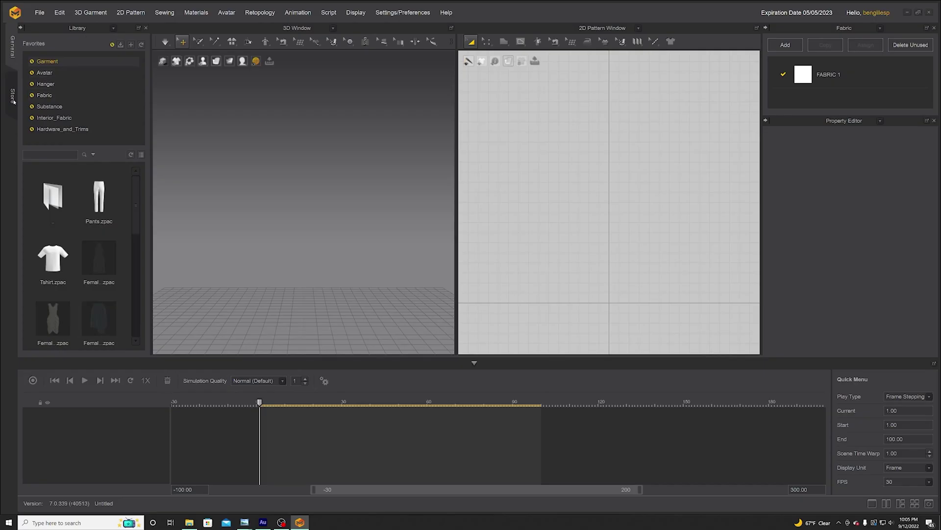
Step: Load the Sansar_male_B.avt avatar from the library's Sansar folder into the 3D scene
{"action": "left_click", "coordinate": [46, 74]}
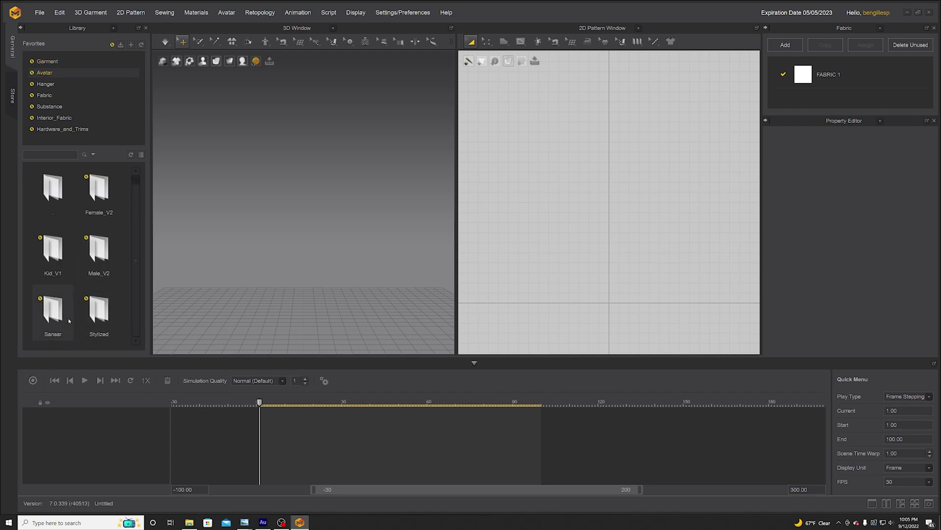
{"action": "double_click", "coordinate": [53, 318]}
{"action": "mouse_move", "coordinate": [105, 201]}
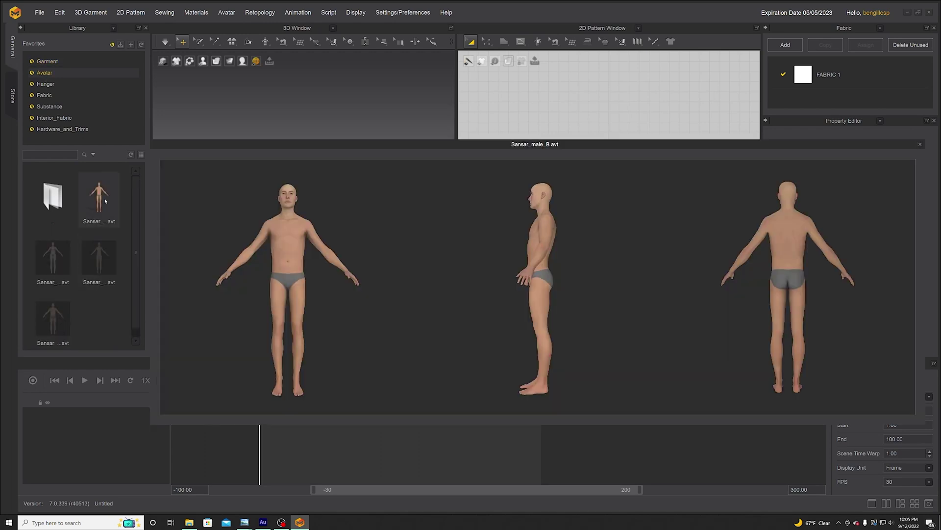
{"action": "left_click_drag", "start_coordinate": [105, 201], "coordinate": [292, 316]}
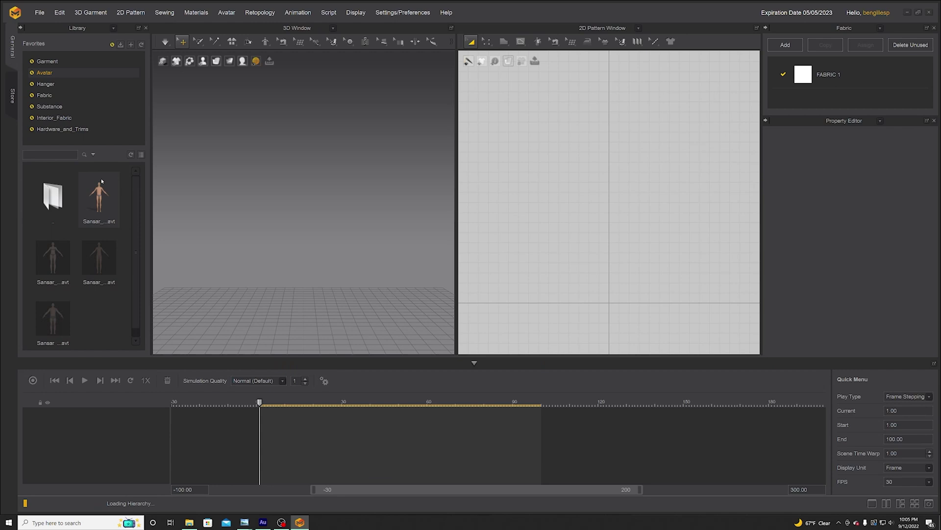
Step: Draw a rectangular pattern about 8.2 by 15.9 cm over the silhouette's left foot in the 2D pattern view
{"action": "right_click_drag", "start_coordinate": [434, 273], "coordinate": [309, 289]}
{"action": "scroll", "coordinate": [309, 307], "scroll_direction": "down", "scroll_amount": 3}
{"action": "middle_click_drag", "start_coordinate": [299, 309], "coordinate": [318, 240]}
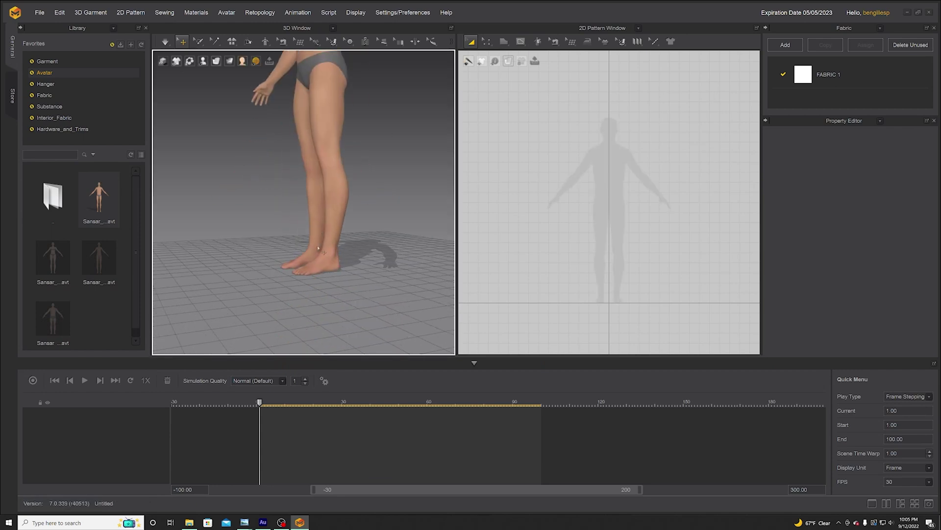
{"action": "scroll", "coordinate": [312, 282], "scroll_direction": "down", "scroll_amount": 2}
{"action": "right_click_drag", "start_coordinate": [312, 282], "coordinate": [372, 283]}
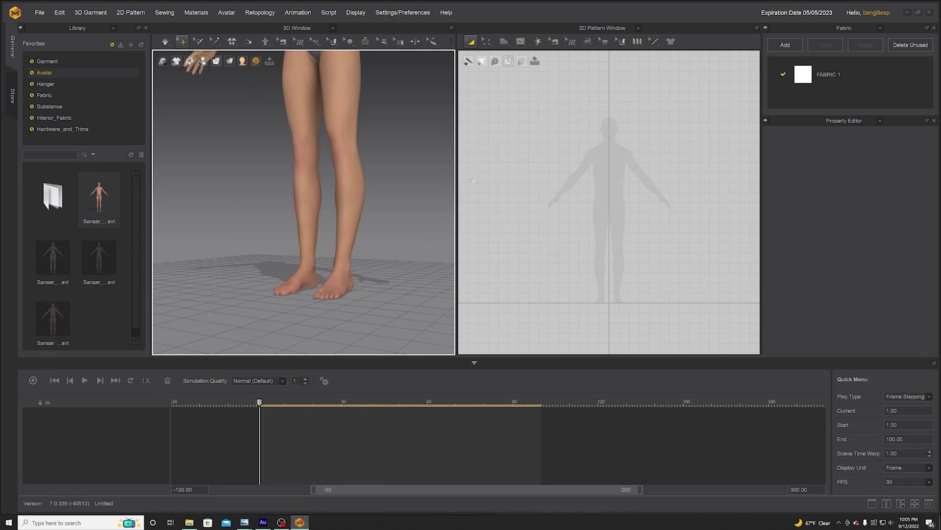
{"action": "left_click", "coordinate": [504, 42]}
{"action": "left_click", "coordinate": [524, 61]}
{"action": "scroll", "coordinate": [478, 123], "scroll_direction": "down", "scroll_amount": 2}
{"action": "left_click", "coordinate": [504, 42]}
{"action": "left_click", "coordinate": [522, 76]}
{"action": "middle_click_drag", "start_coordinate": [666, 296], "coordinate": [583, 217]}
{"action": "left_click", "coordinate": [583, 217]}
{"action": "left_click", "coordinate": [487, 309]}
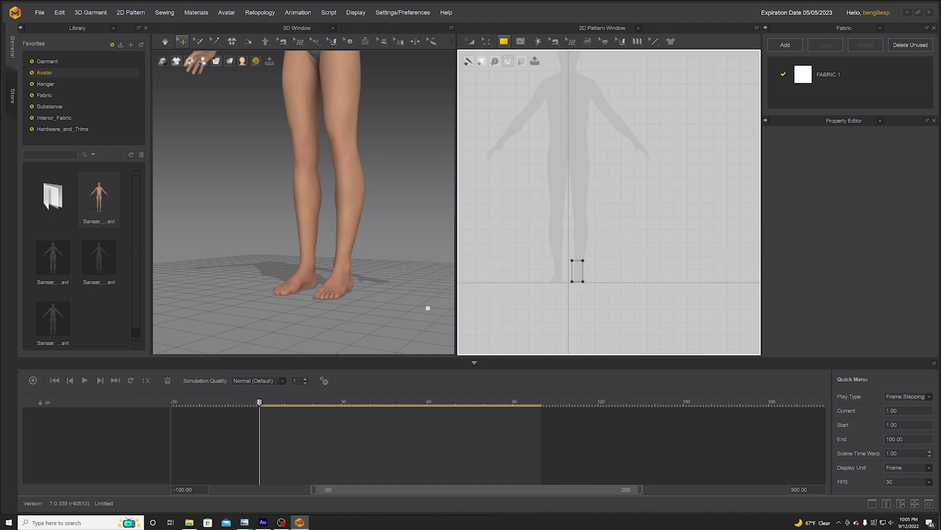
Step: Tilt the rectangle in 3D and place it sloping over the top of the avatar's left foot
{"action": "left_click", "coordinate": [310, 278]}
{"action": "left_click_drag", "start_coordinate": [297, 247], "coordinate": [316, 256]}
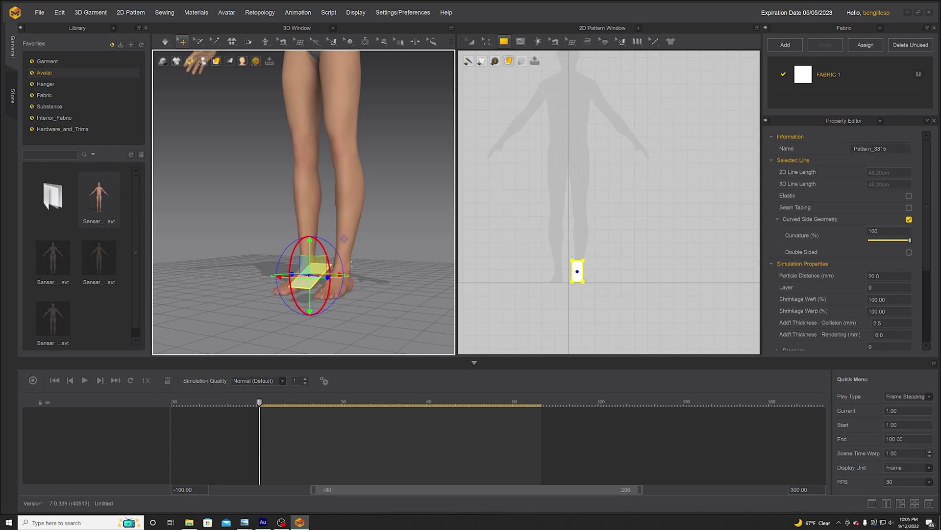
{"action": "right_click_drag", "start_coordinate": [344, 239], "coordinate": [280, 265]}
{"action": "left_click_drag", "start_coordinate": [323, 277], "coordinate": [335, 305]}
{"action": "right_click_drag", "start_coordinate": [335, 306], "coordinate": [368, 287]}
{"action": "left_click_drag", "start_coordinate": [326, 295], "coordinate": [340, 290]}
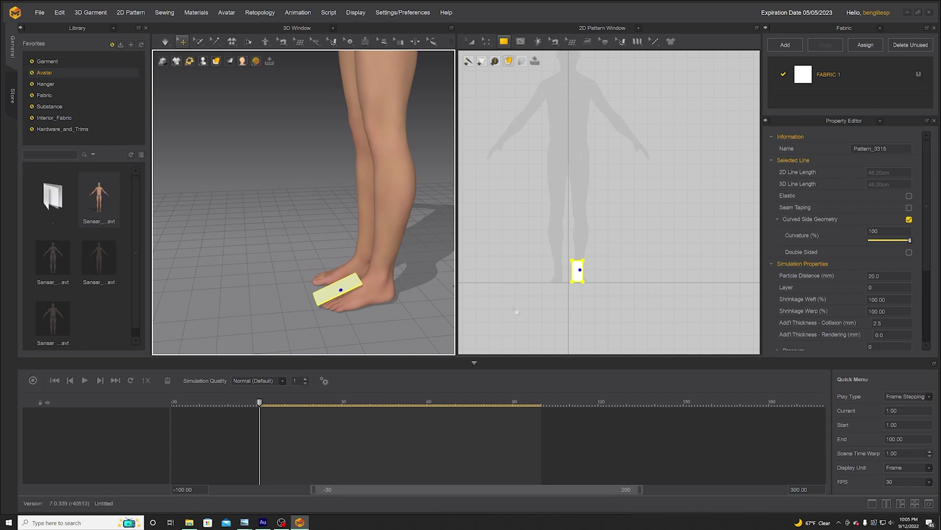
Step: Draw a rectangle about 10 by 24.1 cm below the first one and lay it flat under the left foot as the sole
{"action": "left_click_drag", "start_coordinate": [574, 290], "coordinate": [587, 323]}
{"action": "right_click_drag", "start_coordinate": [378, 318], "coordinate": [306, 296]}
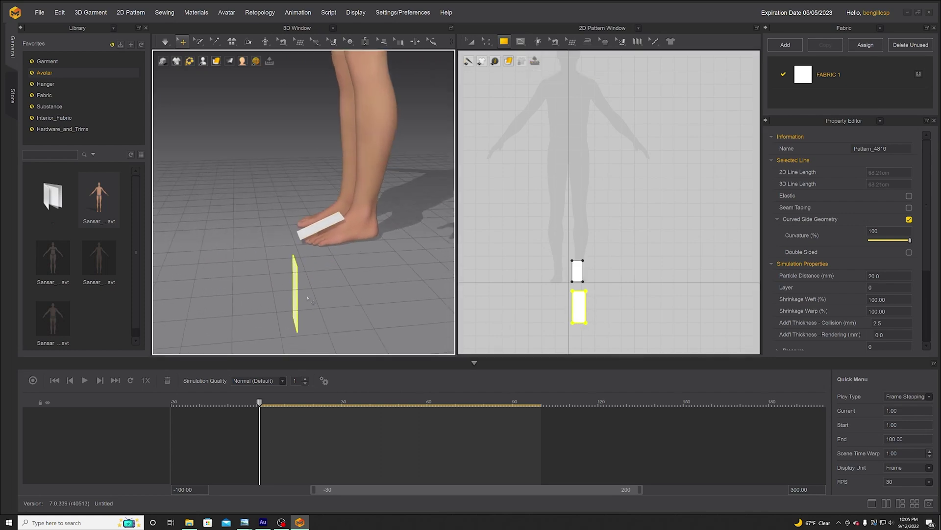
{"action": "left_click", "coordinate": [299, 306]}
{"action": "left_click_drag", "start_coordinate": [329, 300], "coordinate": [370, 250]}
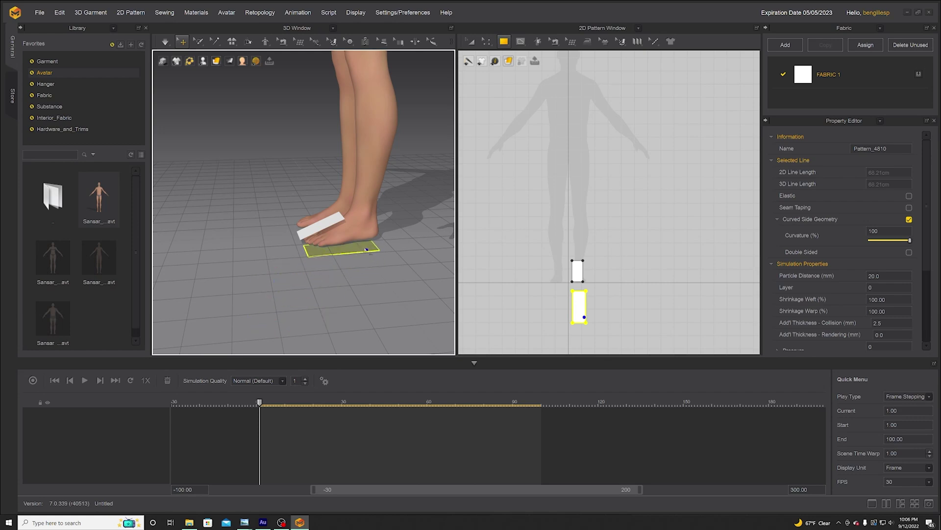
{"action": "right_click_drag", "start_coordinate": [370, 250], "coordinate": [314, 226]}
{"action": "left_click_drag", "start_coordinate": [362, 284], "coordinate": [353, 271]}
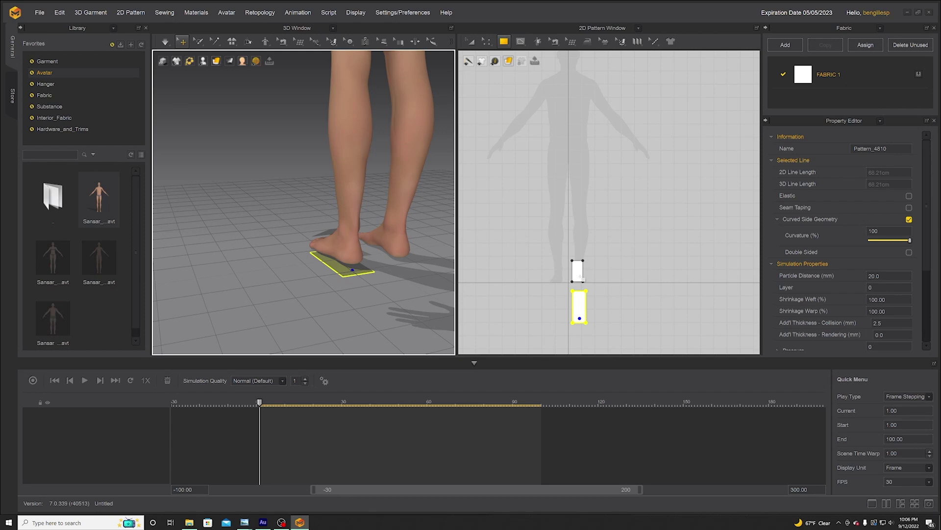
Step: Draw a rectangle about 16.7 cm tall beside the first one and move it upright behind the heel
{"action": "left_click_drag", "start_coordinate": [596, 258], "coordinate": [608, 281]}
{"action": "right_click_drag", "start_coordinate": [373, 255], "coordinate": [308, 256]}
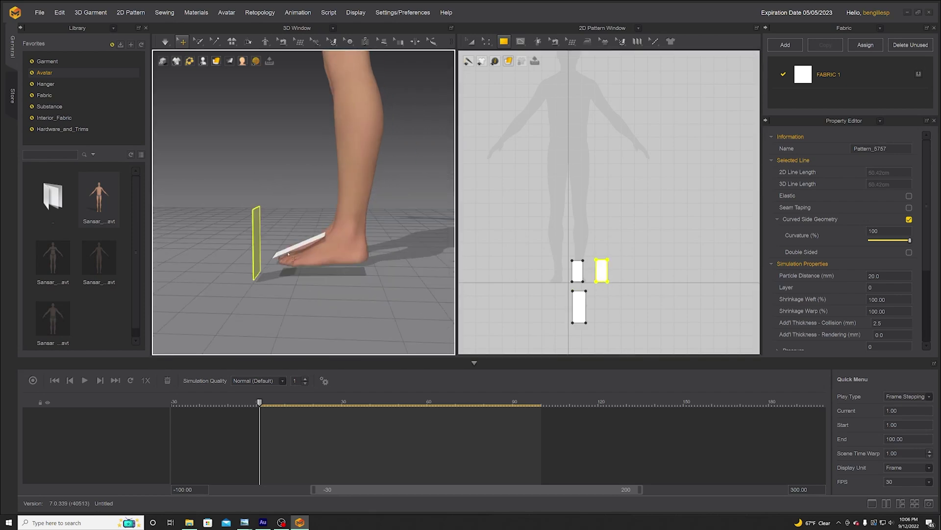
{"action": "left_click_drag", "start_coordinate": [254, 254], "coordinate": [385, 255]}
{"action": "right_click_drag", "start_coordinate": [384, 255], "coordinate": [292, 264]}
Step: Align the heel panel sideways with the left foot and flip its normal
{"action": "left_click_drag", "start_coordinate": [293, 271], "coordinate": [377, 281]}
{"action": "right_click_drag", "start_coordinate": [377, 281], "coordinate": [355, 256]}
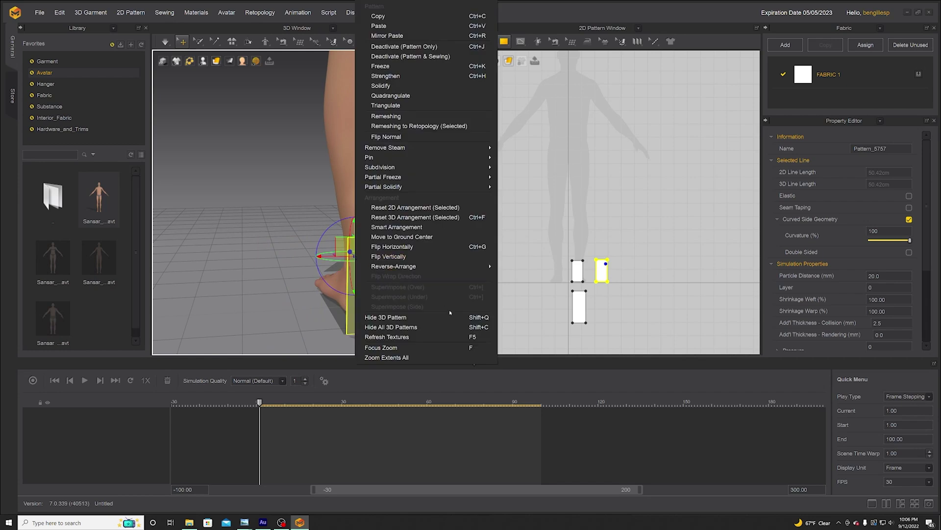
{"action": "left_click", "coordinate": [407, 138]}
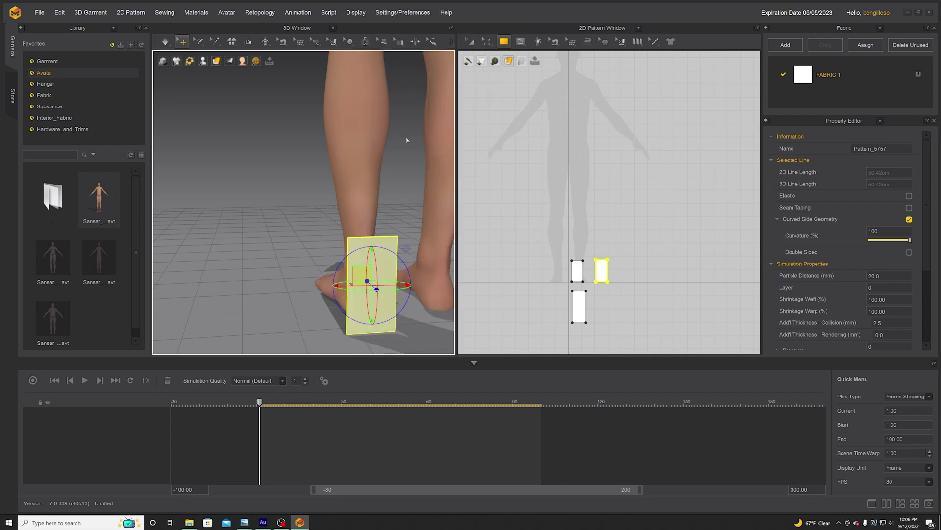
Step: Draw a four-sided shoe side pattern beside the top rectangle, with a vertical back edge and a sloped front edge about 20.6 cm long
{"action": "right_click_drag", "start_coordinate": [304, 280], "coordinate": [380, 280]}
{"action": "middle_click_drag", "start_coordinate": [373, 280], "coordinate": [434, 237]}
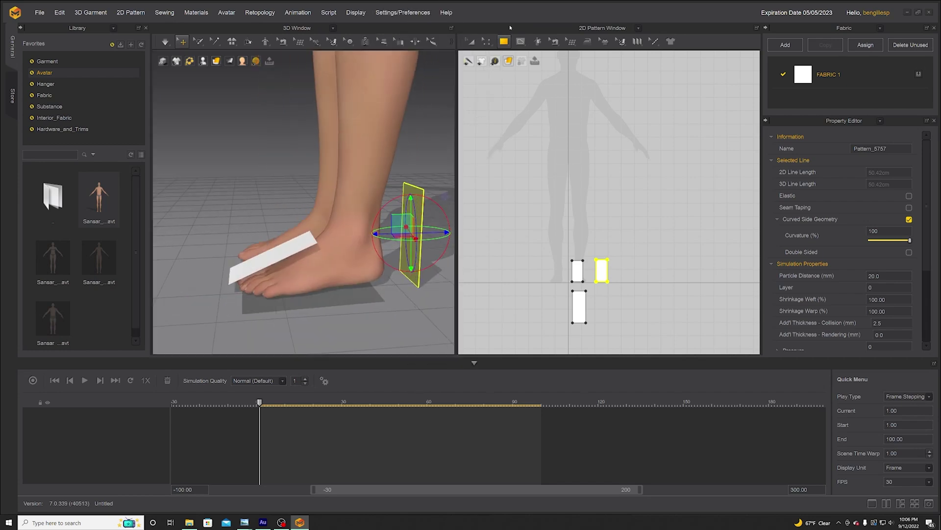
{"action": "left_click", "coordinate": [503, 42]}
{"action": "left_click", "coordinate": [515, 60]}
{"action": "left_click", "coordinate": [560, 259]}
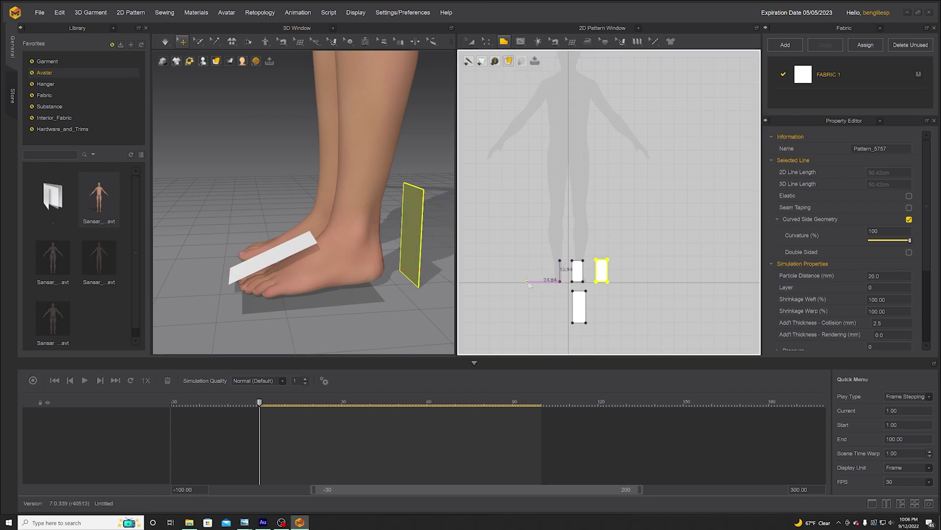
{"action": "left_click", "coordinate": [560, 259]}
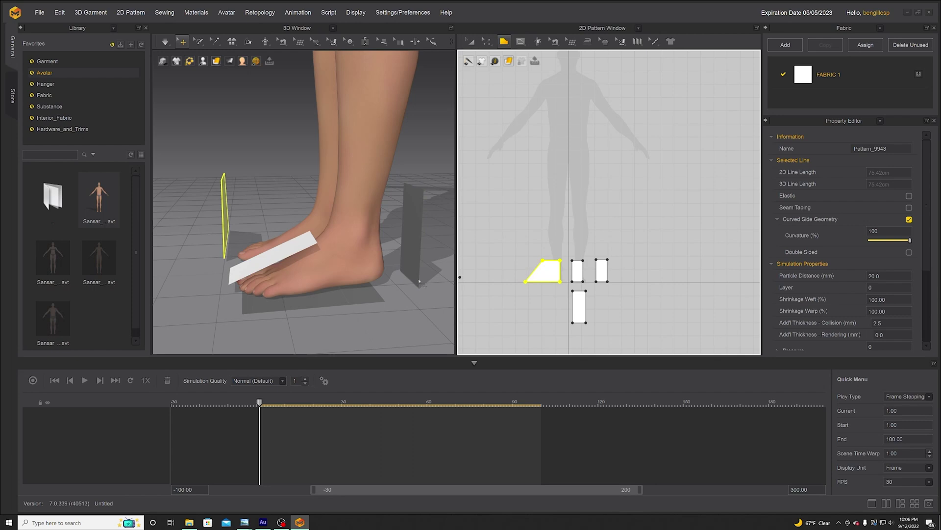
Step: Rotate the side panel and place it upright along the outer side of the left foot
{"action": "scroll", "coordinate": [263, 263], "scroll_direction": "up", "scroll_amount": 2}
{"action": "left_click", "coordinate": [242, 224]}
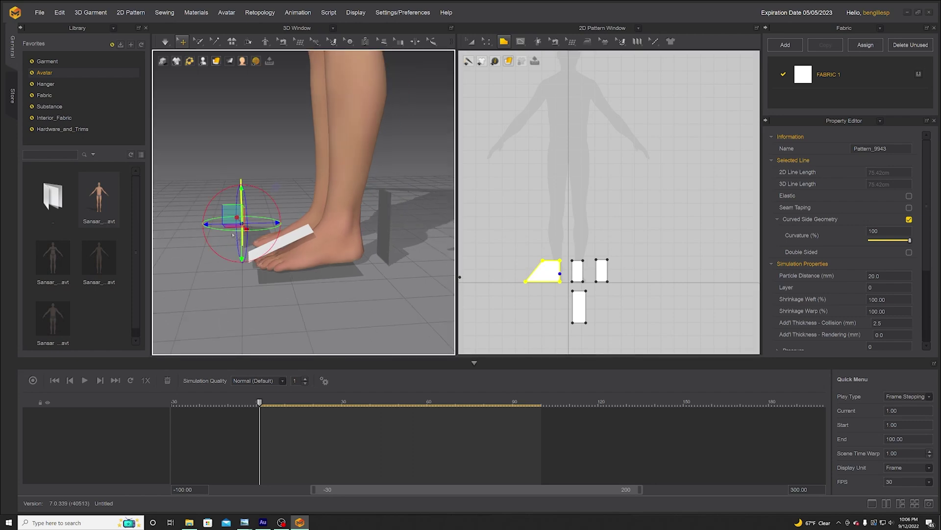
{"action": "left_click_drag", "start_coordinate": [251, 230], "coordinate": [279, 230]}
{"action": "right_click_drag", "start_coordinate": [280, 230], "coordinate": [319, 232]}
{"action": "left_click_drag", "start_coordinate": [206, 240], "coordinate": [340, 238]}
{"action": "right_click_drag", "start_coordinate": [341, 238], "coordinate": [314, 223]}
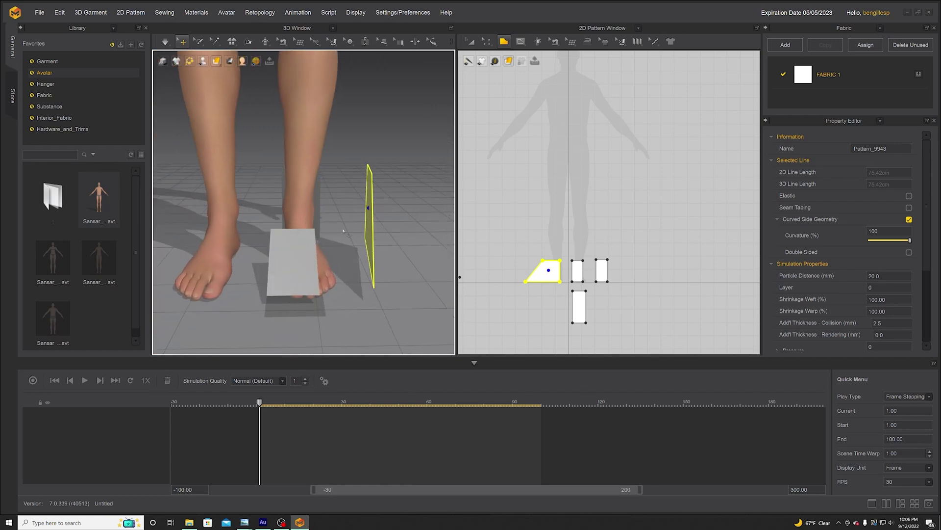
Step: Create a linked symmetric copy of the side panel and place it next to the original in the 2D pattern view
{"action": "left_click", "coordinate": [472, 41]}
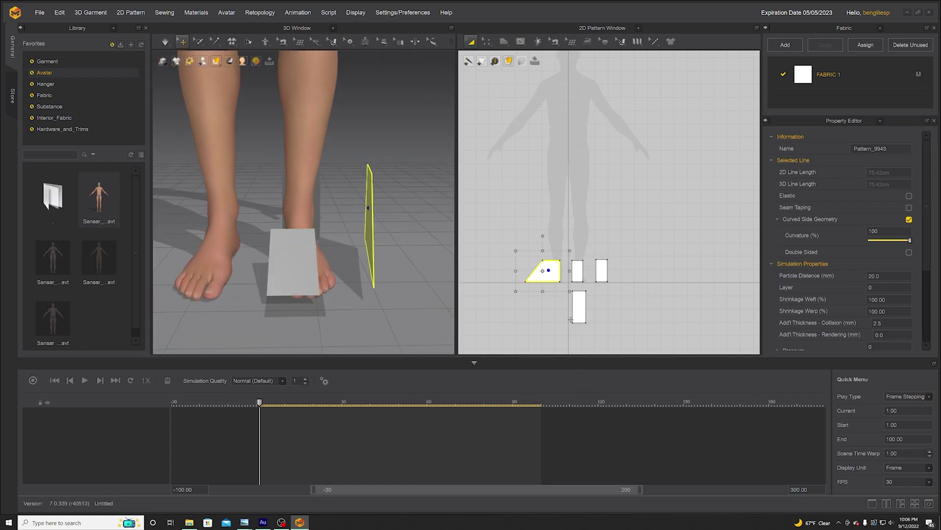
{"action": "right_click", "coordinate": [550, 283]}
{"action": "left_click", "coordinate": [608, 88]}
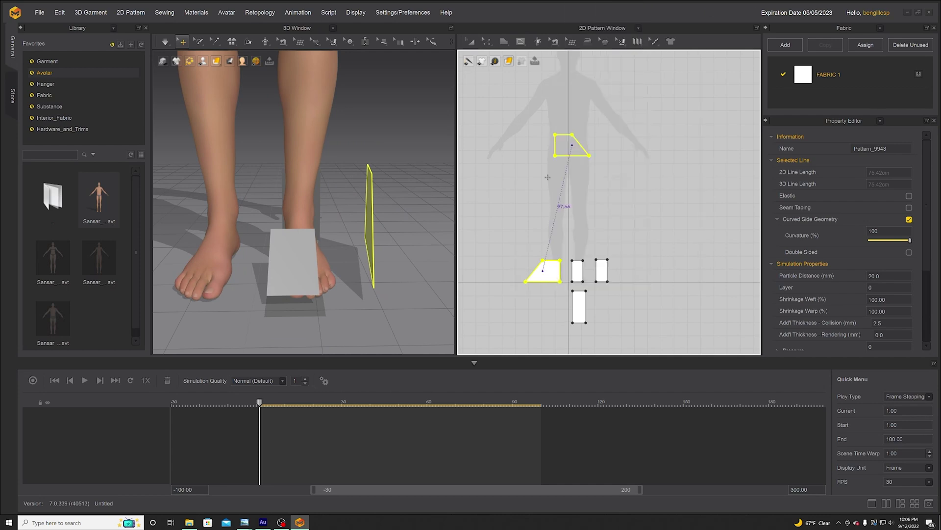
{"action": "left_click", "coordinate": [501, 273]}
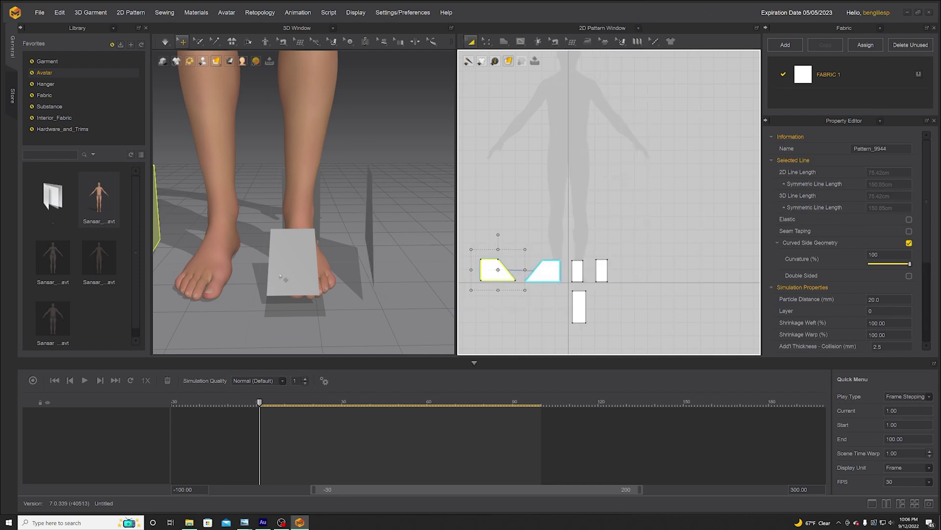
Step: Position the mirrored side panel upright along the inner side of the left foot
{"action": "left_click_drag", "start_coordinate": [186, 222], "coordinate": [271, 239]}
{"action": "right_click_drag", "start_coordinate": [272, 240], "coordinate": [299, 241]}
{"action": "left_click", "coordinate": [249, 242]}
{"action": "scroll", "coordinate": [300, 241], "scroll_direction": "up", "scroll_amount": 2}
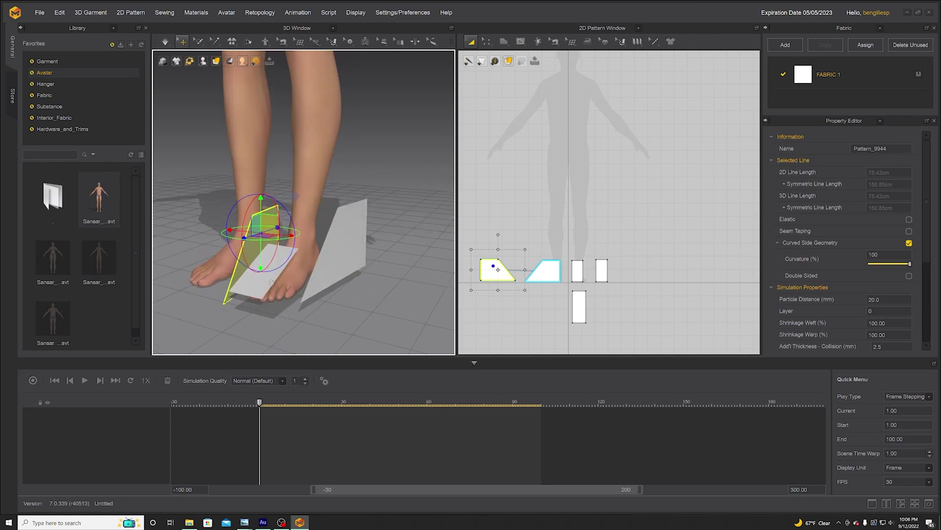
Step: Sew the sloped edges of both side panels to the long edges of the top panel
{"action": "left_click", "coordinate": [320, 44]}
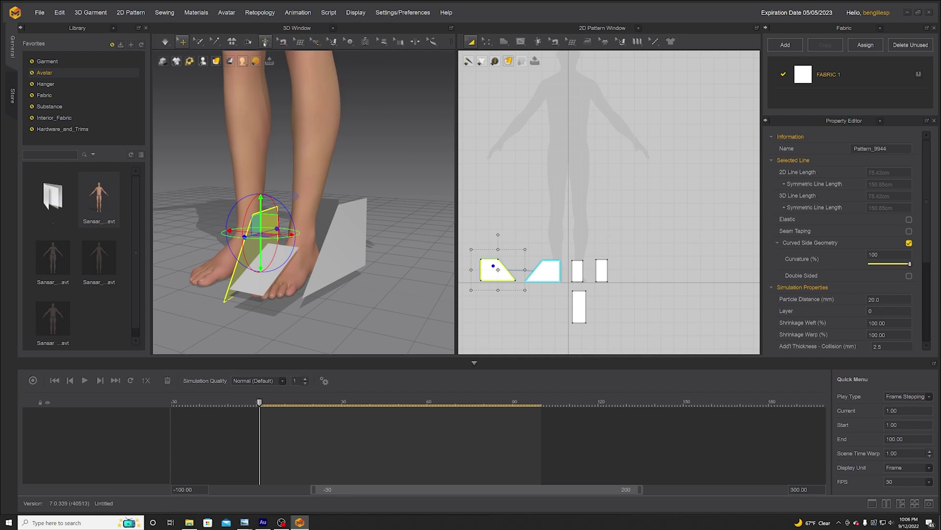
{"action": "left_click", "coordinate": [284, 42]}
{"action": "left_click", "coordinate": [309, 75]}
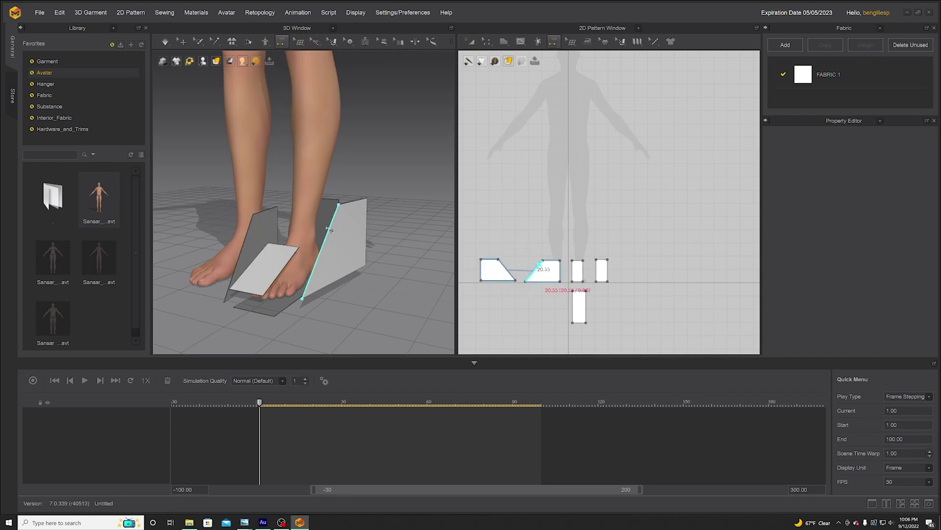
{"action": "left_click", "coordinate": [300, 264]}
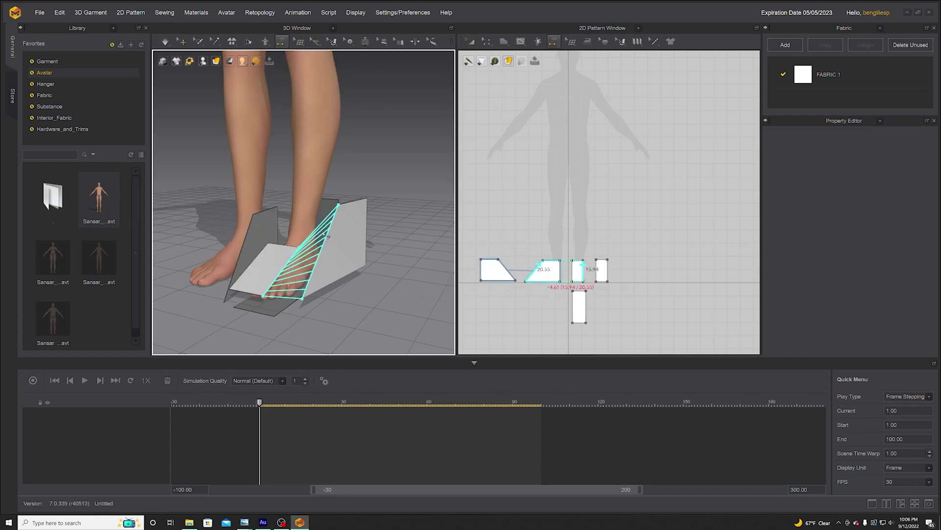
{"action": "left_click", "coordinate": [332, 235]}
{"action": "left_click", "coordinate": [259, 258]}
{"action": "left_click", "coordinate": [243, 243]}
Step: Sew the vertical edges of the heel panel to the back edges of the two side panels
{"action": "right_click_drag", "start_coordinate": [281, 258], "coordinate": [202, 245]}
{"action": "left_click", "coordinate": [181, 225]}
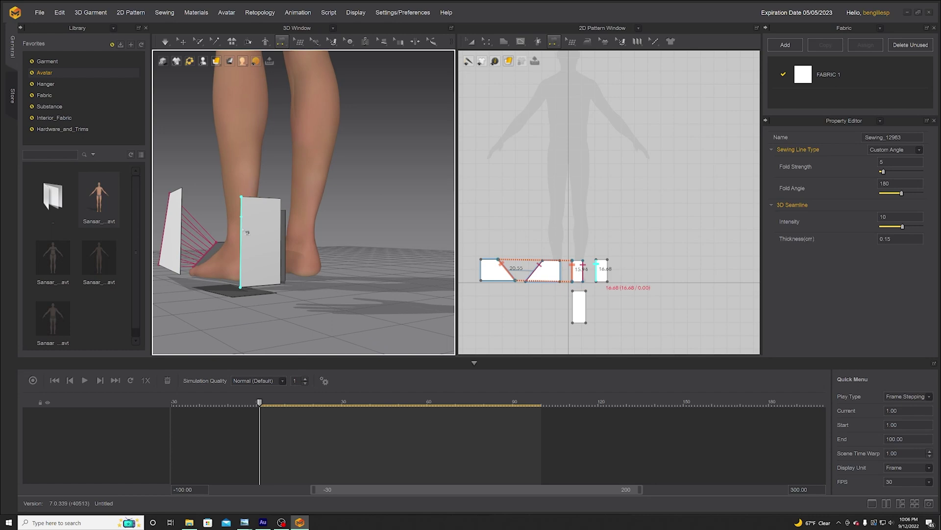
{"action": "left_click", "coordinate": [241, 240]}
{"action": "right_click_drag", "start_coordinate": [263, 239], "coordinate": [188, 235]}
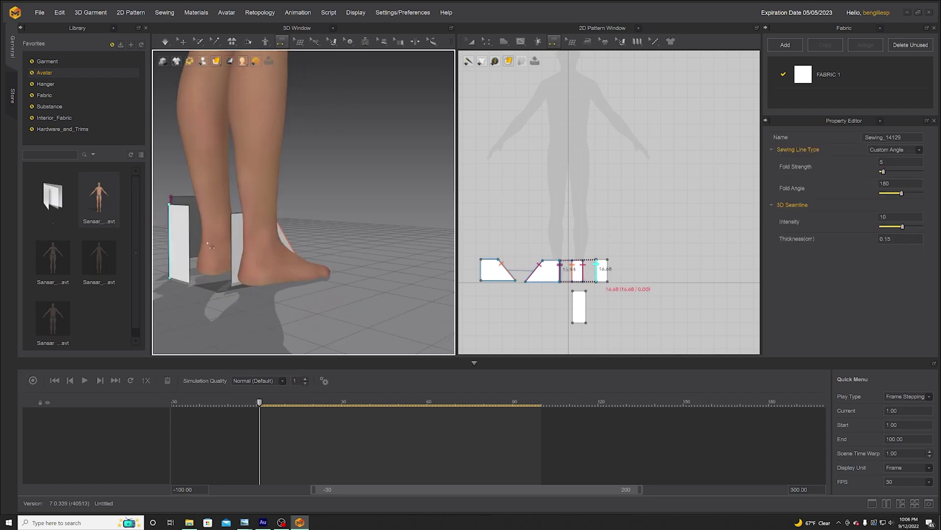
{"action": "left_click", "coordinate": [189, 236]}
{"action": "left_click", "coordinate": [232, 239]}
Step: Sew the sole's long and back edges to the bottom edges of the side panels and heel panel
{"action": "right_click_drag", "start_coordinate": [248, 240], "coordinate": [255, 167]}
{"action": "left_click", "coordinate": [240, 235]}
{"action": "left_click", "coordinate": [231, 248]}
{"action": "right_click_drag", "start_coordinate": [230, 248], "coordinate": [315, 263]}
{"action": "left_click", "coordinate": [233, 219]}
{"action": "left_click", "coordinate": [234, 219]}
{"action": "left_click", "coordinate": [225, 255]}
{"action": "left_click", "coordinate": [224, 255]}
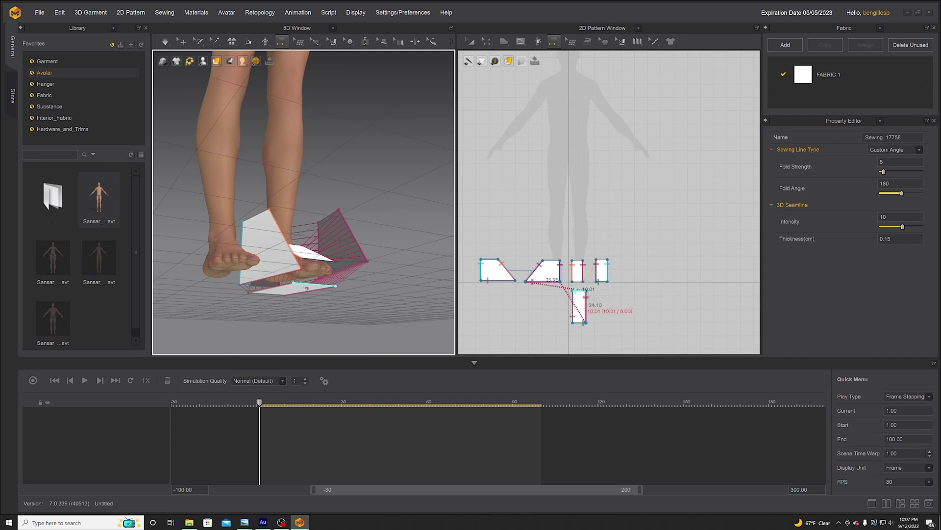
Step: Sew the sole's front edge to the front edge of the top panel
{"action": "left_click", "coordinate": [319, 260]}
{"action": "right_click_drag", "start_coordinate": [329, 294], "coordinate": [277, 290]}
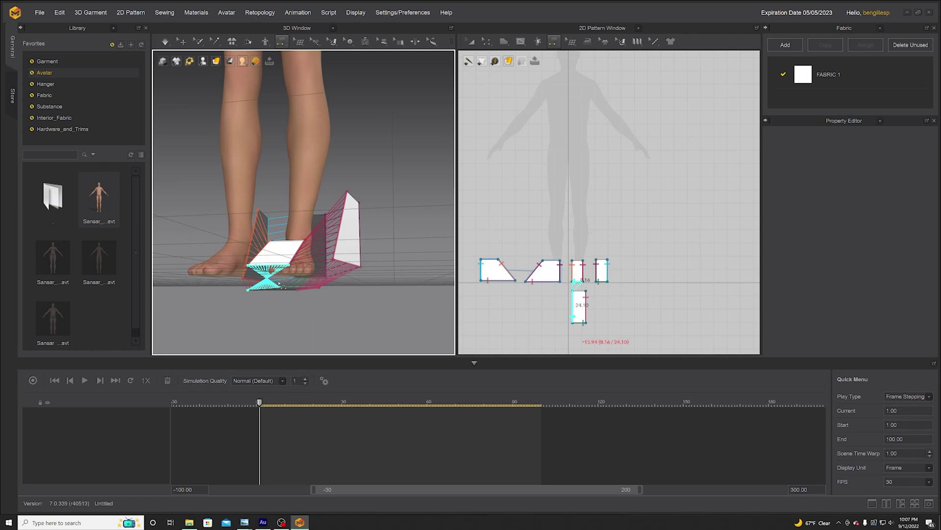
{"action": "left_click", "coordinate": [272, 297]}
{"action": "right_click_drag", "start_coordinate": [271, 297], "coordinate": [293, 268]}
Step: Turn off ground collision in the simulation preferences
{"action": "left_click", "coordinate": [398, 13]}
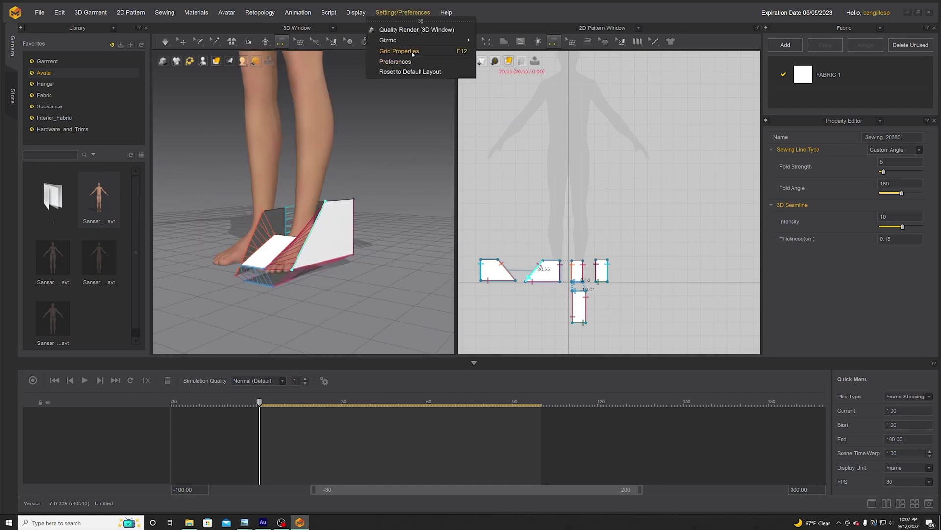
{"action": "left_click", "coordinate": [403, 64]}
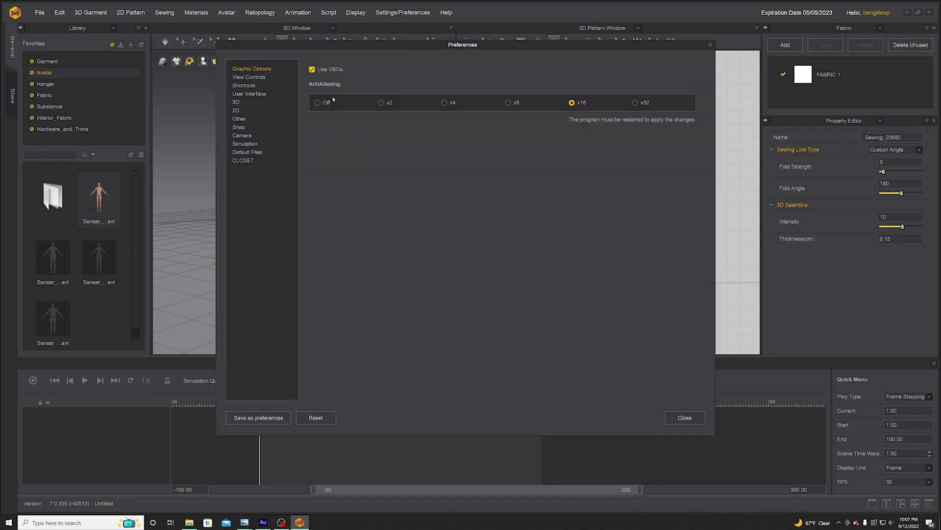
{"action": "left_click", "coordinate": [239, 145]}
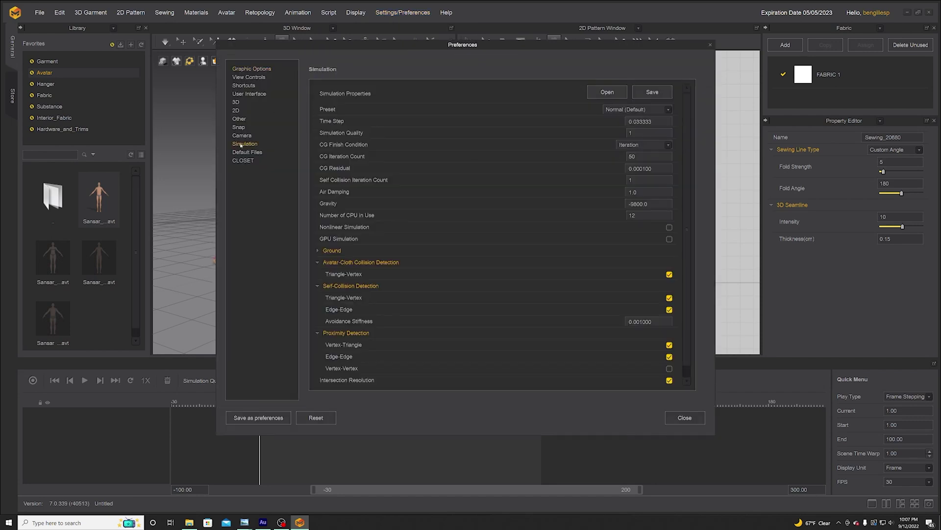
{"action": "left_click", "coordinate": [323, 250]}
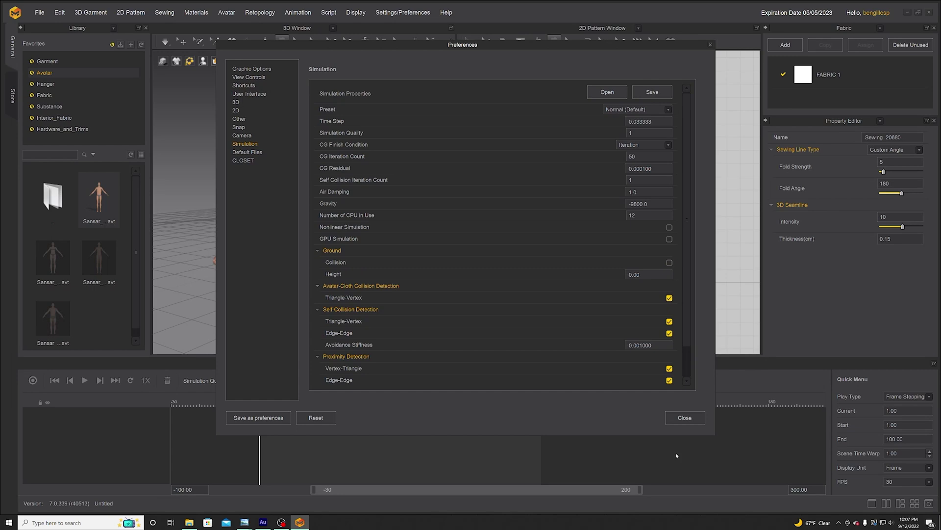
{"action": "left_click", "coordinate": [685, 419]}
Step: Set particle distance to 5 mm and weft shrinkage to 50% for all pattern pieces, and simulate the shoe onto the foot
{"action": "left_click", "coordinate": [471, 41]}
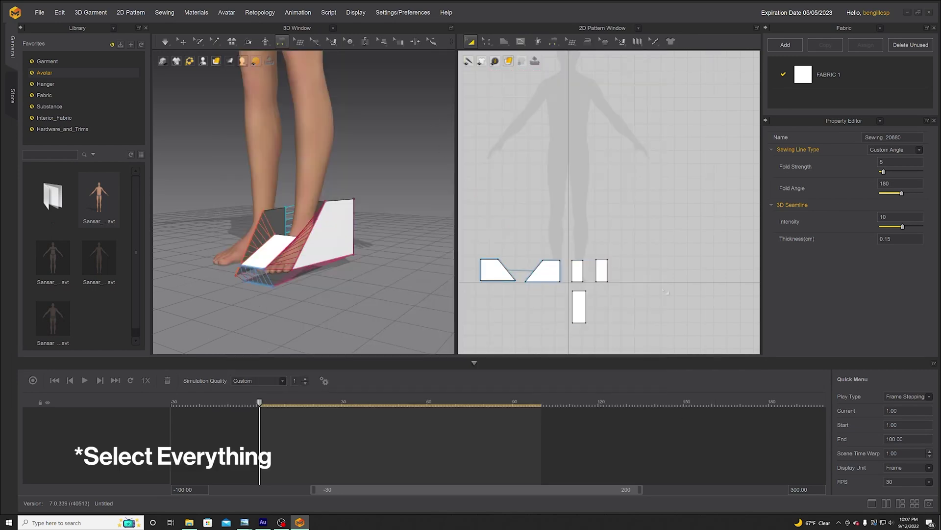
{"action": "key", "text": "ctrl+a"}
{"action": "left_click", "coordinate": [888, 300]}
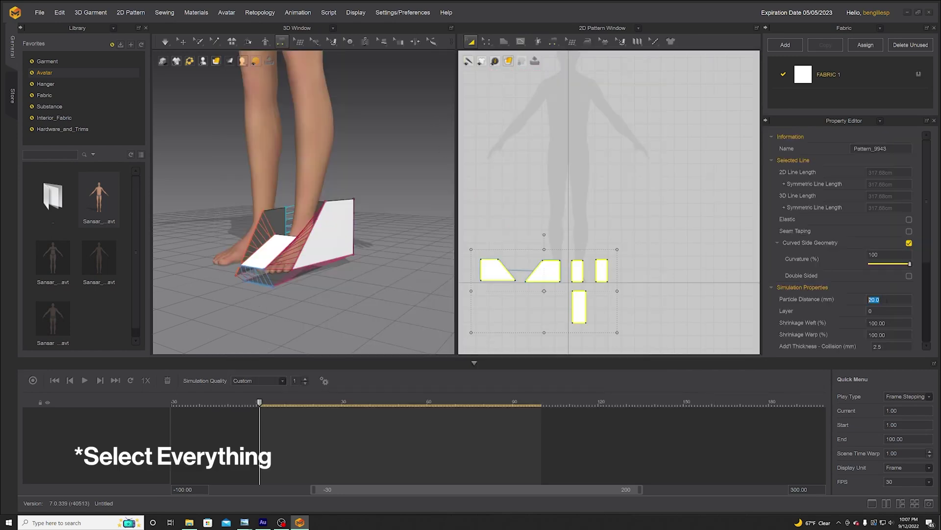
{"action": "left_click", "coordinate": [896, 323]}
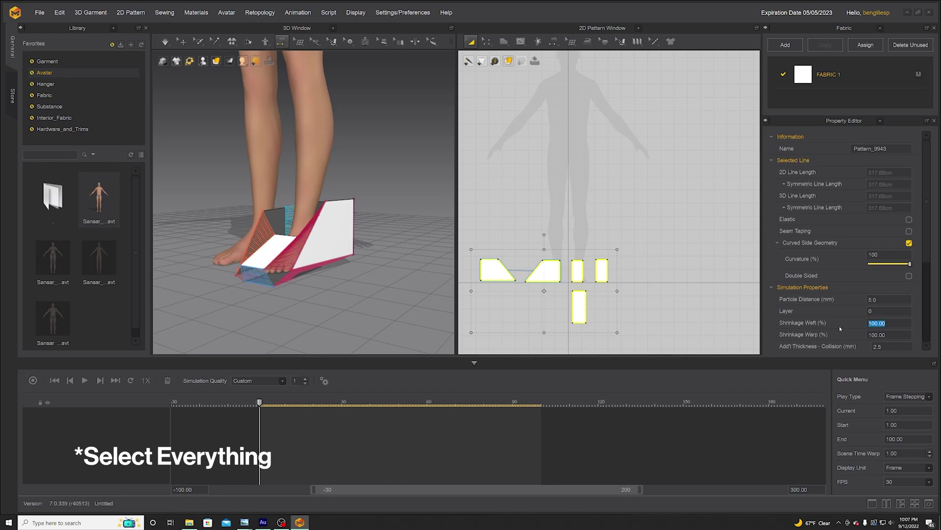
{"action": "left_click", "coordinate": [165, 42]}
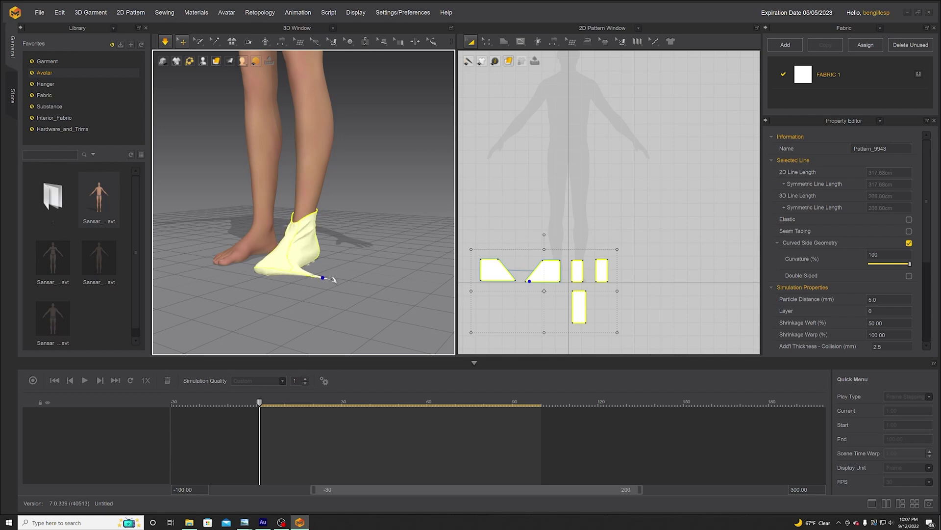
Step: Draw a trapezoidal ankle panel about 9.6 cm high above the side panel and move it beside the left foot
{"action": "left_click", "coordinate": [503, 42]}
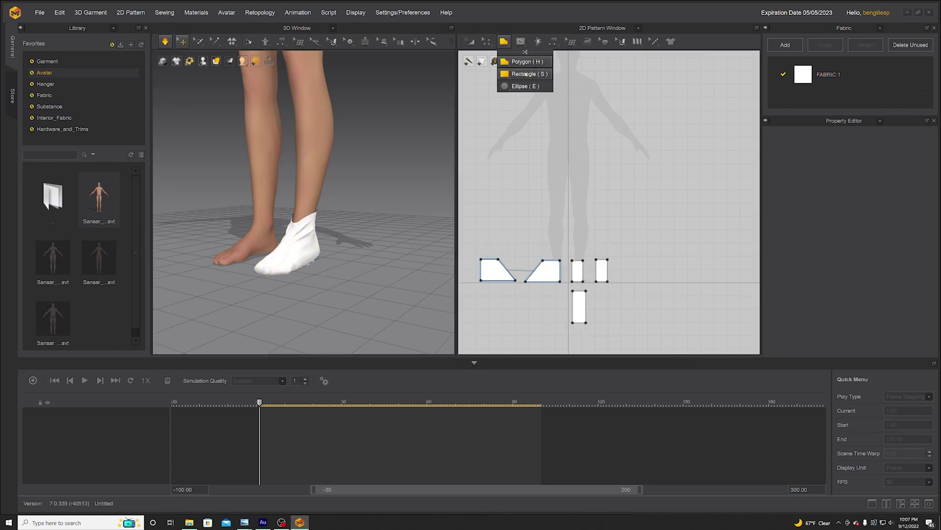
{"action": "left_click", "coordinate": [521, 62]}
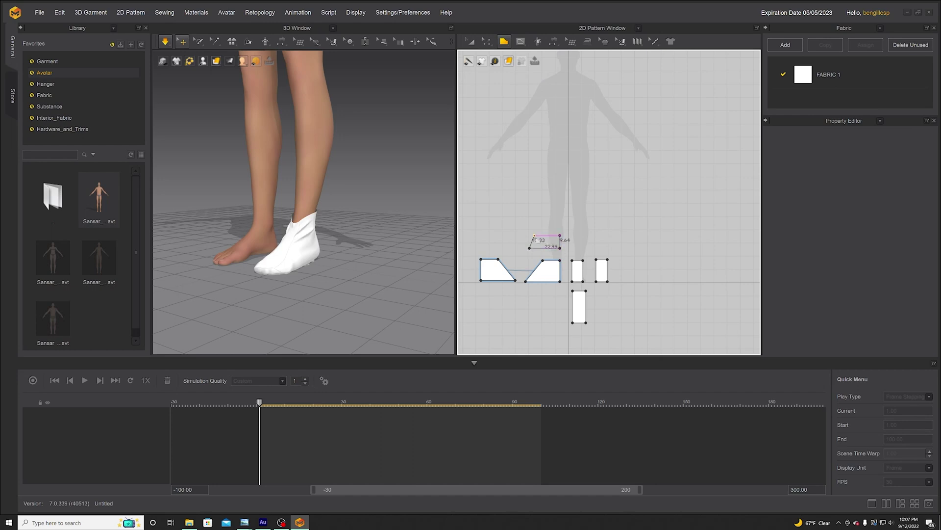
{"action": "left_click", "coordinate": [560, 235]}
{"action": "left_click_drag", "start_coordinate": [181, 152], "coordinate": [336, 238]}
{"action": "right_click_drag", "start_coordinate": [344, 240], "coordinate": [291, 235]}
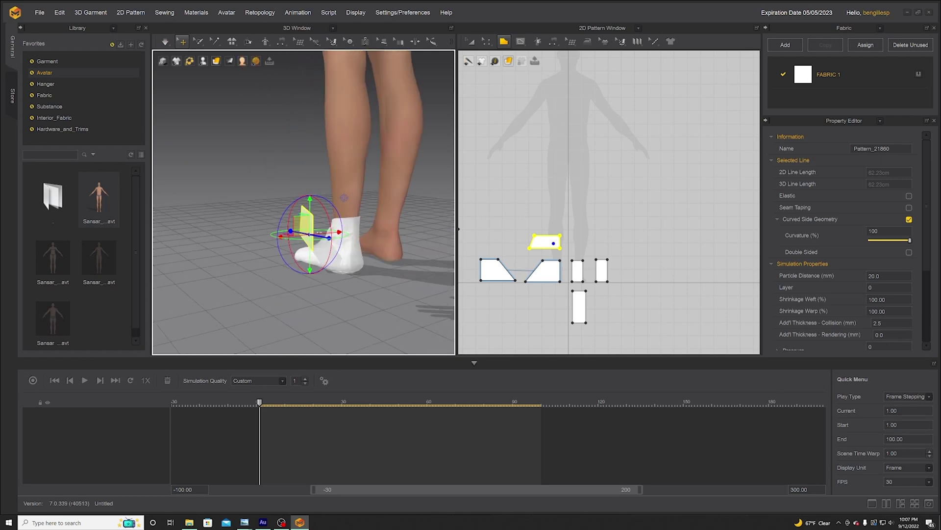
{"action": "right_click_drag", "start_coordinate": [221, 242], "coordinate": [275, 253]}
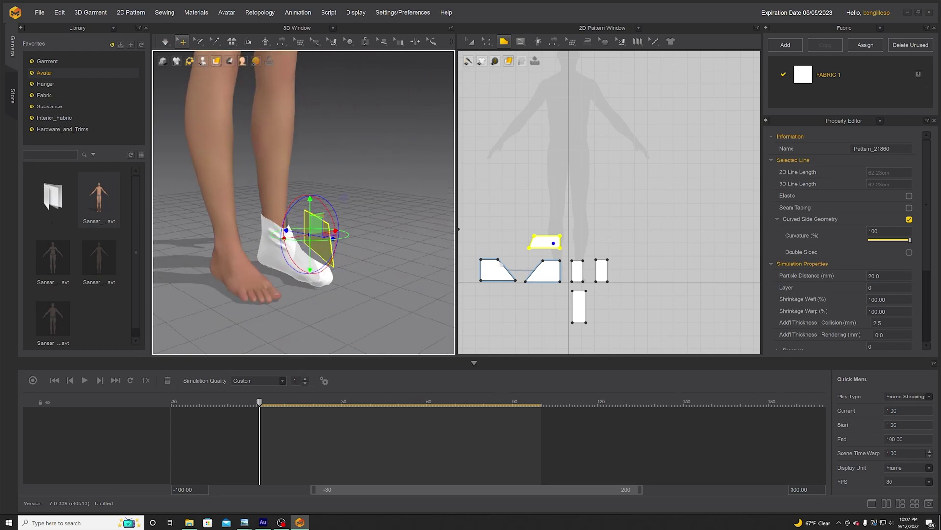
Step: Duplicate the ankle panel and place the copy level with it, above the other side panel in the pattern layout
{"action": "left_click", "coordinate": [471, 41]}
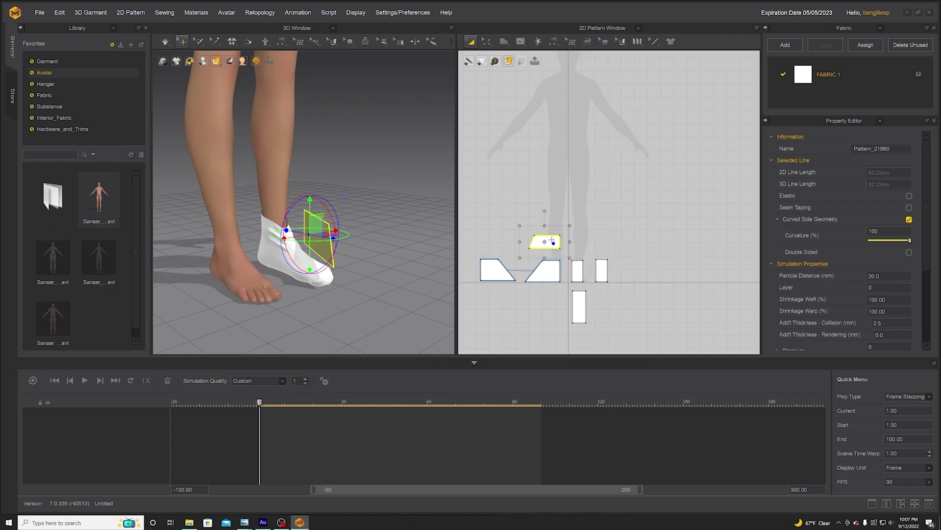
{"action": "key", "text": "ctrl+c"}
{"action": "key", "text": "ctrl+v"}
{"action": "left_click", "coordinate": [505, 242]}
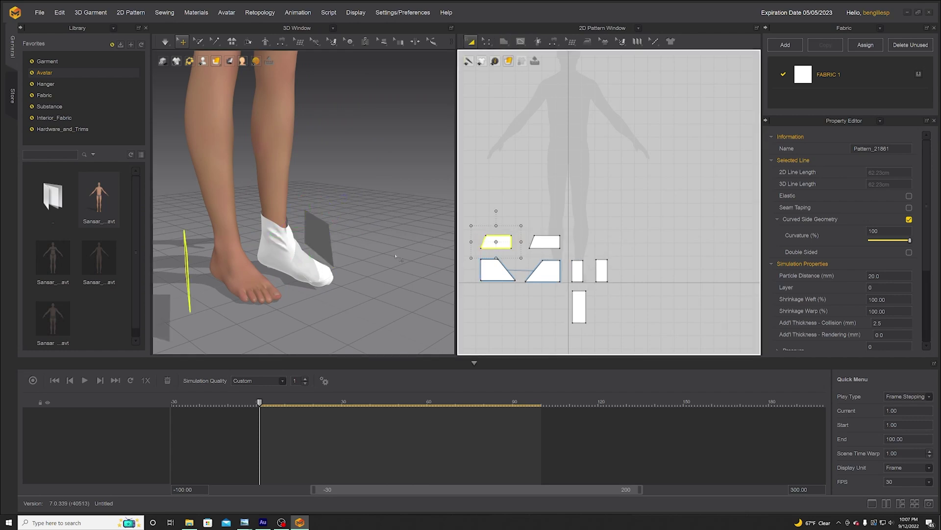
Step: Flip the copied ankle panel horizontally so its slanted edge mirrors the original's
{"action": "left_click_drag", "start_coordinate": [187, 266], "coordinate": [286, 244]}
{"action": "right_click_drag", "start_coordinate": [283, 243], "coordinate": [317, 244]}
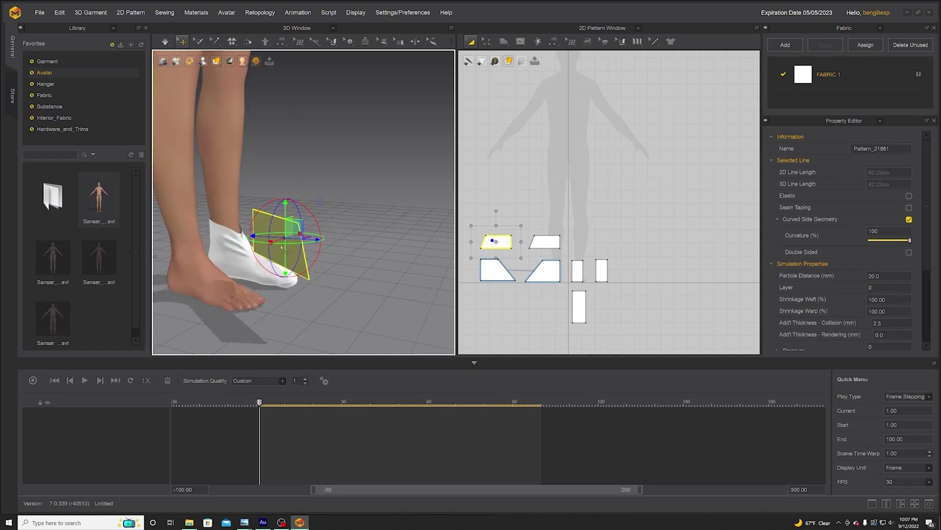
{"action": "left_click_drag", "start_coordinate": [290, 243], "coordinate": [314, 245]}
{"action": "right_click", "coordinate": [233, 241]}
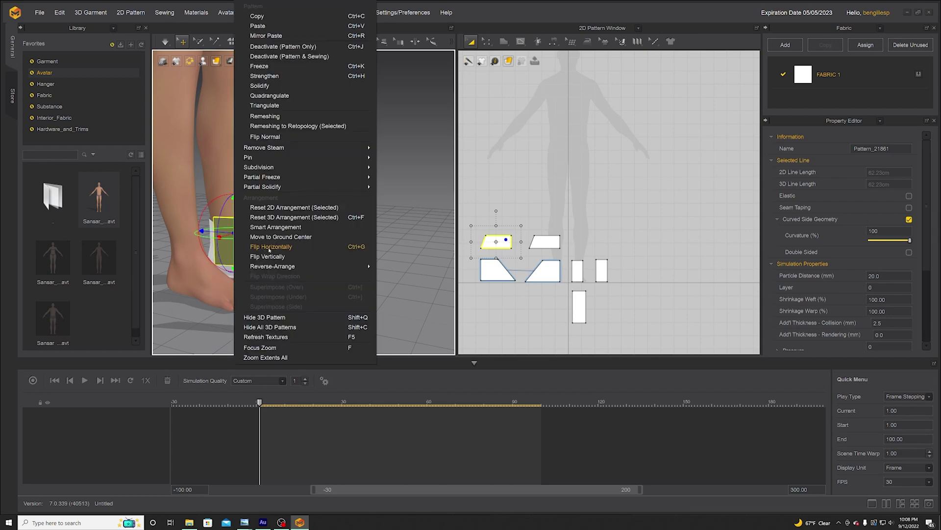
{"action": "left_click", "coordinate": [269, 137]}
Step: Position the flipped ankle panel along the inner side of the left foot, opposite the first ankle panel
{"action": "right_click_drag", "start_coordinate": [274, 181], "coordinate": [271, 254]}
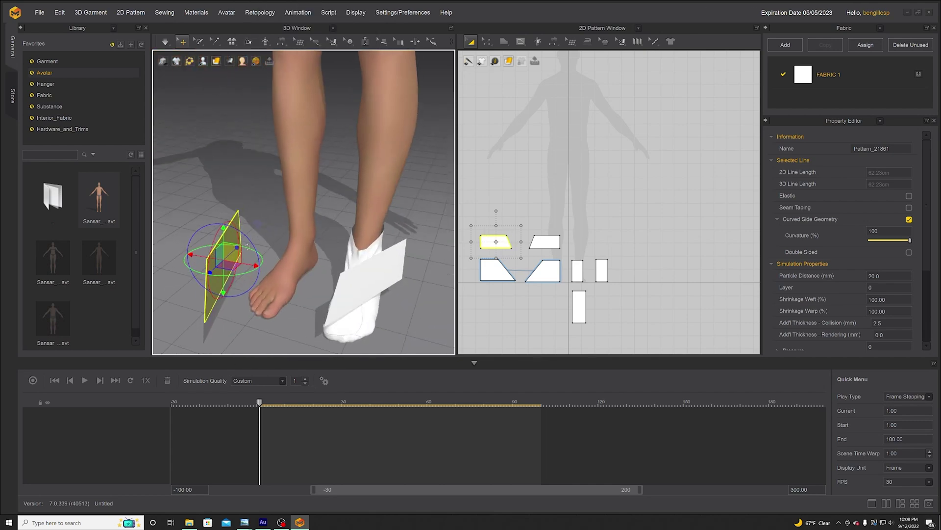
{"action": "left_click_drag", "start_coordinate": [232, 237], "coordinate": [336, 238]}
{"action": "right_click_drag", "start_coordinate": [335, 237], "coordinate": [201, 230]}
{"action": "scroll", "coordinate": [225, 271], "scroll_direction": "down", "scroll_amount": 3}
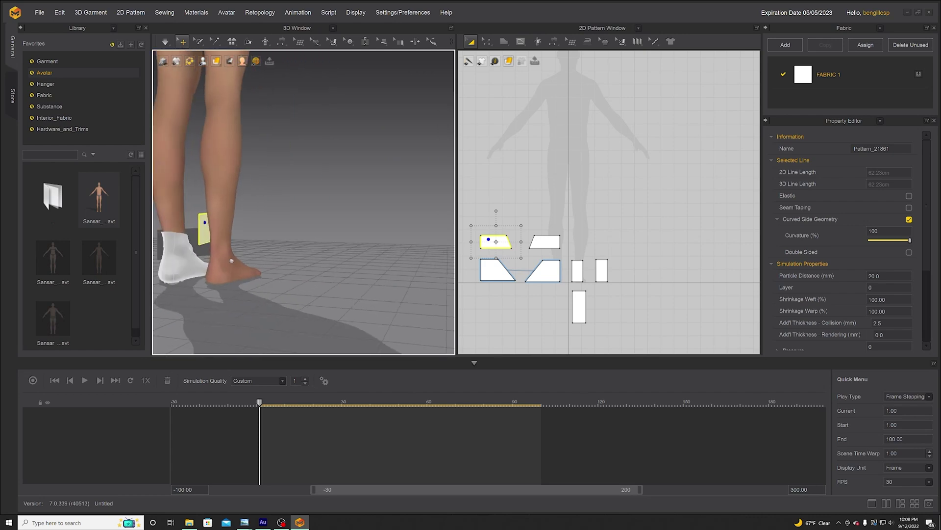
{"action": "middle_click_drag", "start_coordinate": [201, 231], "coordinate": [249, 222]}
{"action": "left_click_drag", "start_coordinate": [249, 223], "coordinate": [254, 237]}
{"action": "right_click_drag", "start_coordinate": [230, 242], "coordinate": [265, 240]}
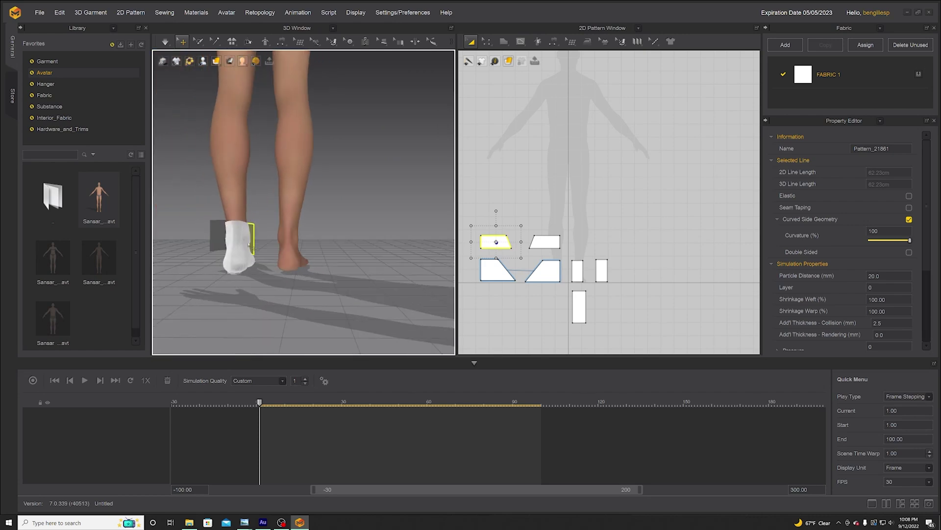
Step: Sew the back edges of both ankle panels to the vertical edges of the heel panel
{"action": "scroll", "coordinate": [248, 144], "scroll_direction": "up", "scroll_amount": 1}
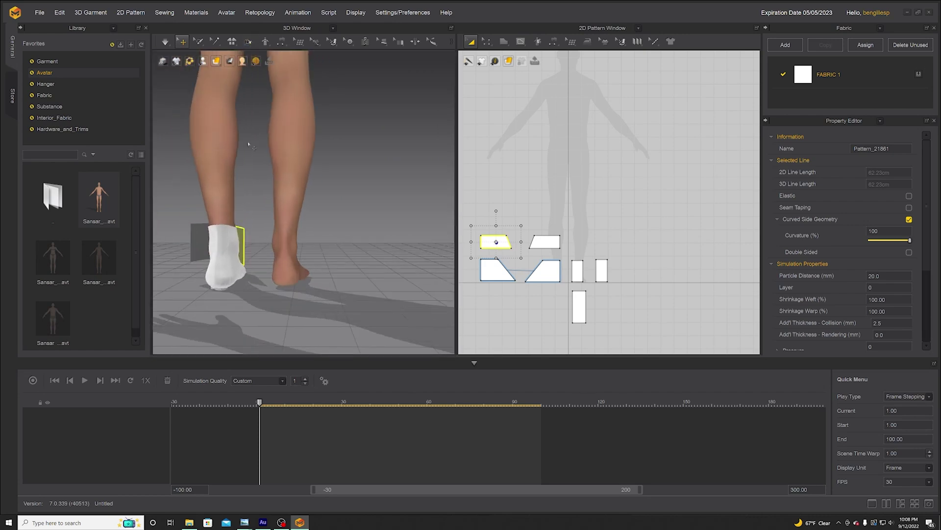
{"action": "left_click", "coordinate": [281, 41]}
{"action": "left_click", "coordinate": [296, 71]}
{"action": "left_click", "coordinate": [247, 245]}
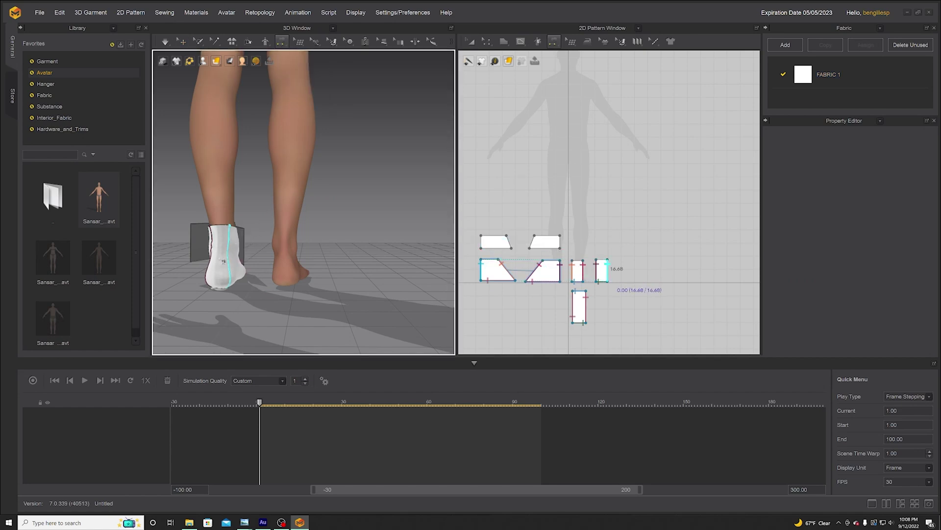
{"action": "left_click", "coordinate": [224, 256]}
{"action": "right_click_drag", "start_coordinate": [221, 254], "coordinate": [279, 250]}
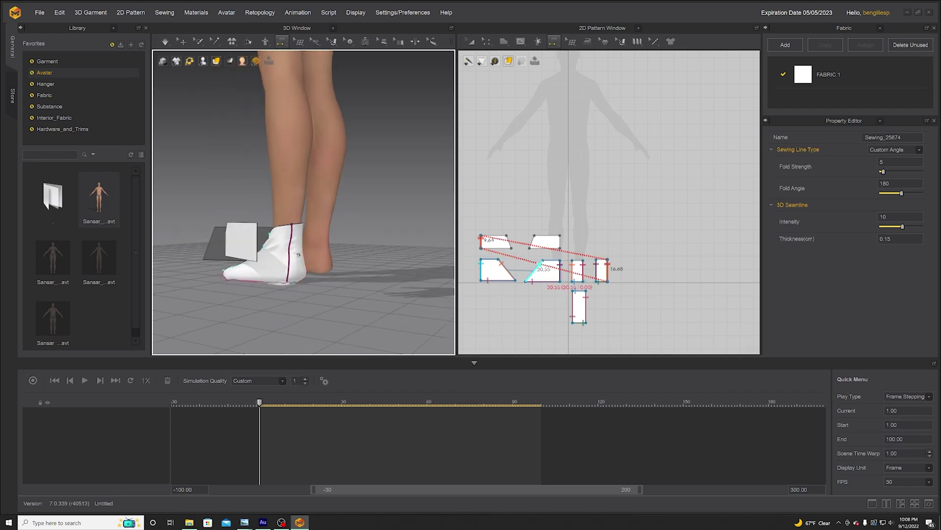
{"action": "left_click", "coordinate": [257, 238]}
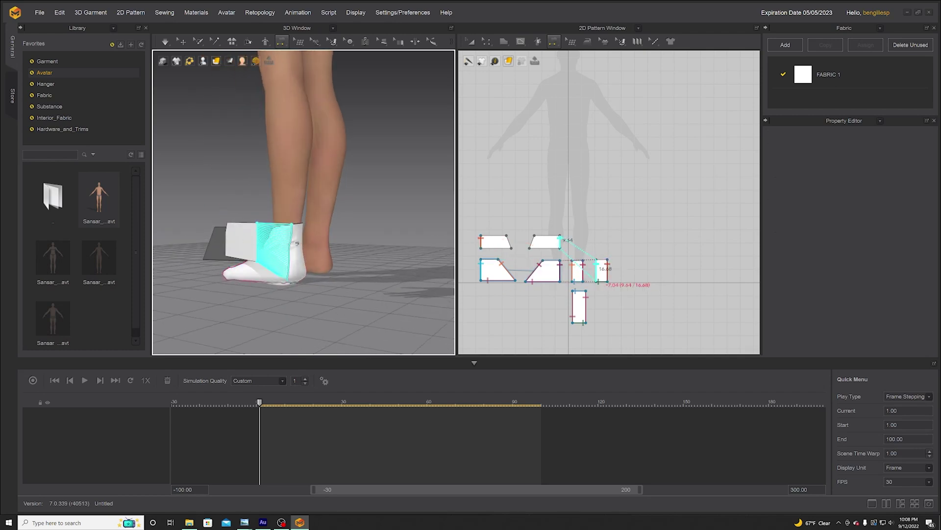
{"action": "left_click", "coordinate": [295, 243]}
{"action": "right_click_drag", "start_coordinate": [295, 243], "coordinate": [344, 244]}
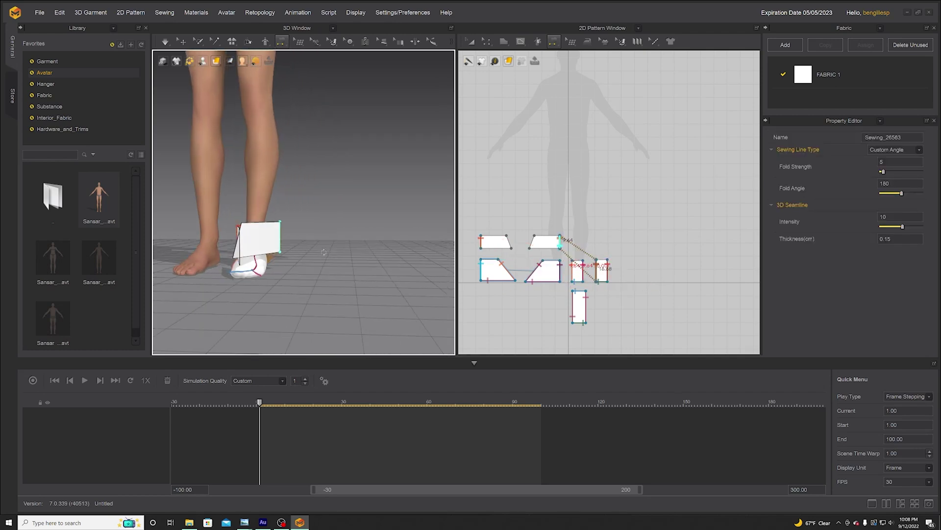
Step: Rotate the outer ankle panel about its vertical axis so it runs alongside the left foot
{"action": "left_click", "coordinate": [249, 222]}
{"action": "left_click", "coordinate": [181, 41]}
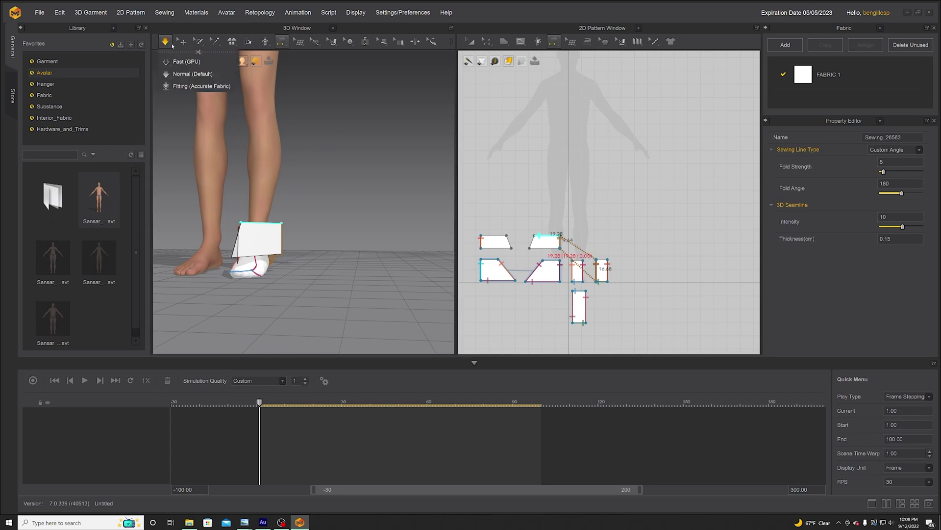
{"action": "left_click", "coordinate": [196, 60]}
{"action": "left_click", "coordinate": [255, 238]}
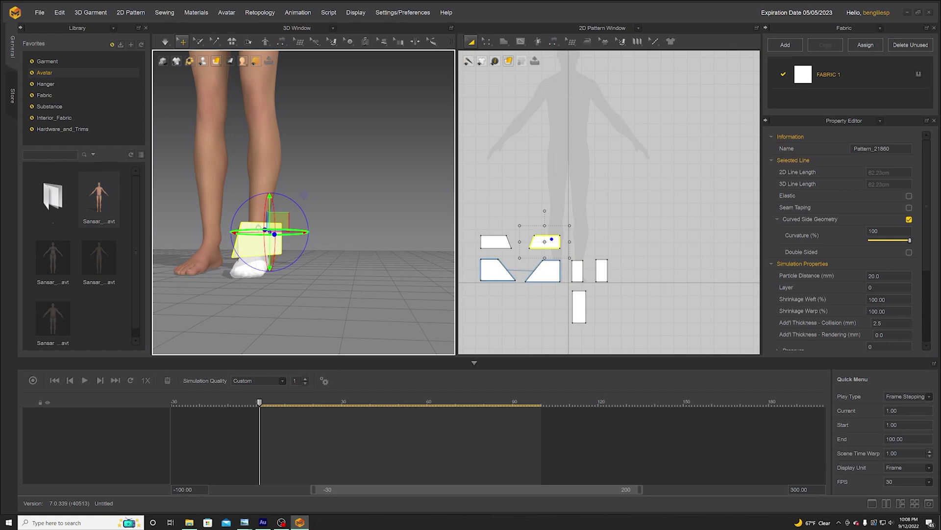
{"action": "right_click_drag", "start_coordinate": [266, 244], "coordinate": [269, 261]}
{"action": "left_click_drag", "start_coordinate": [255, 242], "coordinate": [269, 227]}
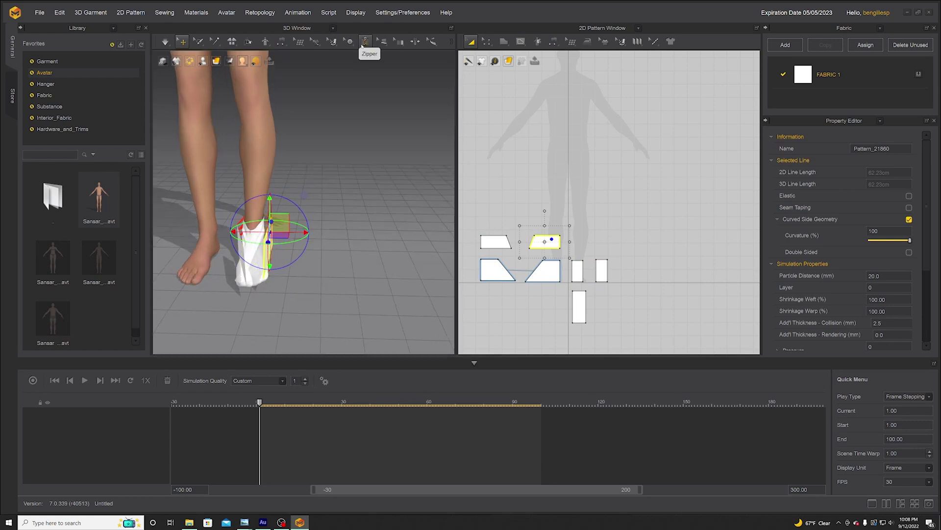
Step: Attach a zipper between the slanted front edges of the two ankle panels and simulate the shoe
{"action": "left_click", "coordinate": [364, 43]}
{"action": "mouse_move", "coordinate": [244, 249]}
{"action": "right_mouse_down"}
{"action": "mouse_move", "coordinate": [312, 258]}
{"action": "mouse_move", "coordinate": [274, 265]}
{"action": "mouse_move", "coordinate": [244, 244]}
{"action": "right_mouse_up"}
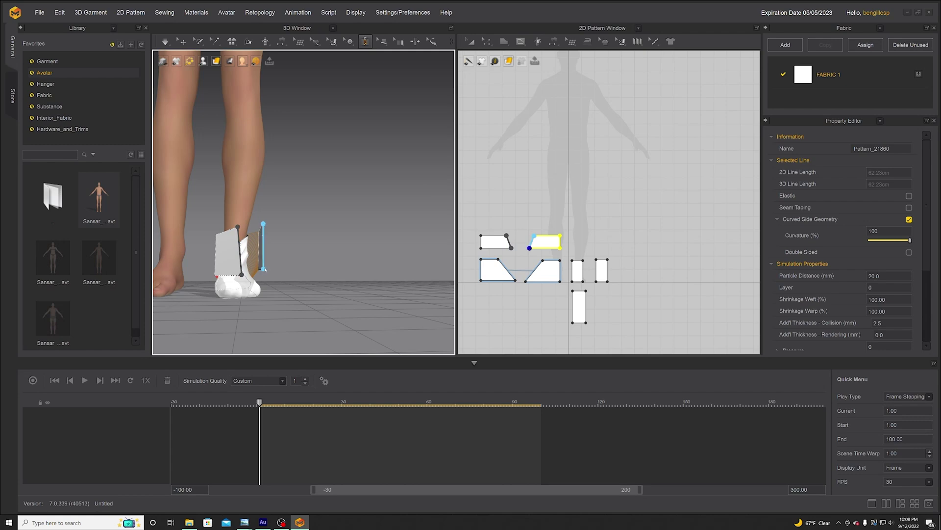
{"action": "double_click", "coordinate": [293, 289]}
{"action": "right_click_drag", "start_coordinate": [294, 289], "coordinate": [235, 271]}
{"action": "left_click", "coordinate": [165, 41]}
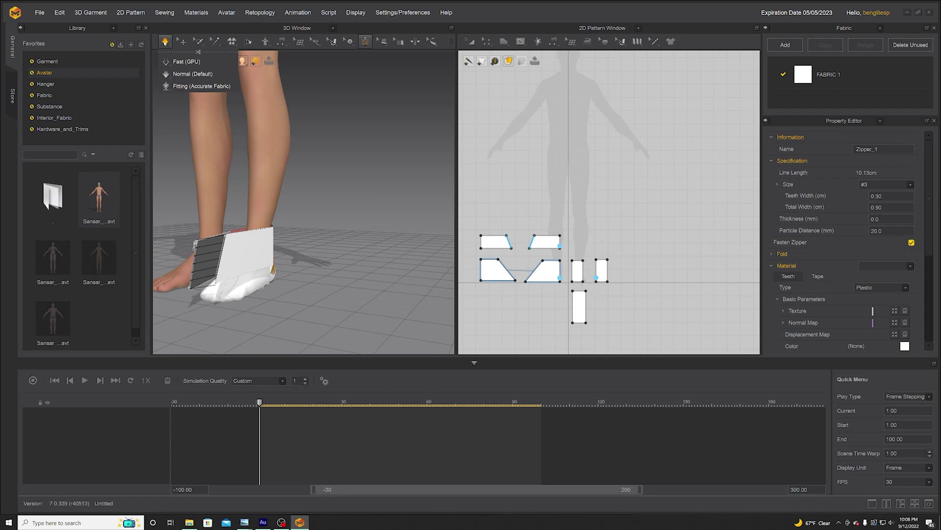
{"action": "left_click", "coordinate": [192, 63]}
{"action": "right_click_drag", "start_coordinate": [246, 270], "coordinate": [211, 270]}
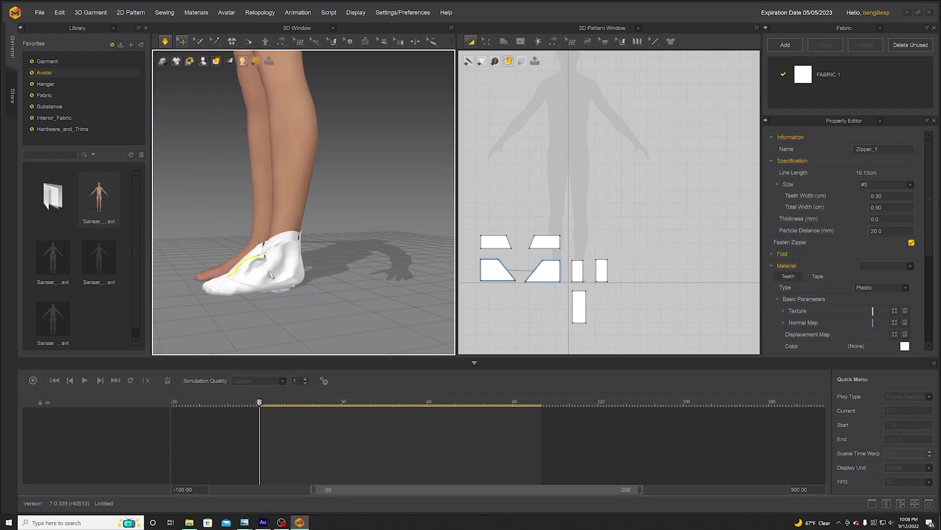
Step: Set the particle distance of both ankle panels to 5 mm and their weft shrinkage to 50%
{"action": "left_click_drag", "start_coordinate": [572, 221], "coordinate": [471, 253]}
{"action": "left_click", "coordinate": [888, 274]}
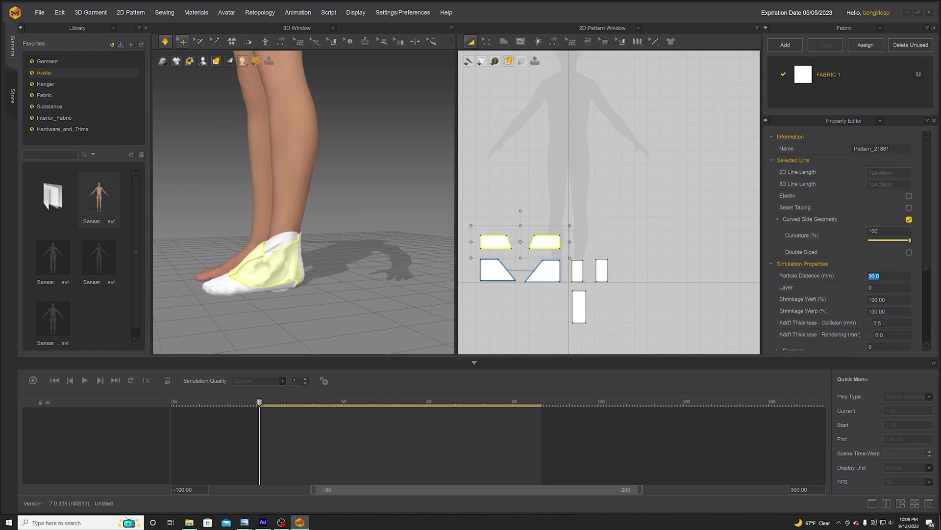
{"action": "type", "text": "5"}
{"action": "left_click", "coordinate": [891, 299]}
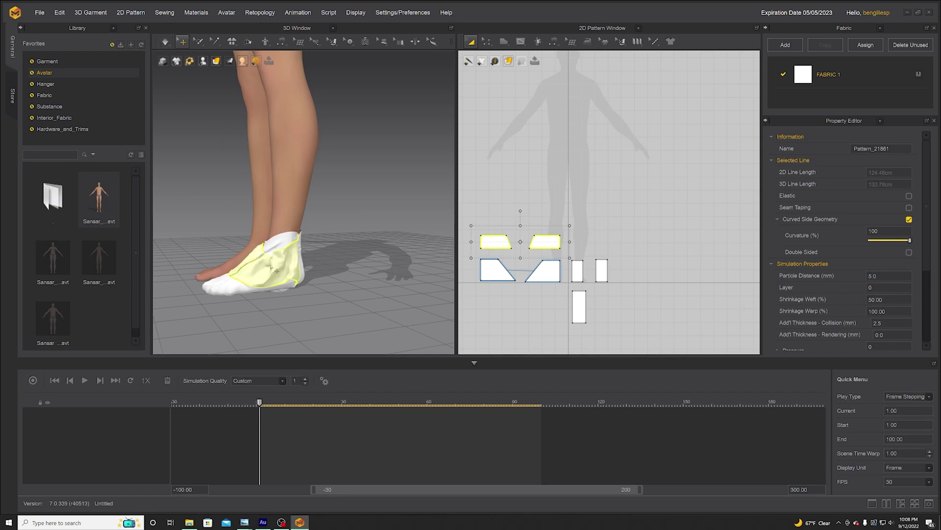
Step: Simulate the shoe again, tug the ankle fabric into place around the leg, and stop the simulation
{"action": "left_click", "coordinate": [166, 42]}
{"action": "left_click_drag", "start_coordinate": [245, 263], "coordinate": [274, 240]}
{"action": "key", "text": "2"}
{"action": "scroll", "coordinate": [294, 244], "scroll_direction": "down", "scroll_amount": 2}
{"action": "middle_click_drag", "start_coordinate": [270, 281], "coordinate": [277, 242]}
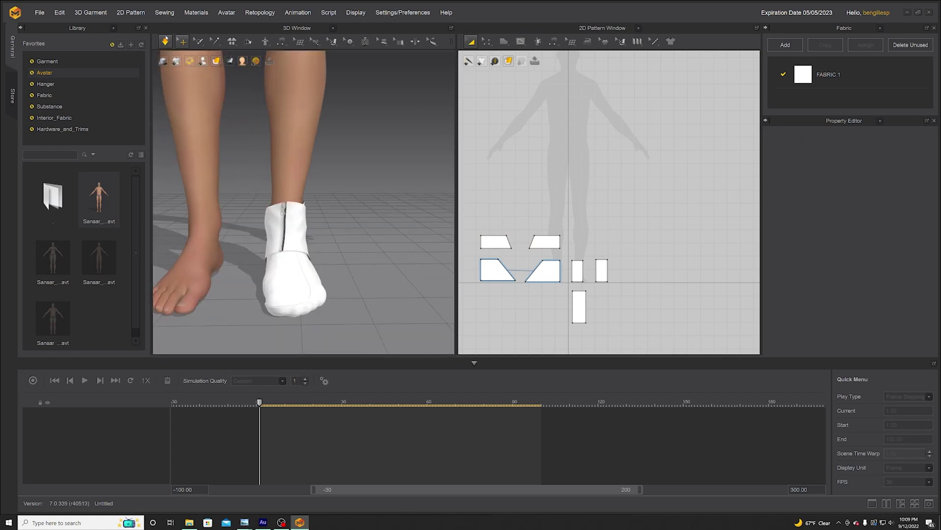
{"action": "left_click", "coordinate": [165, 43]}
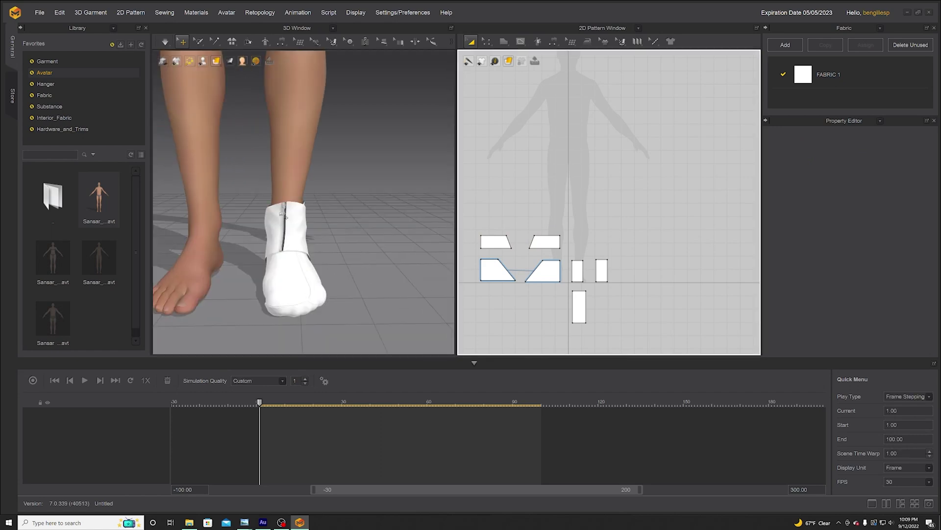
Step: Pull the zipper slider partway down to open the ankle section, with the simulation running
{"action": "left_click", "coordinate": [288, 213]}
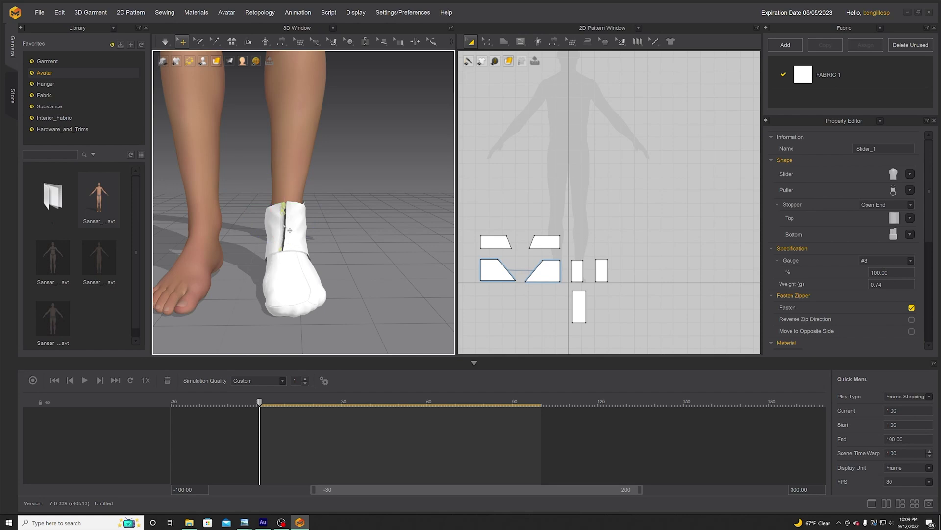
{"action": "right_click_drag", "start_coordinate": [294, 240], "coordinate": [246, 258]}
{"action": "scroll", "coordinate": [298, 219], "scroll_direction": "down", "scroll_amount": 2}
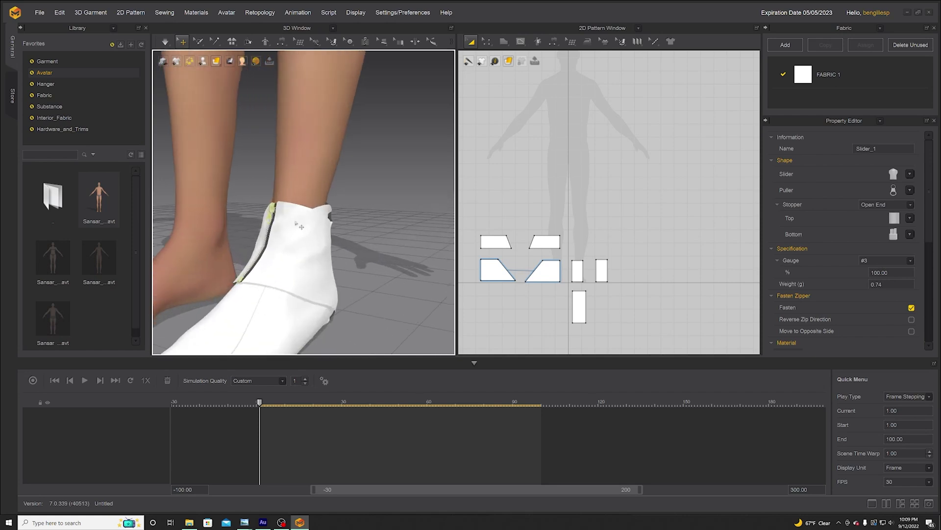
{"action": "left_click", "coordinate": [577, 192]}
{"action": "left_click", "coordinate": [278, 216]}
{"action": "key", "text": "space"}
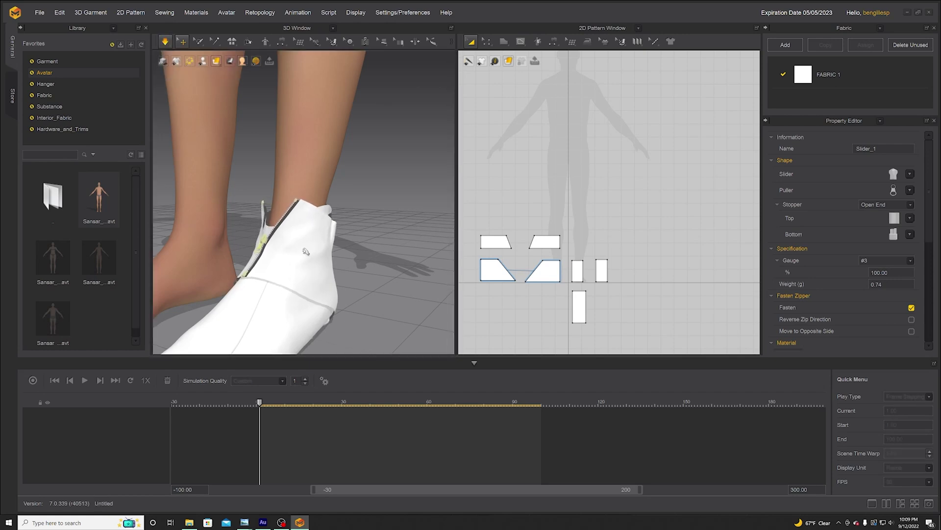
{"action": "right_click_drag", "start_coordinate": [286, 265], "coordinate": [260, 277]}
{"action": "right_click_drag", "start_coordinate": [322, 269], "coordinate": [290, 262]}
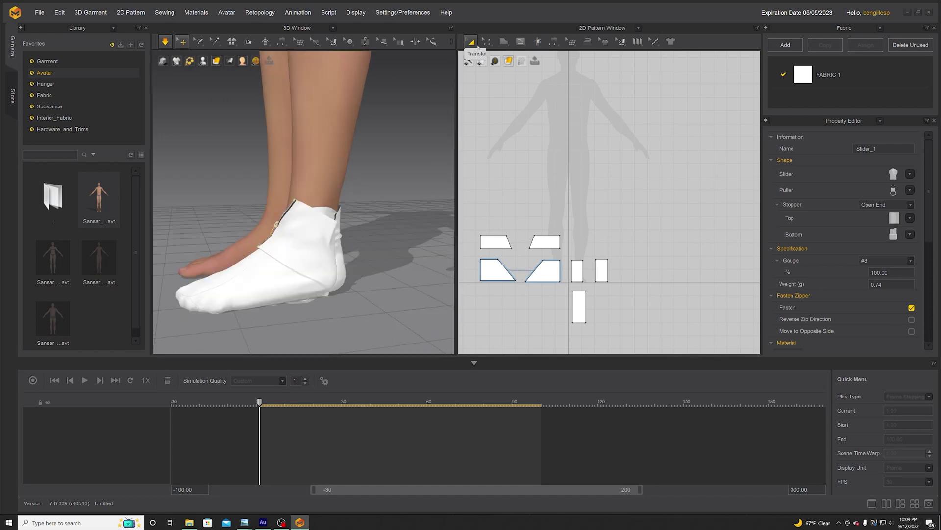
Step: Curve the slanted edges of the two mirrored side panels inward and offset them as two internal lines per panel
{"action": "left_click", "coordinate": [487, 42]}
{"action": "left_click", "coordinate": [497, 61]}
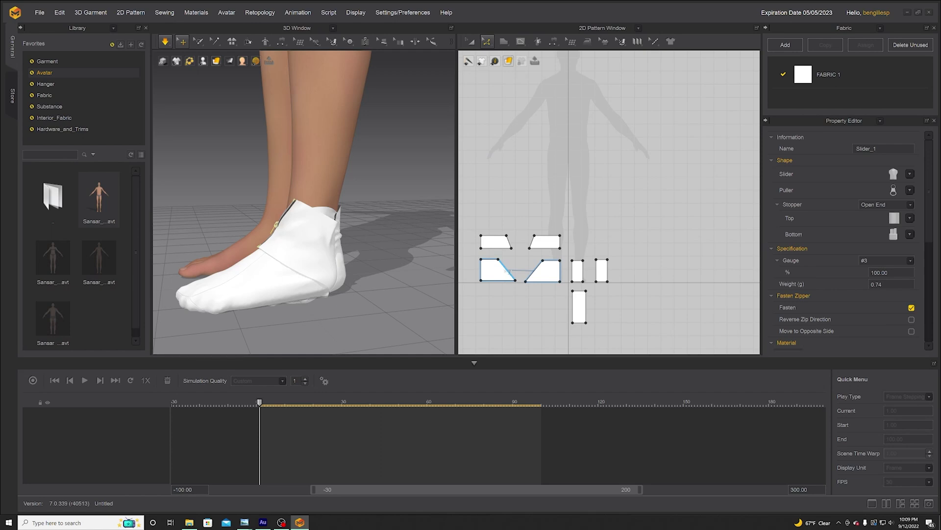
{"action": "left_click", "coordinate": [505, 269]}
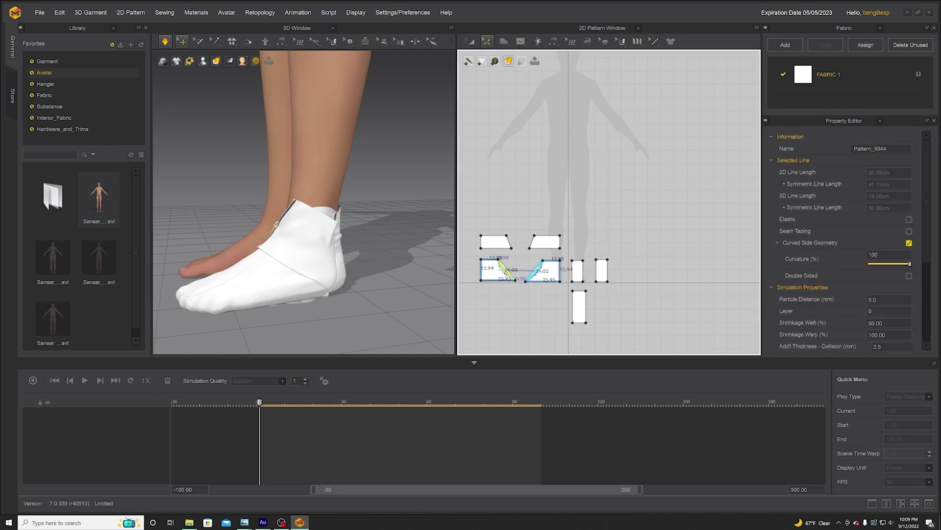
{"action": "right_click", "coordinate": [501, 271]}
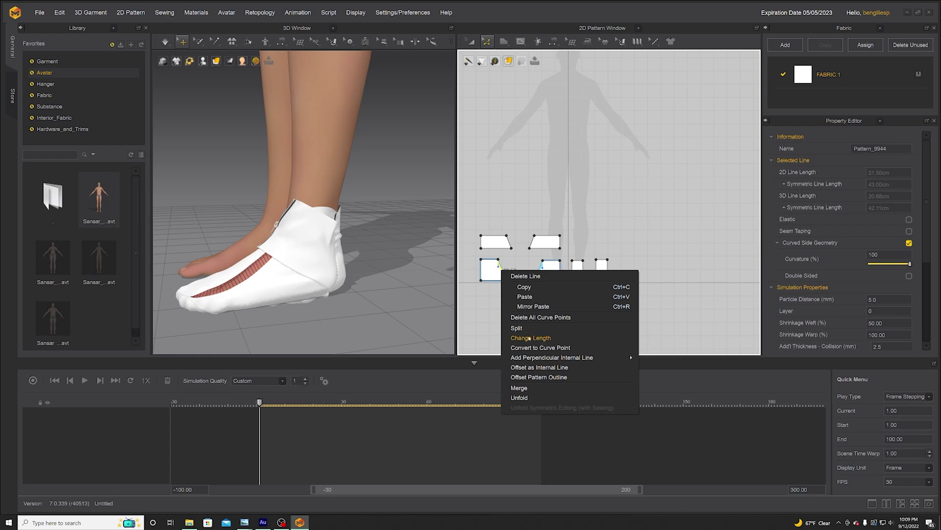
{"action": "left_click", "coordinate": [539, 368]}
{"action": "left_click_drag", "start_coordinate": [489, 171], "coordinate": [356, 179]}
{"action": "double_click", "coordinate": [377, 203]}
{"action": "left_click", "coordinate": [377, 218]}
{"action": "left_click", "coordinate": [310, 300]}
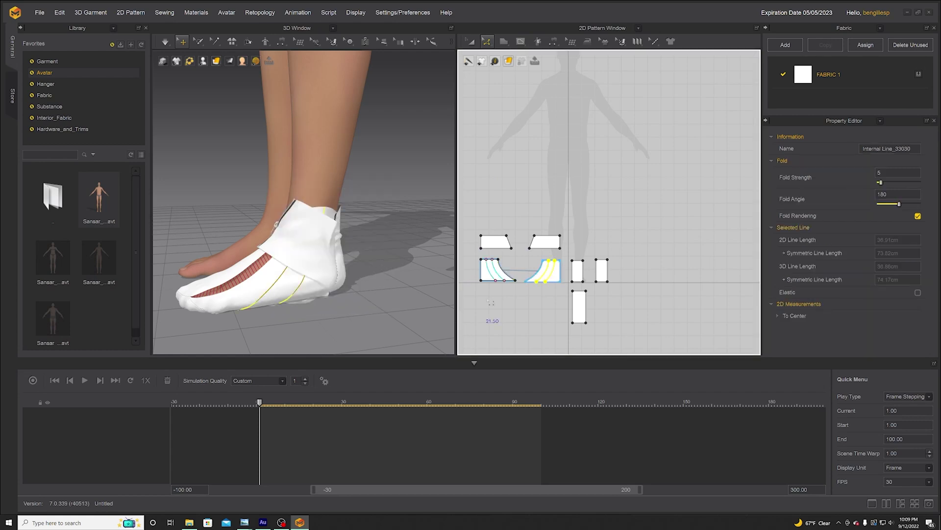
Step: Create layer clones over both curved side panels and place them below the originals in the pattern layout
{"action": "key", "text": "a"}
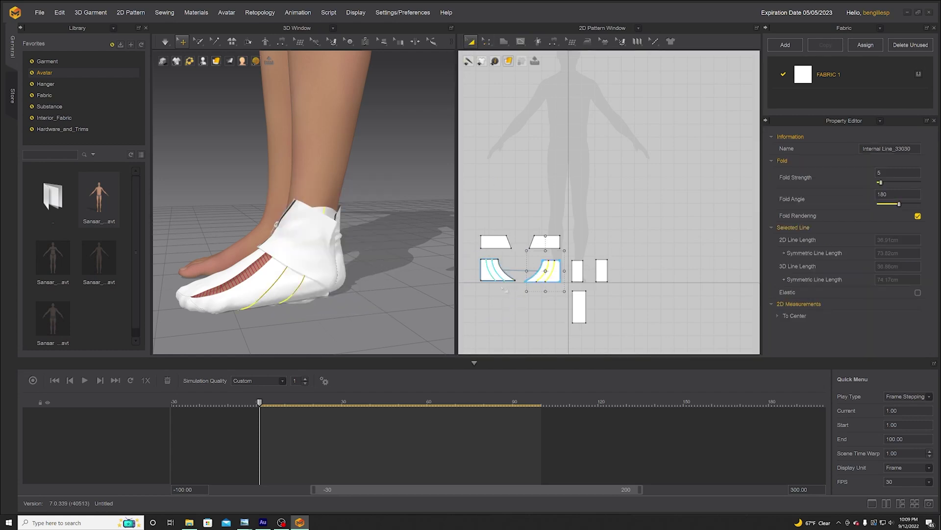
{"action": "left_click_drag", "start_coordinate": [477, 255], "coordinate": [568, 299]}
{"action": "right_click", "coordinate": [556, 336]}
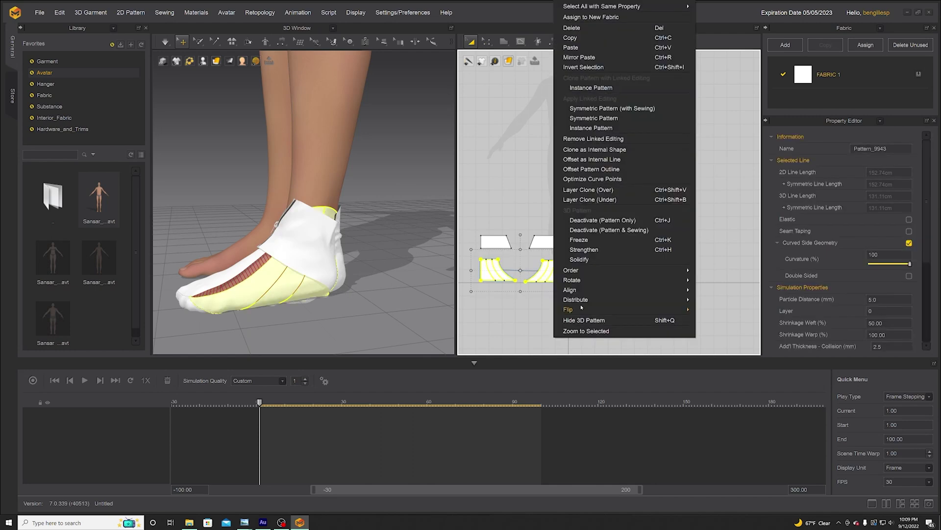
{"action": "left_click", "coordinate": [602, 190]}
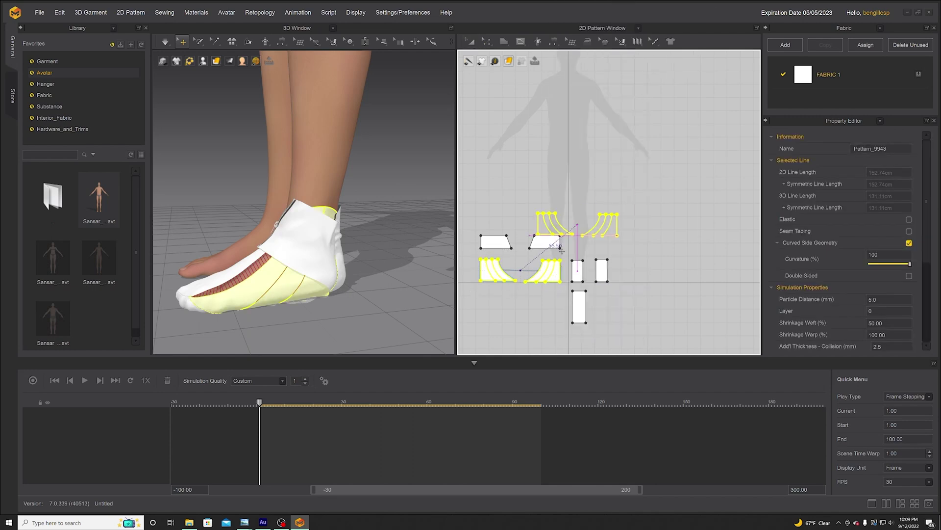
{"action": "left_click", "coordinate": [522, 313]}
{"action": "left_click", "coordinate": [473, 301]}
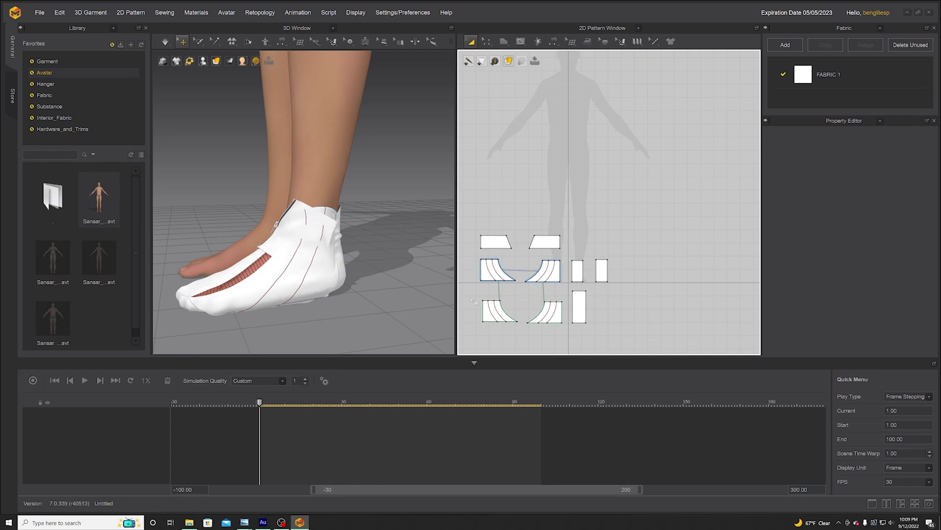
Step: Set the pressure of the two cloned side panels to 60
{"action": "left_click_drag", "start_coordinate": [565, 334], "coordinate": [566, 335]}
{"action": "scroll", "coordinate": [870, 322], "scroll_direction": "down", "scroll_amount": 2}
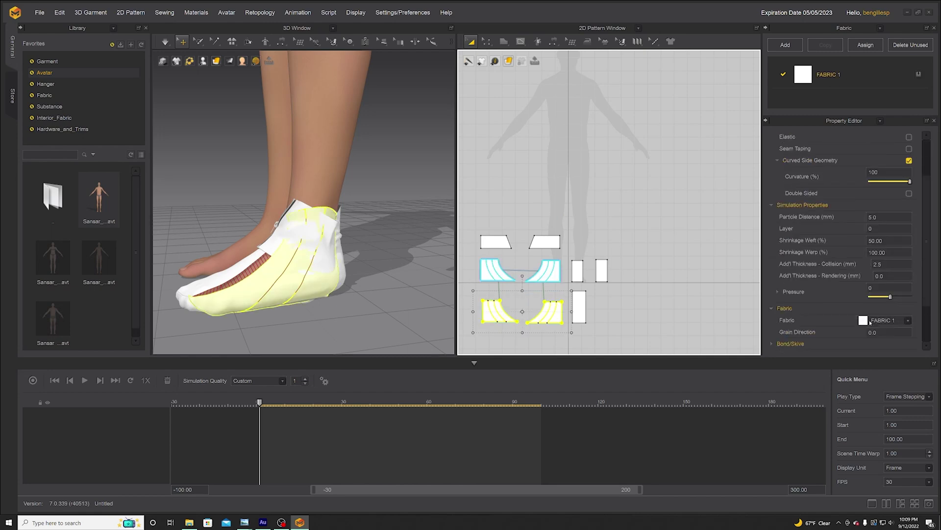
{"action": "left_click", "coordinate": [871, 288]}
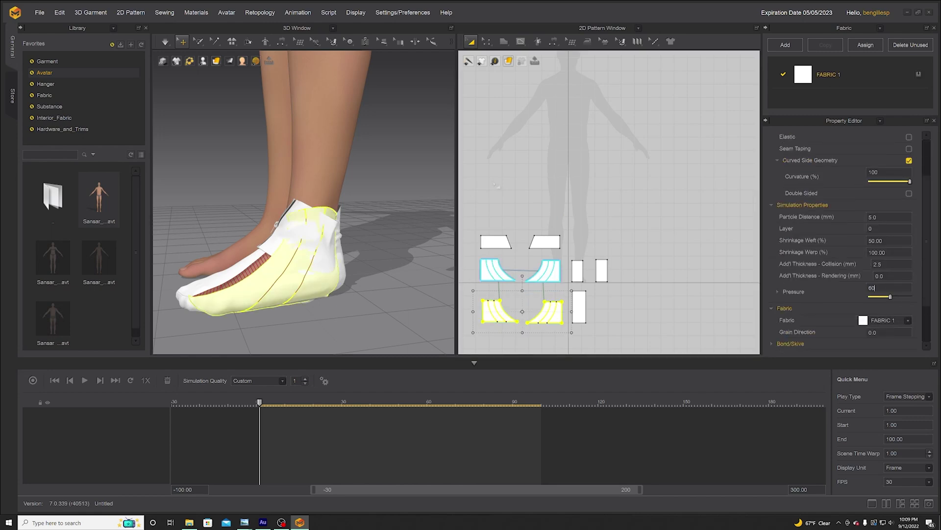
{"action": "type", "text": "60"}
{"action": "left_click", "coordinate": [530, 188]}
Step: Simulate the shoe and tug the ankle panels into place around the leg
{"action": "left_click_drag", "start_coordinate": [532, 227], "coordinate": [459, 247]}
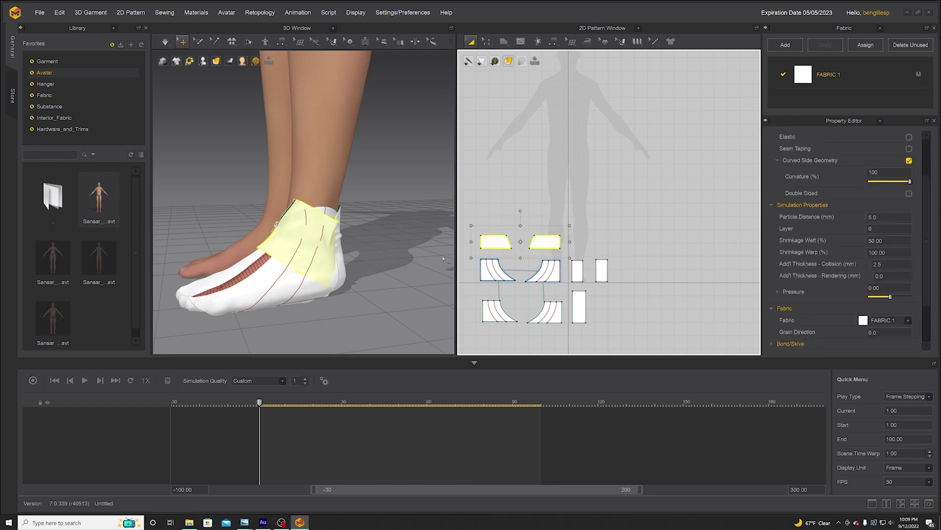
{"action": "right_click", "coordinate": [305, 256]}
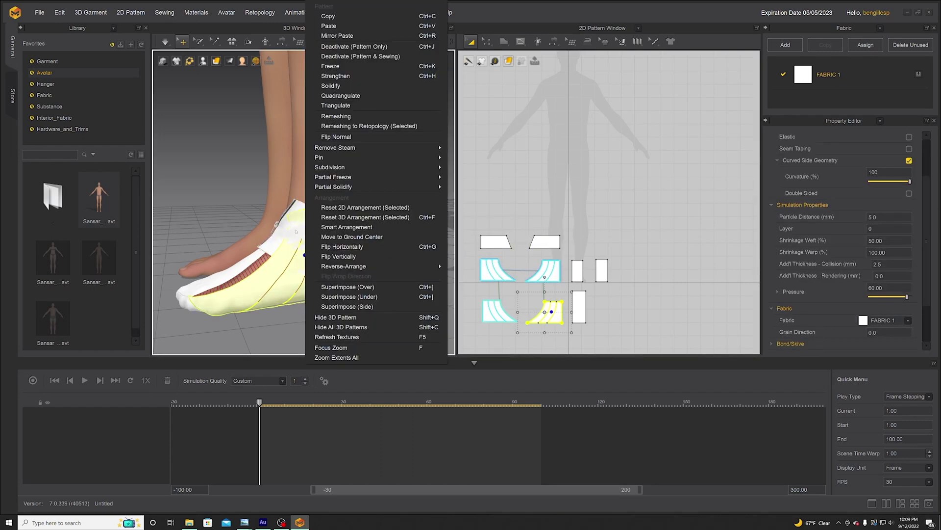
{"action": "left_click", "coordinate": [296, 230]}
{"action": "left_click", "coordinate": [165, 41]}
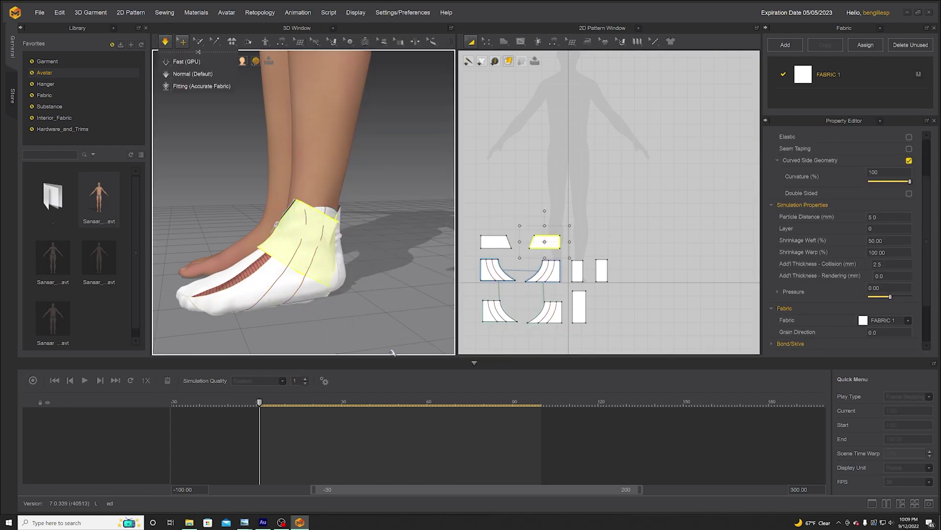
{"action": "left_click_drag", "start_coordinate": [268, 243], "coordinate": [217, 261]}
{"action": "right_click_drag", "start_coordinate": [217, 261], "coordinate": [289, 264]}
{"action": "left_click_drag", "start_coordinate": [270, 249], "coordinate": [304, 258]}
{"action": "right_click_drag", "start_coordinate": [351, 265], "coordinate": [366, 283]}
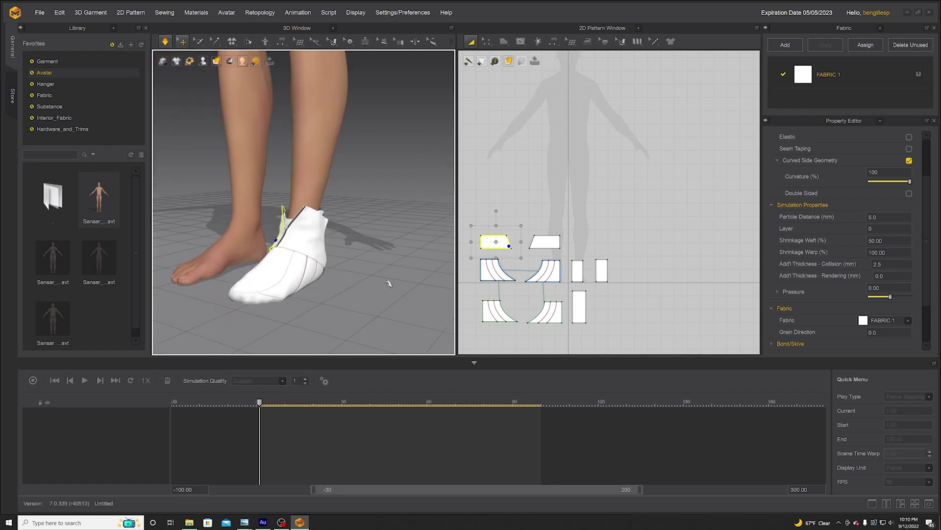
Step: Offset the upper edge of the top-of-foot panel as two internal lines spaced 4.50 cm apart
{"action": "left_click", "coordinate": [481, 39]}
{"action": "left_click", "coordinate": [490, 86]}
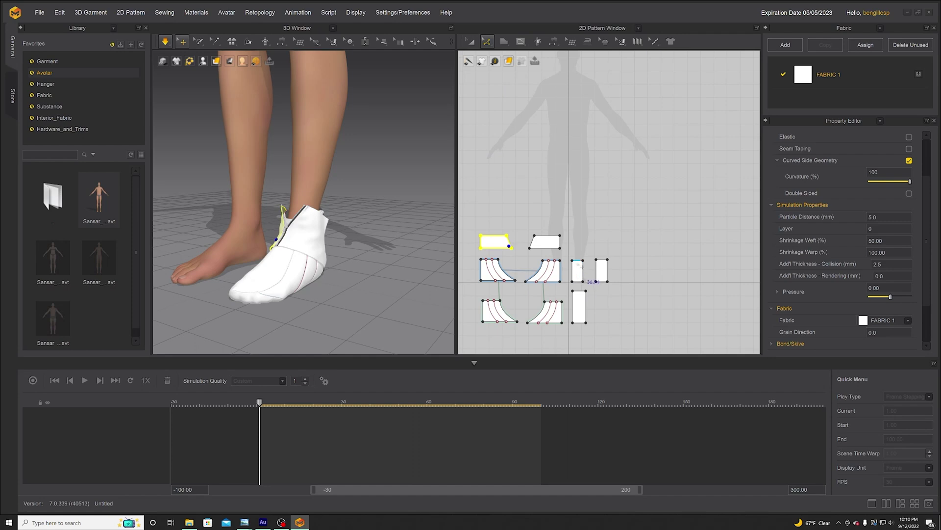
{"action": "right_click", "coordinate": [579, 262]}
{"action": "left_click", "coordinate": [612, 338]}
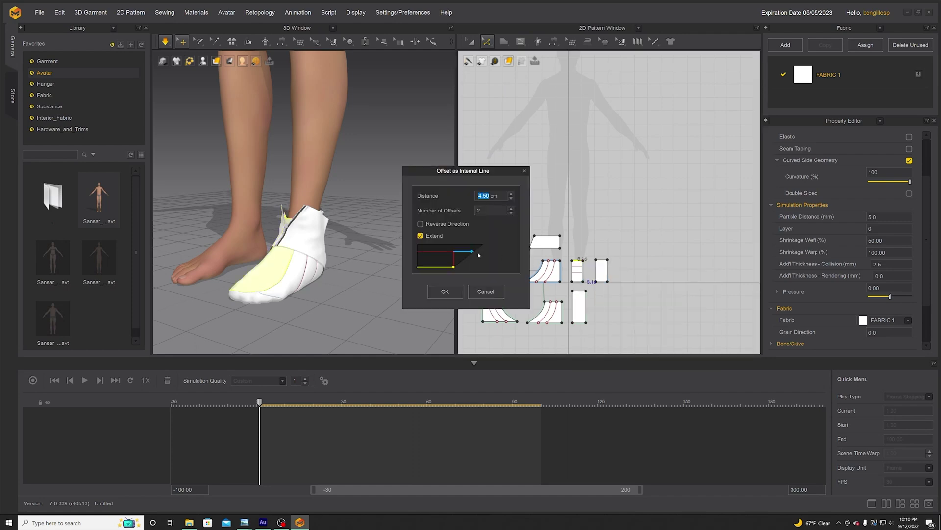
{"action": "left_click", "coordinate": [445, 290]}
Step: Create a layer clone over the top-of-foot panel and place it above the original in the pattern layout
{"action": "left_click", "coordinate": [470, 42]}
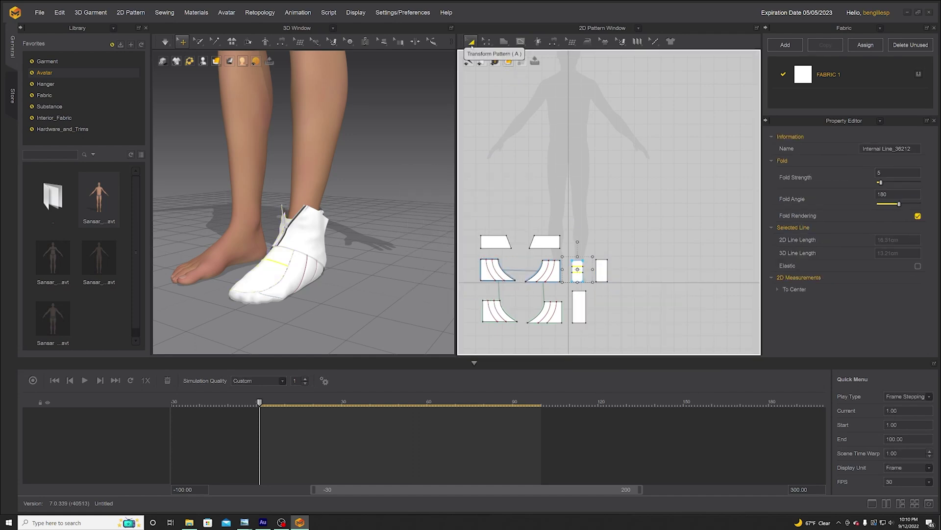
{"action": "left_click", "coordinate": [570, 250]}
{"action": "right_click", "coordinate": [579, 285]}
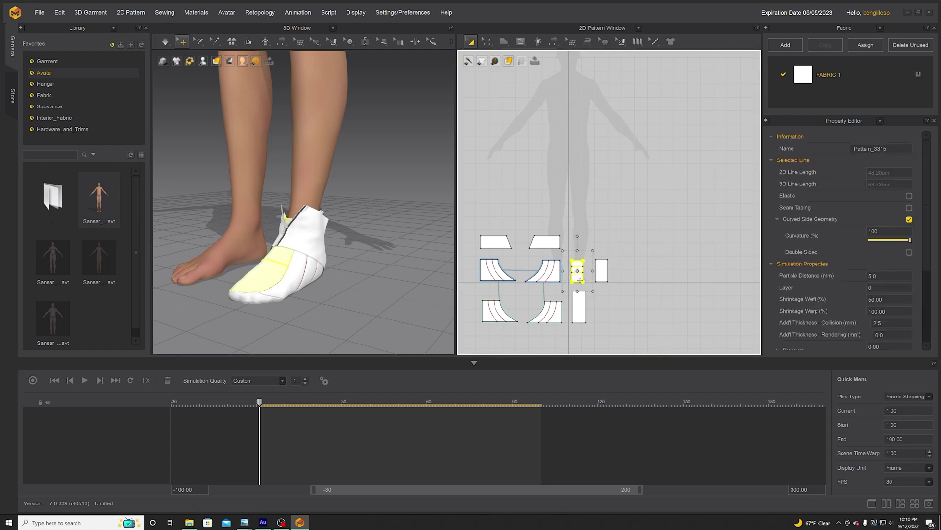
{"action": "left_click", "coordinate": [633, 163]}
{"action": "left_click", "coordinate": [583, 235]}
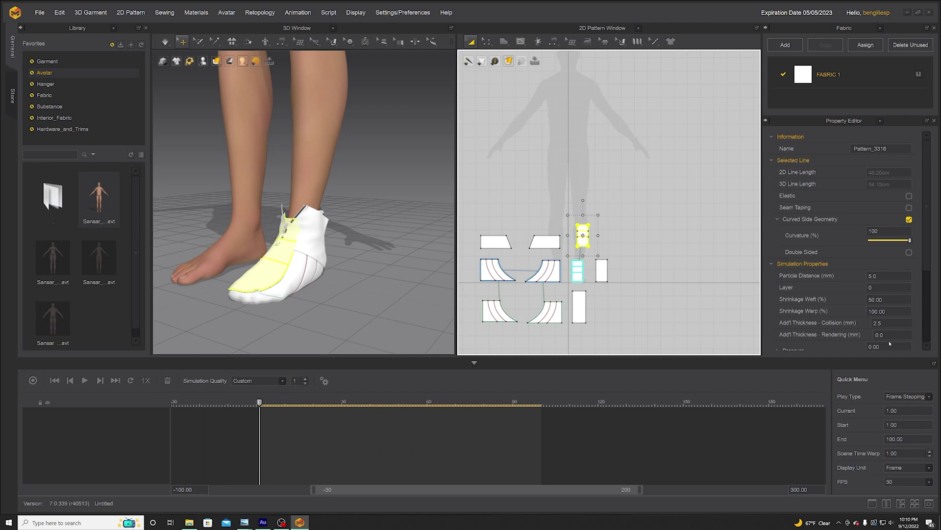
Step: Set the pressure of the cloned top-of-foot panel to 60
{"action": "scroll", "coordinate": [890, 344], "scroll_direction": "down", "scroll_amount": 1}
{"action": "left_click", "coordinate": [877, 318]}
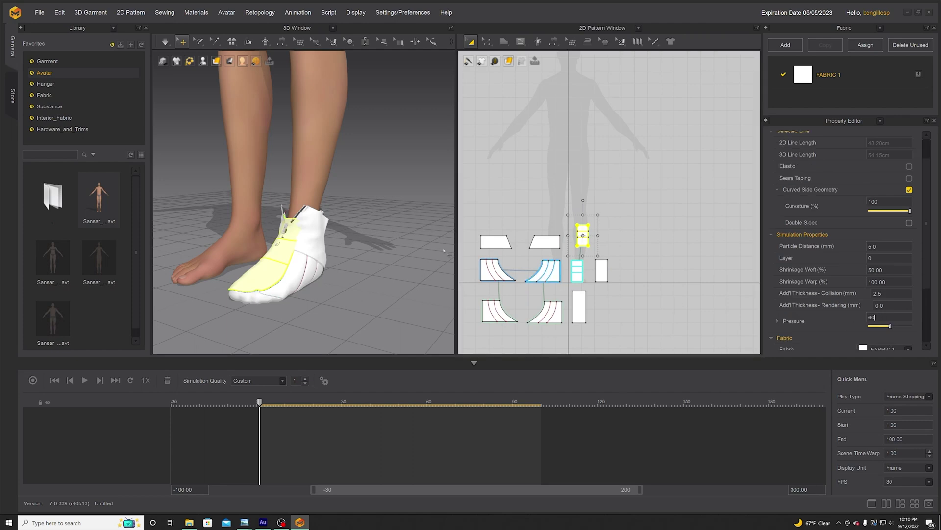
{"action": "left_click", "coordinate": [592, 151]}
Step: Simulate the shoe again and pull the ankle fabric over the padded top-of-foot panel
{"action": "left_click", "coordinate": [165, 41]}
{"action": "left_click_drag", "start_coordinate": [305, 238], "coordinate": [334, 258]}
{"action": "right_click_drag", "start_coordinate": [334, 258], "coordinate": [280, 263]}
{"action": "scroll", "coordinate": [287, 267], "scroll_direction": "up", "scroll_amount": 1}
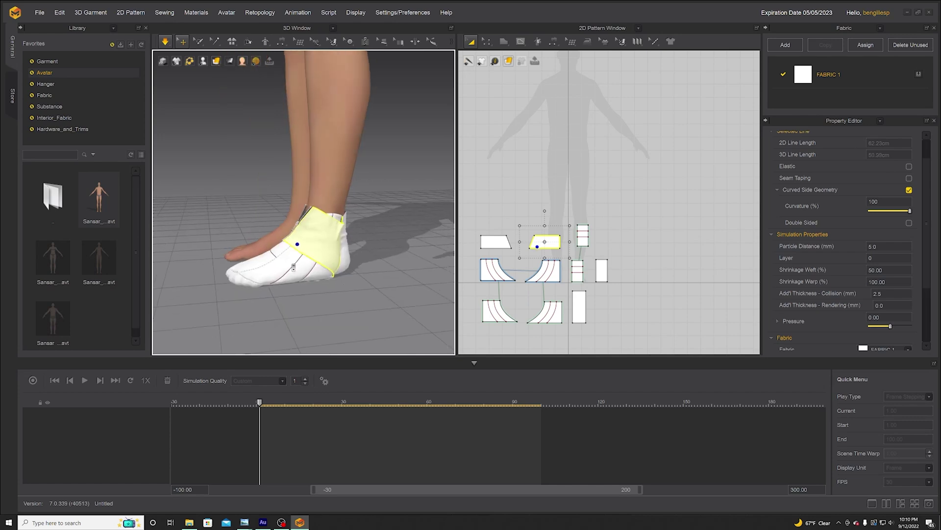
Step: Offset the upper edge of the heel panel as four evenly spaced internal lines
{"action": "left_click", "coordinate": [486, 41]}
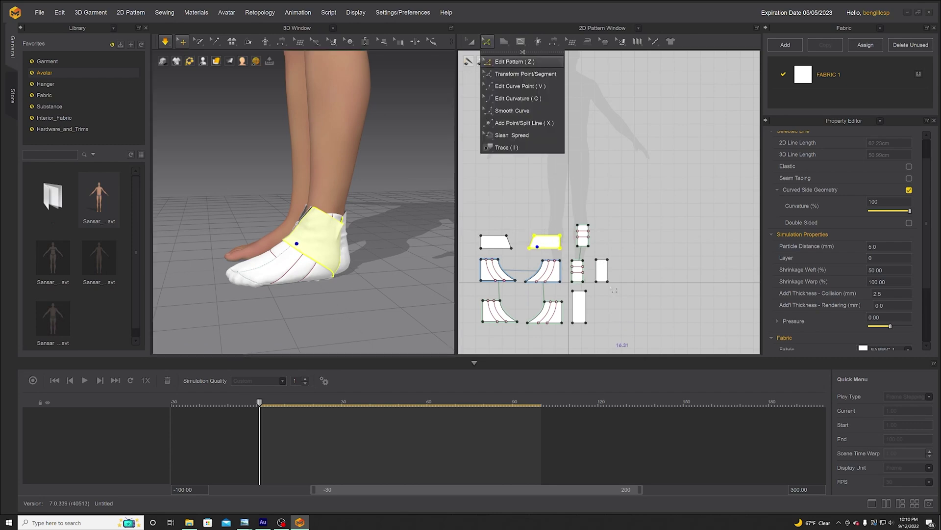
{"action": "left_click", "coordinate": [604, 260]}
{"action": "right_click", "coordinate": [604, 263]}
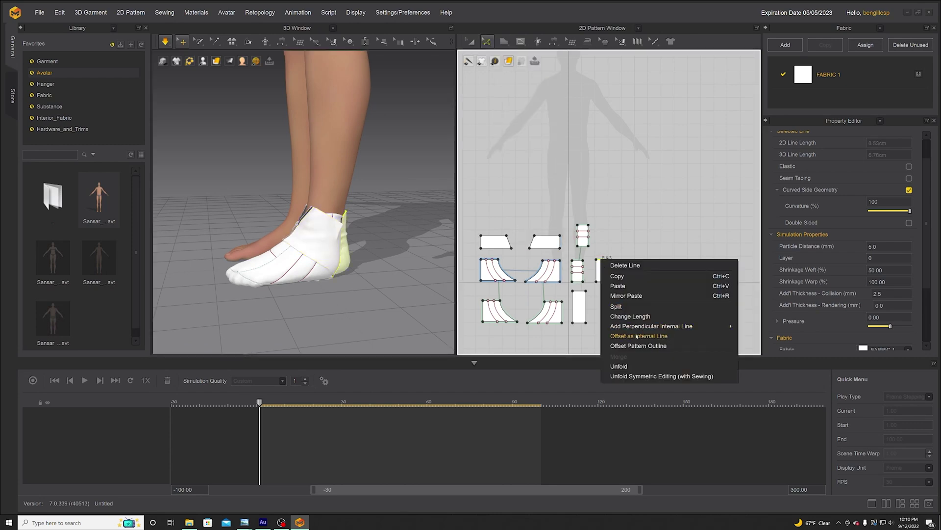
{"action": "left_click", "coordinate": [637, 326]}
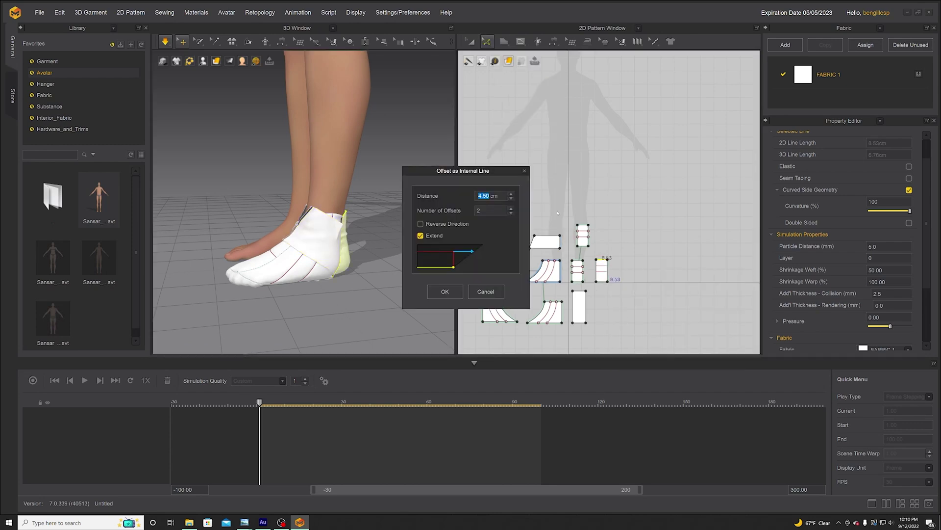
{"action": "left_click", "coordinate": [511, 198]}
{"action": "left_click", "coordinate": [445, 291]}
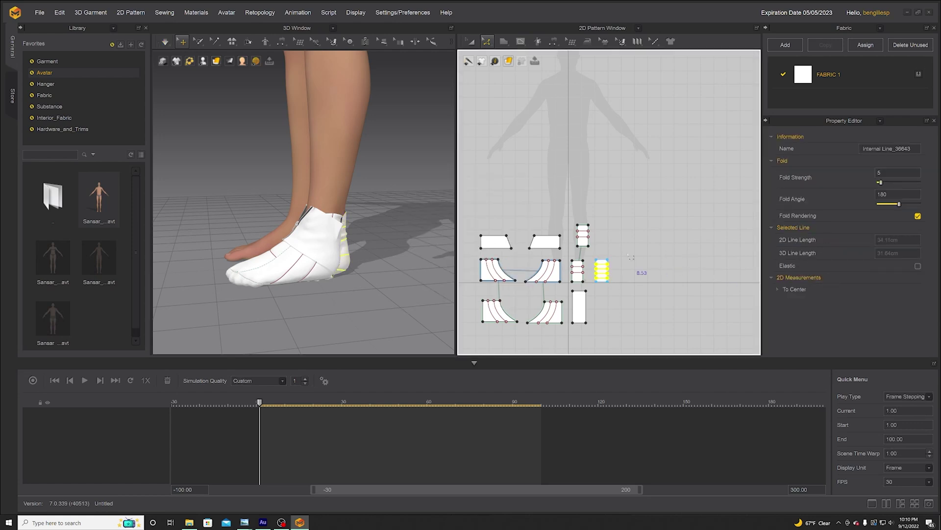
Step: Create a layer clone over the heel panel and place it beside the original in the pattern layout
{"action": "left_click", "coordinate": [471, 41]}
{"action": "right_click", "coordinate": [603, 276]}
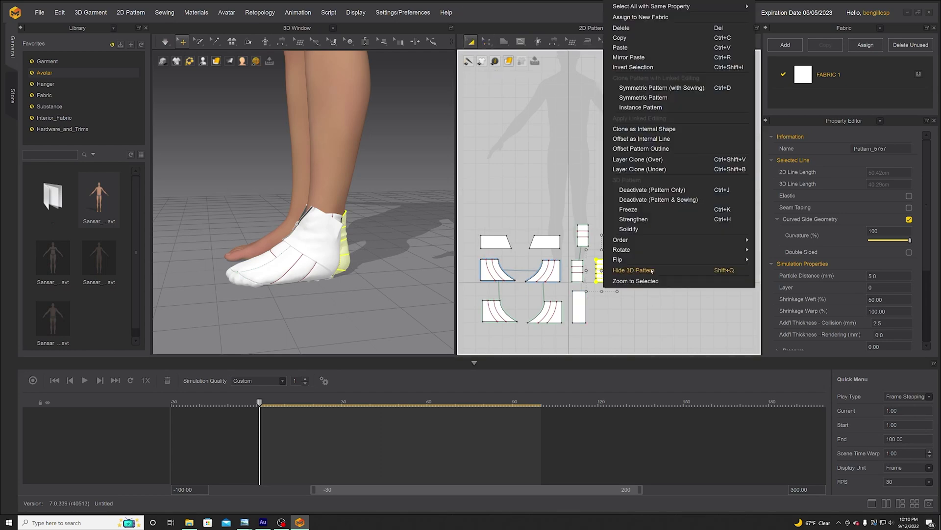
{"action": "left_click", "coordinate": [654, 159]}
{"action": "left_click", "coordinate": [634, 269]}
Step: Set the pressure of the cloned heel panel to 60 and simulate the shoe
{"action": "left_click_drag", "start_coordinate": [669, 235], "coordinate": [612, 294]}
{"action": "scroll", "coordinate": [842, 288], "scroll_direction": "down", "scroll_amount": 3}
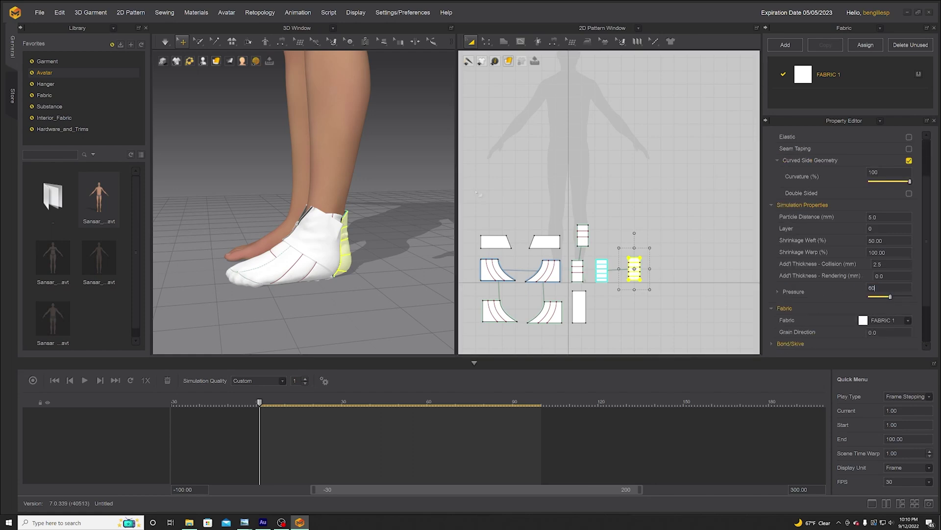
{"action": "left_click", "coordinate": [165, 41]}
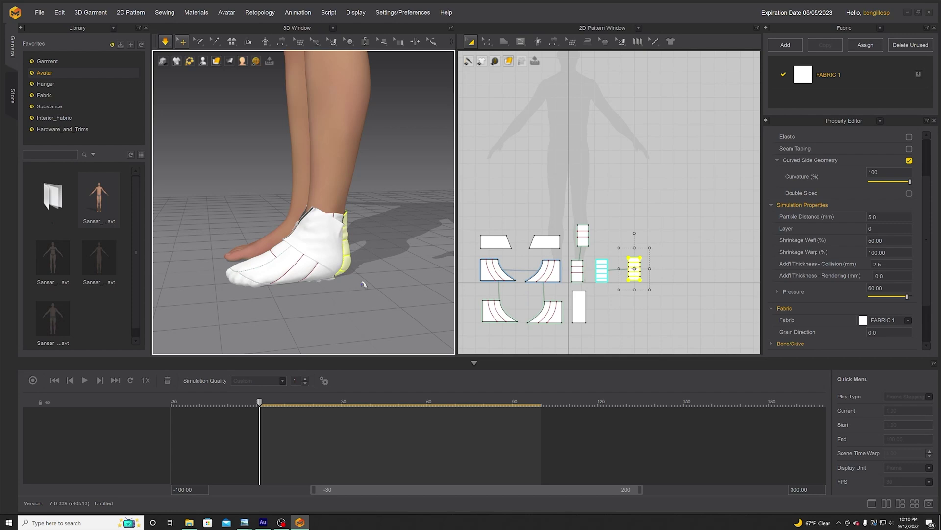
{"action": "left_click", "coordinate": [497, 193]}
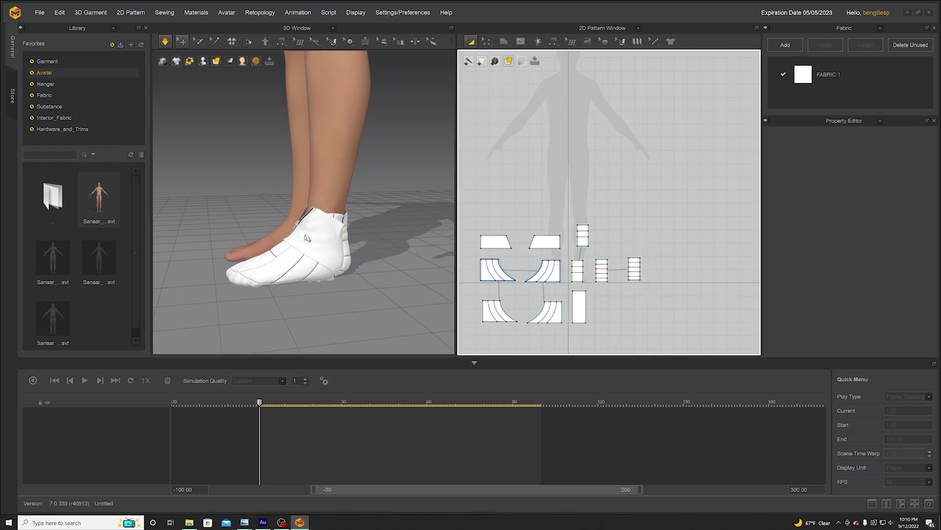
Step: Draw a small rectangular pattern piece above the ankle panels in the pattern layout
{"action": "scroll", "coordinate": [277, 262], "scroll_direction": "up", "scroll_amount": 2}
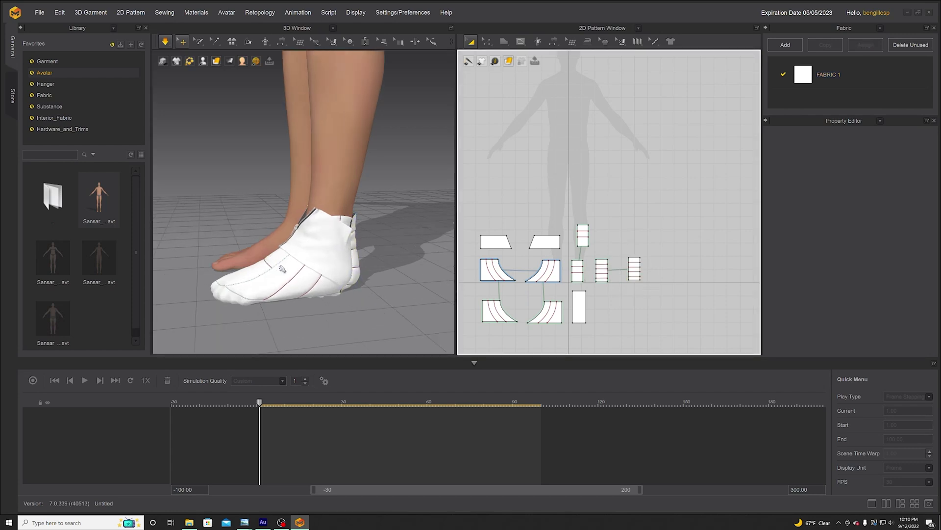
{"action": "right_click_drag", "start_coordinate": [282, 268], "coordinate": [316, 255]}
{"action": "left_click", "coordinate": [503, 41]}
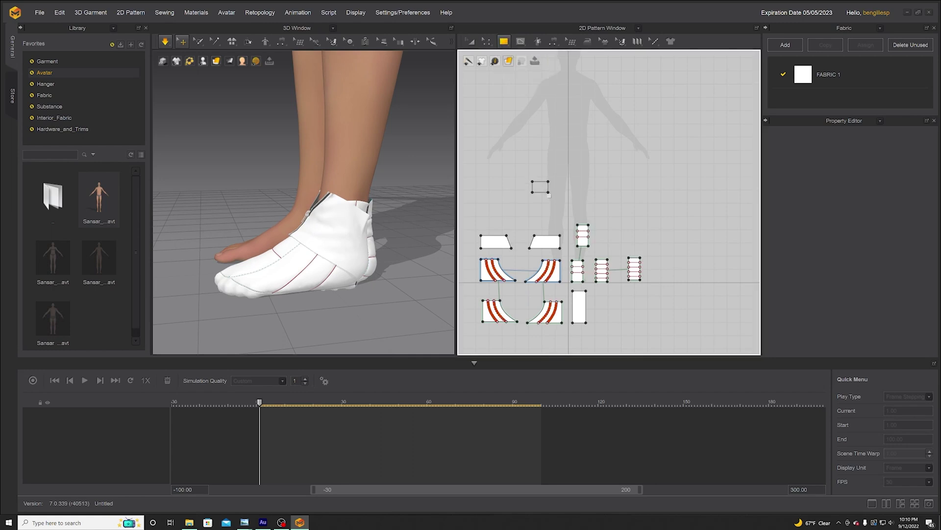
{"action": "left_click_drag", "start_coordinate": [544, 195], "coordinate": [542, 193]}
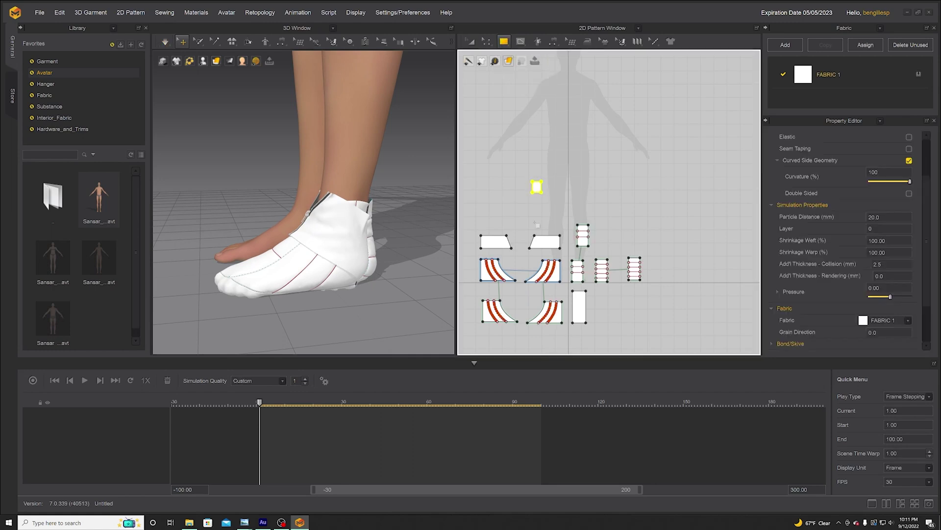
Step: Move the new rectangular piece in 3D down to the outer side of the shoe's ankle
{"action": "scroll", "coordinate": [294, 156], "scroll_direction": "down", "scroll_amount": 5}
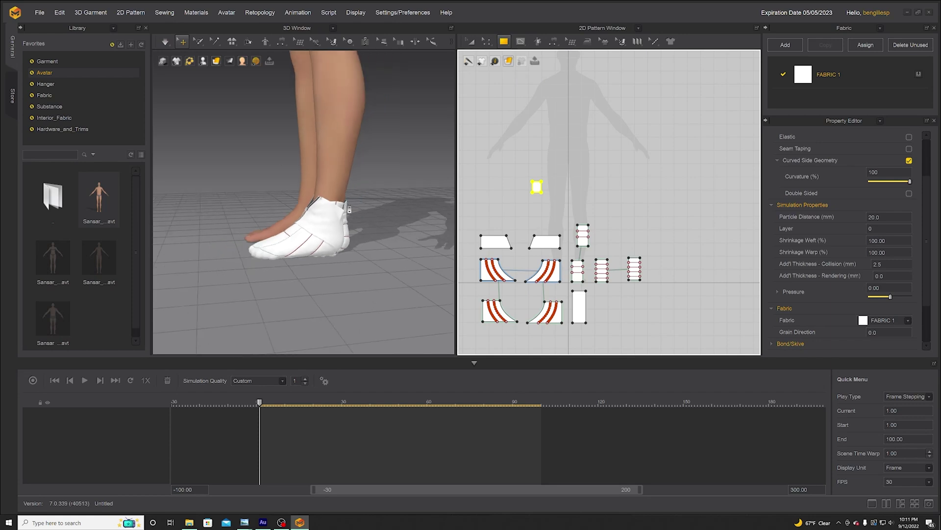
{"action": "right_click_drag", "start_coordinate": [231, 117], "coordinate": [271, 101]}
{"action": "scroll", "coordinate": [264, 146], "scroll_direction": "down", "scroll_amount": 2}
{"action": "middle_click_drag", "start_coordinate": [265, 145], "coordinate": [255, 185]}
{"action": "left_click_drag", "start_coordinate": [234, 124], "coordinate": [339, 242]}
{"action": "right_click_drag", "start_coordinate": [339, 242], "coordinate": [285, 248]}
{"action": "left_click_drag", "start_coordinate": [273, 249], "coordinate": [320, 261]}
{"action": "right_click_drag", "start_coordinate": [292, 275], "coordinate": [325, 275]}
{"action": "left_click_drag", "start_coordinate": [313, 263], "coordinate": [294, 262]}
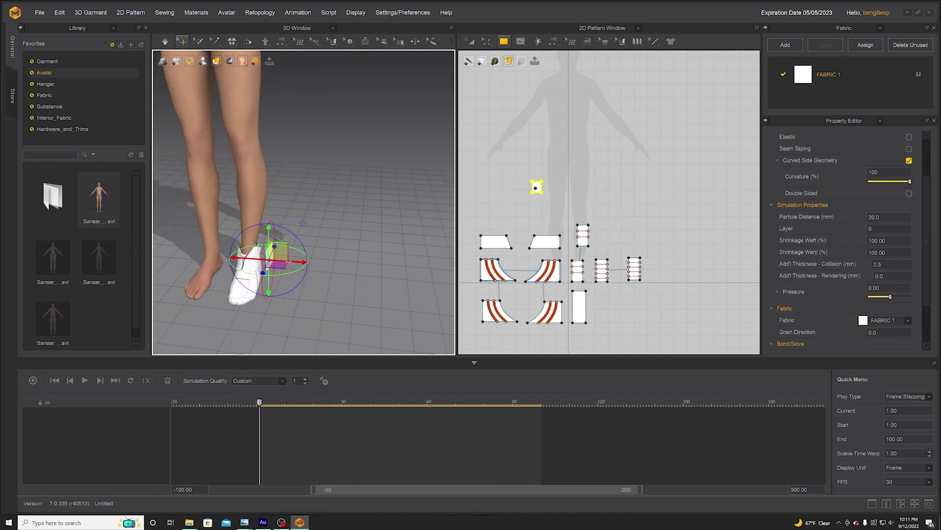
{"action": "right_click_drag", "start_coordinate": [295, 262], "coordinate": [323, 282]}
{"action": "mouse_move", "coordinate": [308, 283]}
{"action": "left_mouse_down"}
{"action": "mouse_move", "coordinate": [282, 245]}
{"action": "mouse_move", "coordinate": [299, 268]}
{"action": "mouse_move", "coordinate": [319, 269]}
{"action": "left_mouse_up"}
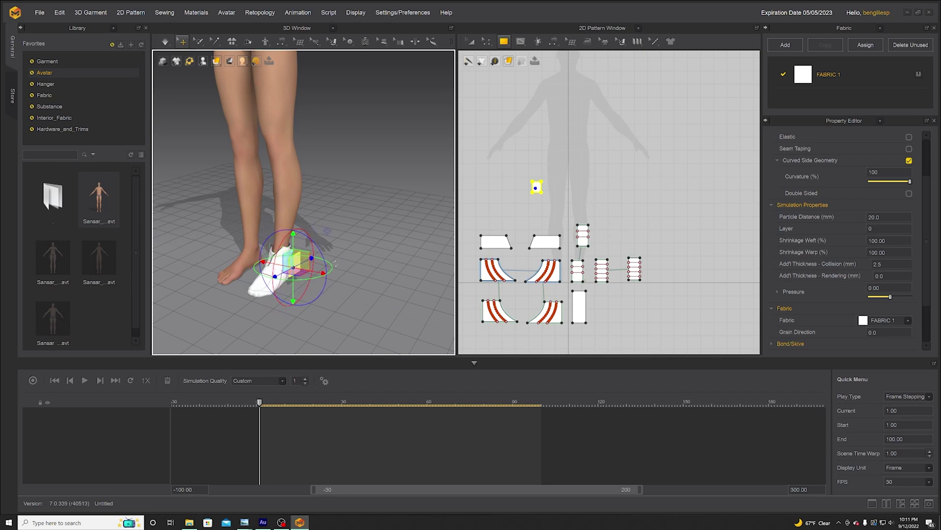
Step: Clone the small rectangular piece as an internal shape and place it on the ankle panel with its slanted edge facing left
{"action": "left_click", "coordinate": [471, 41]}
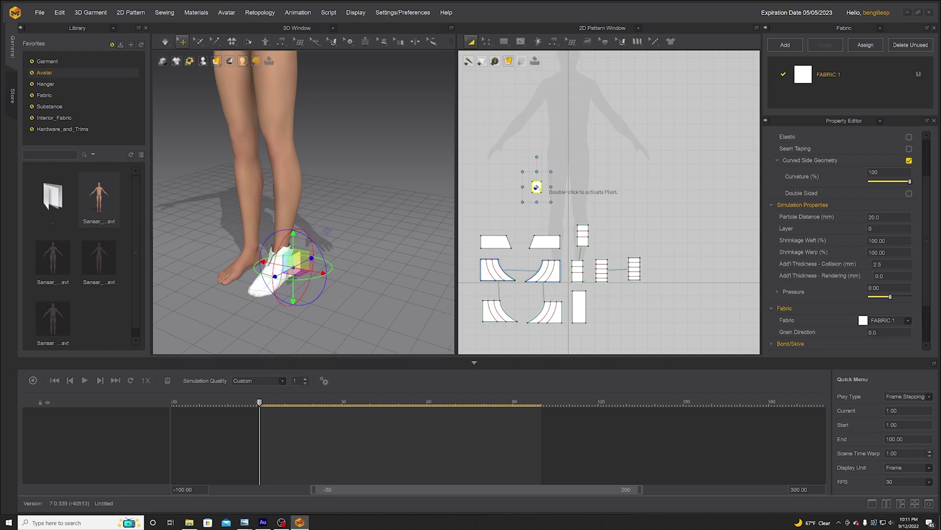
{"action": "left_click", "coordinate": [536, 187]}
{"action": "right_click", "coordinate": [537, 187]}
{"action": "left_click", "coordinate": [574, 321]}
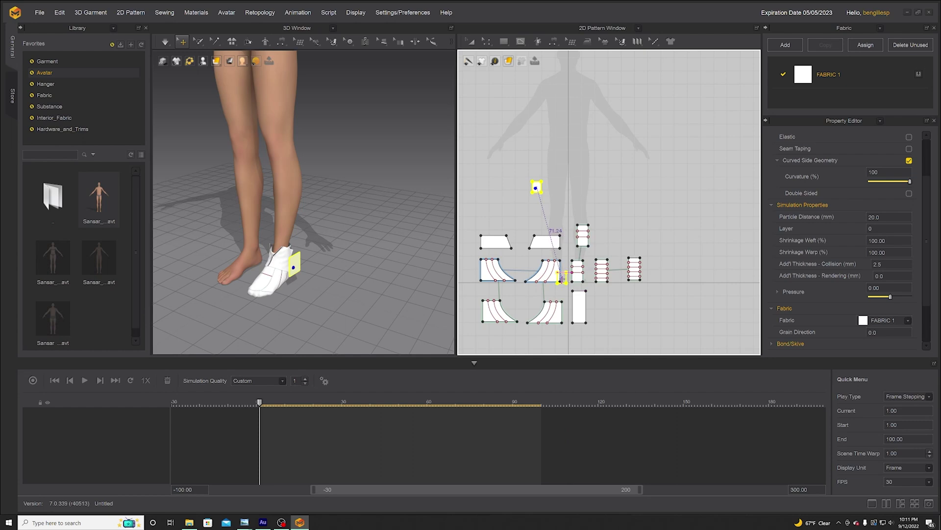
{"action": "scroll", "coordinate": [550, 247], "scroll_direction": "up", "scroll_amount": 5}
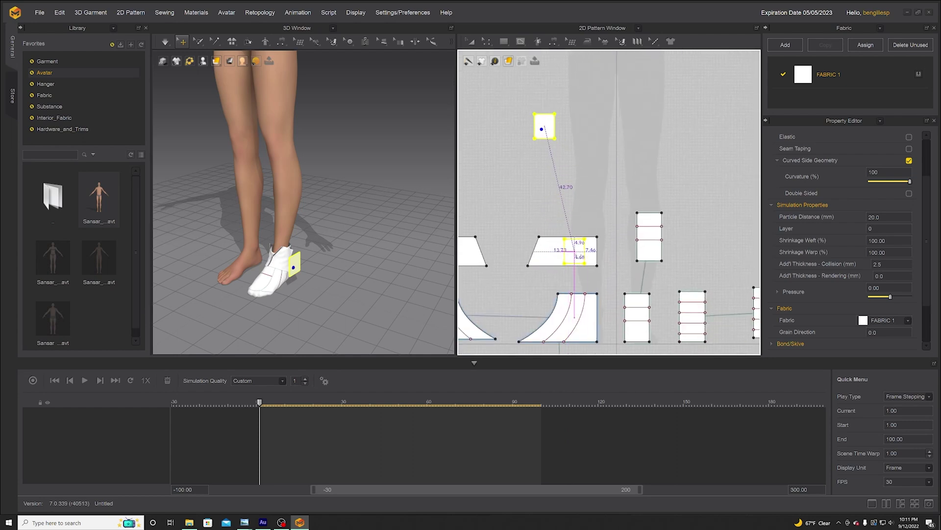
{"action": "left_click", "coordinate": [575, 251]}
Step: Segment-sew both side edges of the small rectangular piece to the matching sides of the internal rectangle on the ankle panel
{"action": "right_click_drag", "start_coordinate": [335, 270], "coordinate": [265, 268]}
{"action": "scroll", "coordinate": [310, 272], "scroll_direction": "up", "scroll_amount": 2}
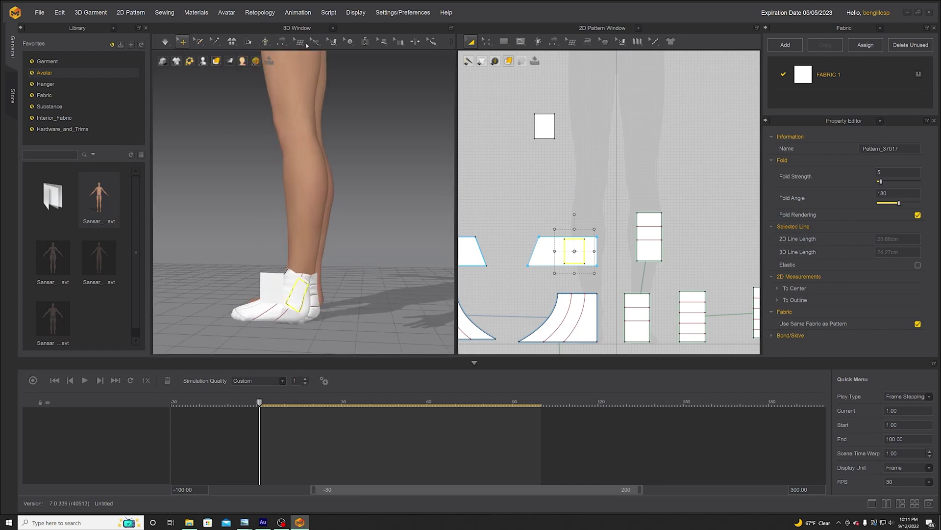
{"action": "left_click", "coordinate": [281, 41]}
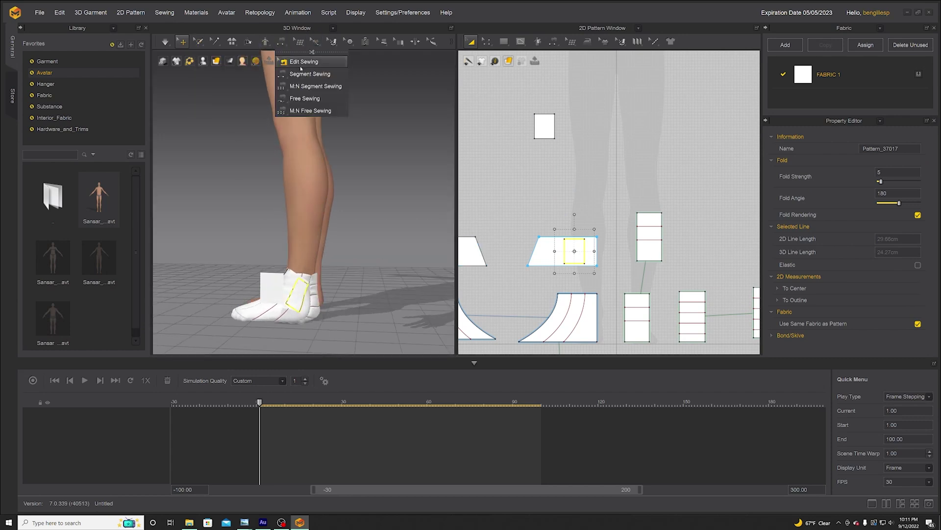
{"action": "left_click", "coordinate": [315, 73]}
{"action": "right_click_drag", "start_coordinate": [298, 304], "coordinate": [269, 297]}
{"action": "left_click", "coordinate": [271, 283]}
{"action": "left_click", "coordinate": [303, 298]}
{"action": "right_click_drag", "start_coordinate": [303, 298], "coordinate": [272, 321]}
{"action": "left_click", "coordinate": [302, 307]}
{"action": "left_click", "coordinate": [297, 298]}
{"action": "left_click", "coordinate": [298, 307]}
{"action": "left_click", "coordinate": [287, 310]}
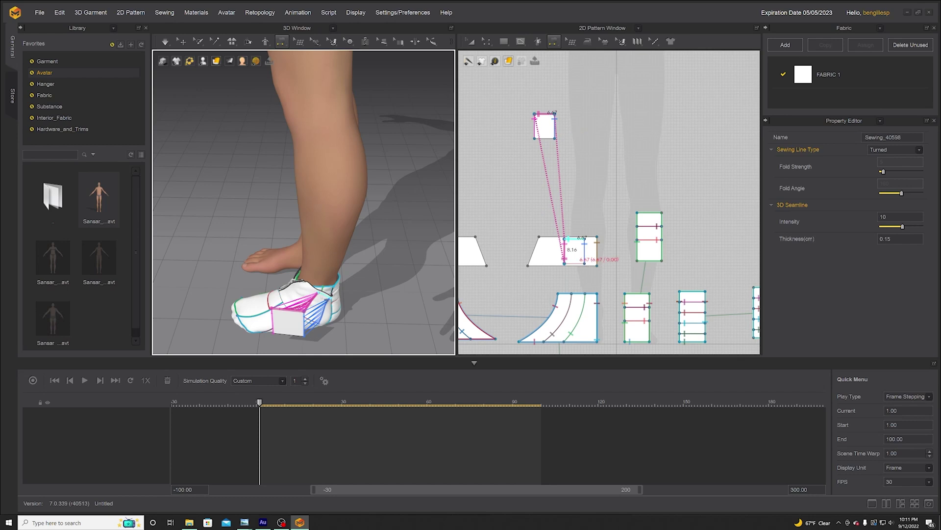
{"action": "key", "text": "Delete"}
Step: Sew the rectangular piece's upper and lower edges to the internal rectangle and simulate it onto the shoe
{"action": "right_click_drag", "start_coordinate": [322, 303], "coordinate": [343, 300]}
{"action": "left_click", "coordinate": [542, 114]}
{"action": "left_click", "coordinate": [581, 239]}
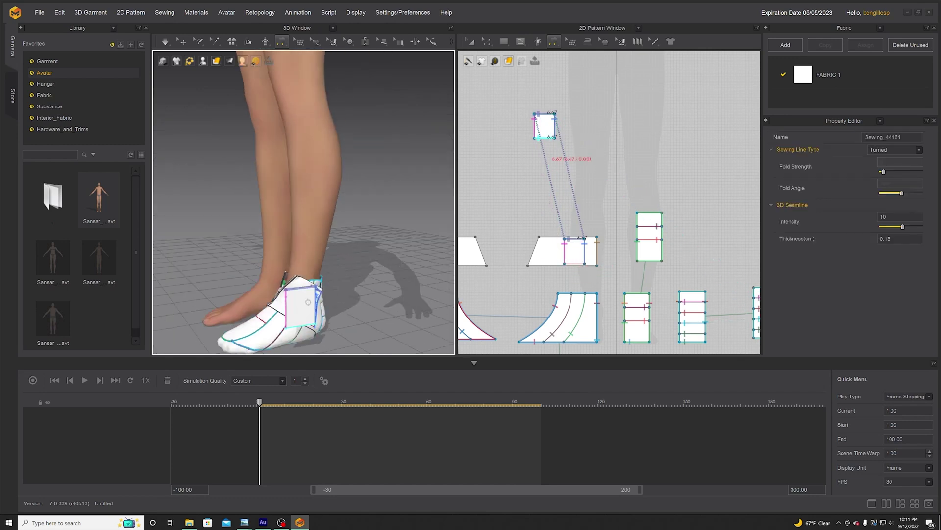
{"action": "right_click_drag", "start_coordinate": [308, 302], "coordinate": [314, 296]}
{"action": "left_click", "coordinate": [310, 308]}
{"action": "left_click", "coordinate": [299, 339]}
{"action": "right_click_drag", "start_coordinate": [294, 337], "coordinate": [246, 345]}
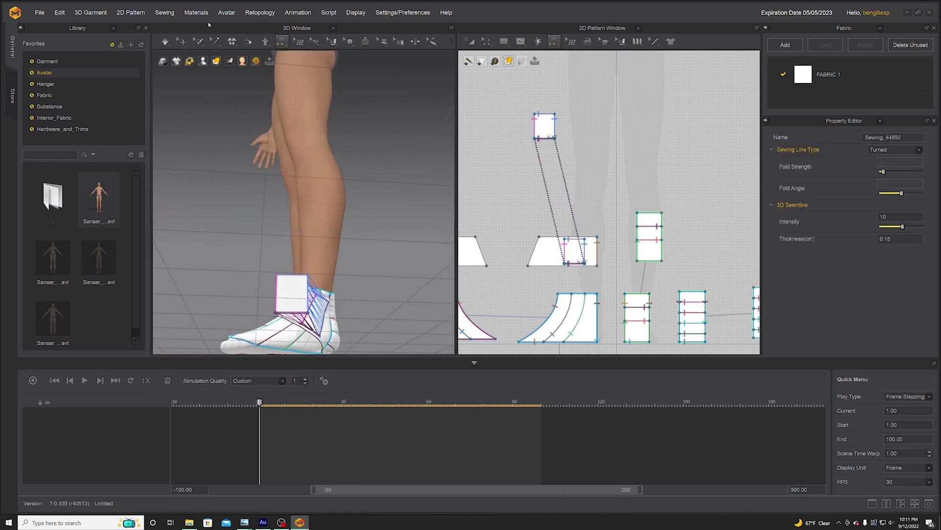
{"action": "key", "text": "space"}
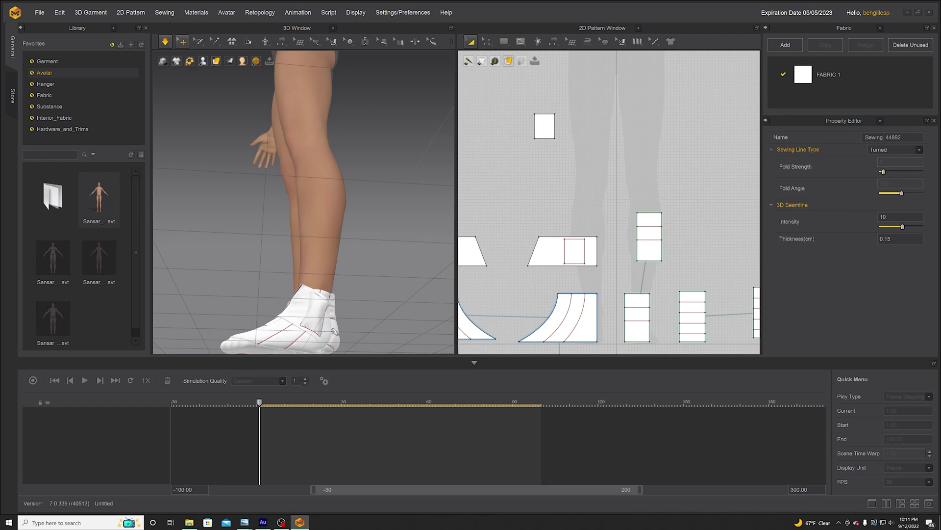
{"action": "right_click_drag", "start_coordinate": [331, 287], "coordinate": [330, 309]}
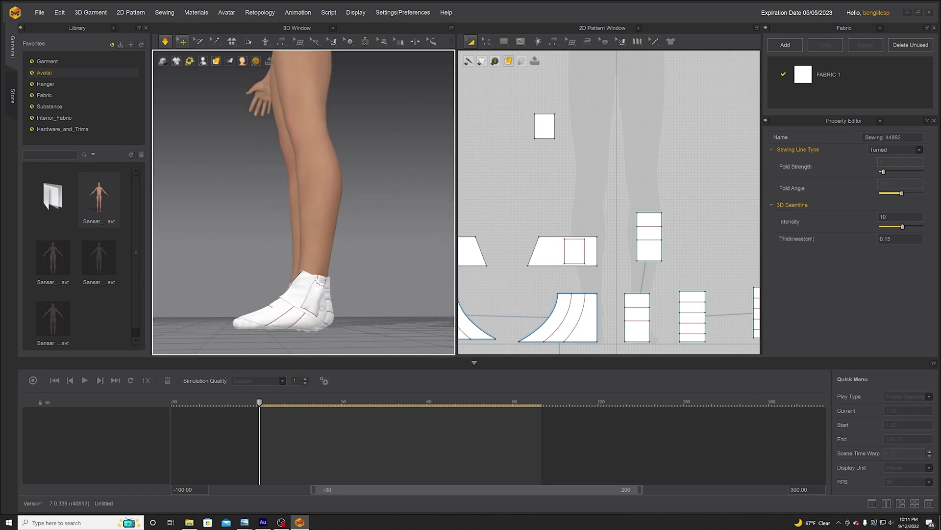
Step: Set the small rectangular piece's particle distance to 5 mm and weft shrinkage to 50%, and simulate the shoe
{"action": "left_click", "coordinate": [544, 126]}
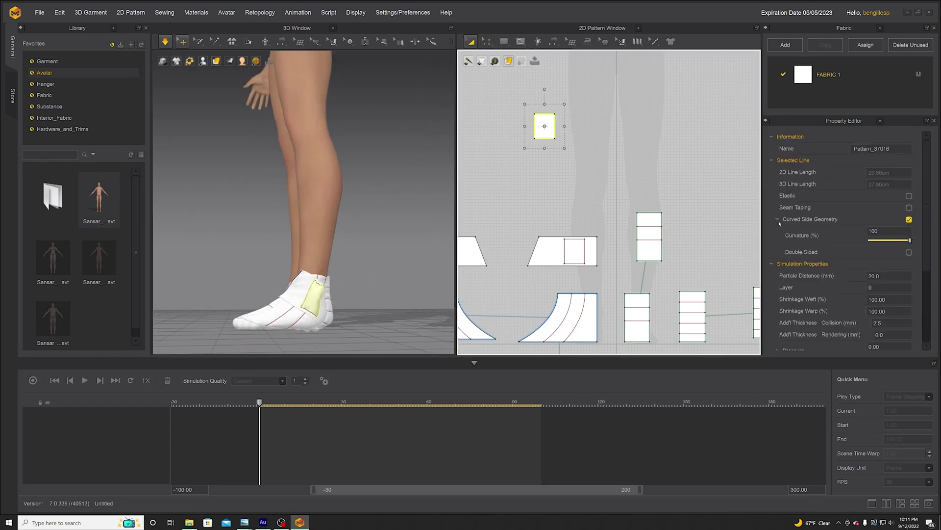
{"action": "left_click", "coordinate": [882, 277]}
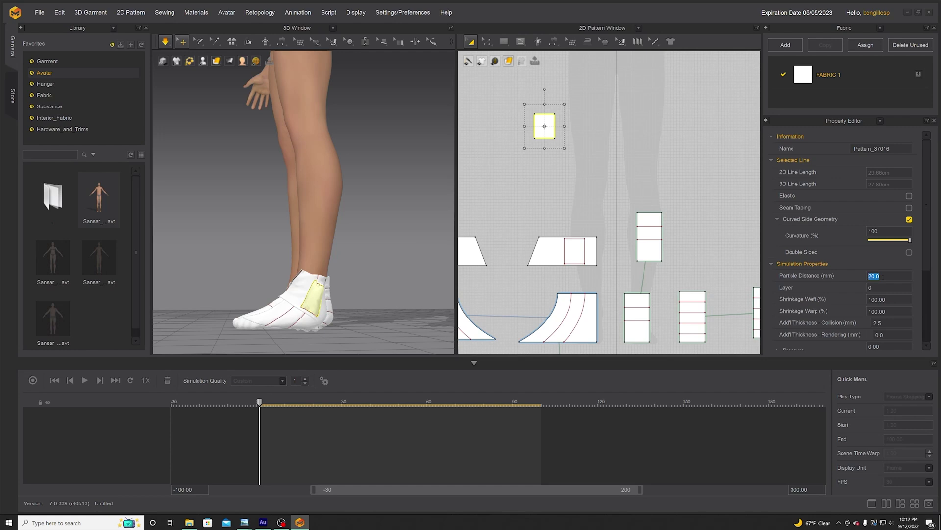
{"action": "key", "text": "Return"}
{"action": "left_click_drag", "start_coordinate": [898, 300], "coordinate": [846, 301]}
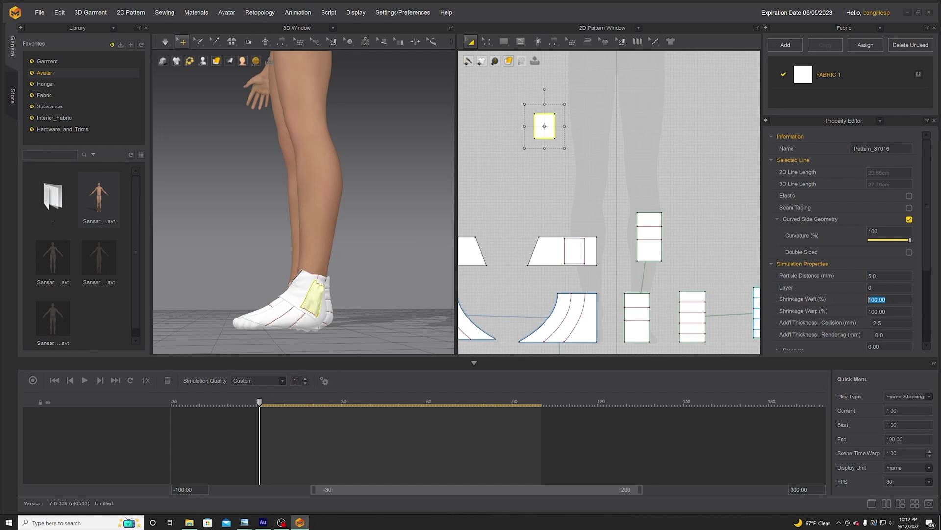
{"action": "type", "text": "50"}
{"action": "key", "text": "Return"}
{"action": "left_click", "coordinate": [165, 41]}
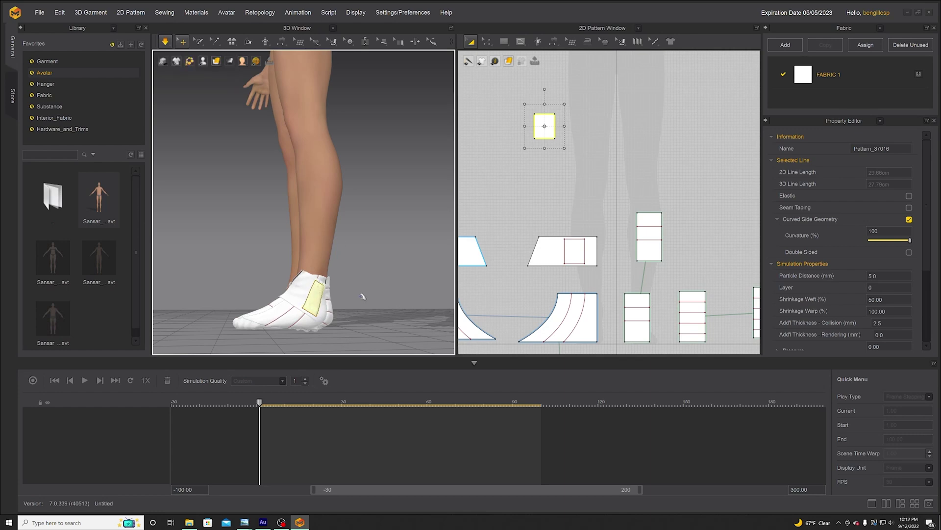
Step: Offset the small rectangular piece's upper edge as four internal lines spaced 1.50 cm apart
{"action": "left_click", "coordinate": [486, 206]}
{"action": "left_click", "coordinate": [504, 41]}
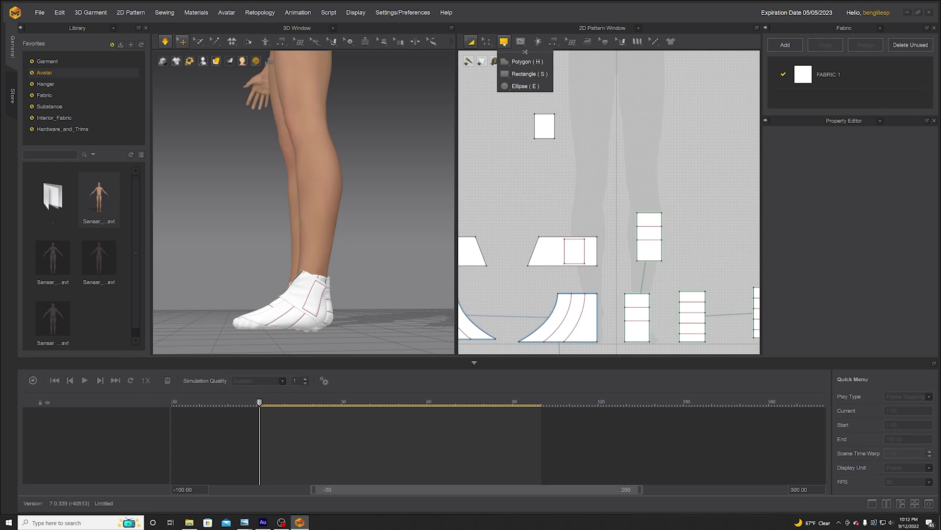
{"action": "left_click", "coordinate": [486, 41]}
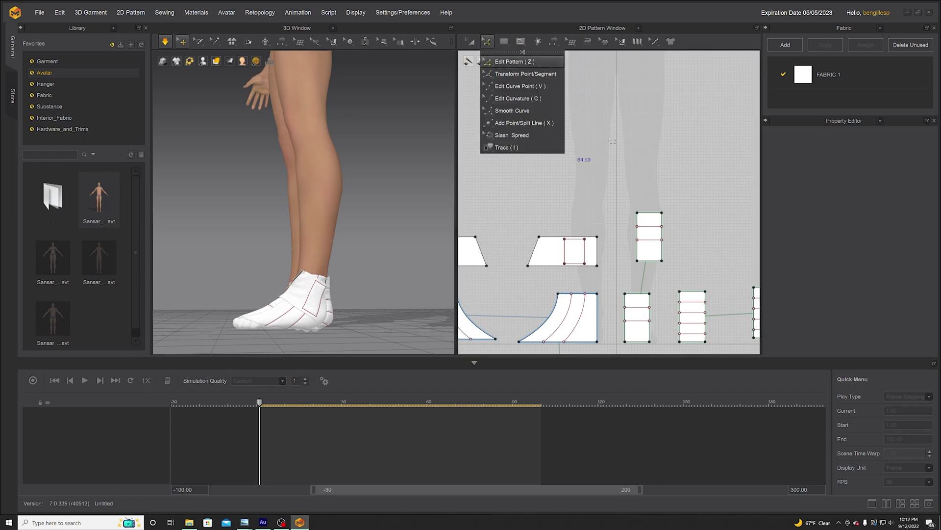
{"action": "left_click", "coordinate": [537, 121]}
{"action": "left_click", "coordinate": [544, 114]}
{"action": "right_click", "coordinate": [543, 115]}
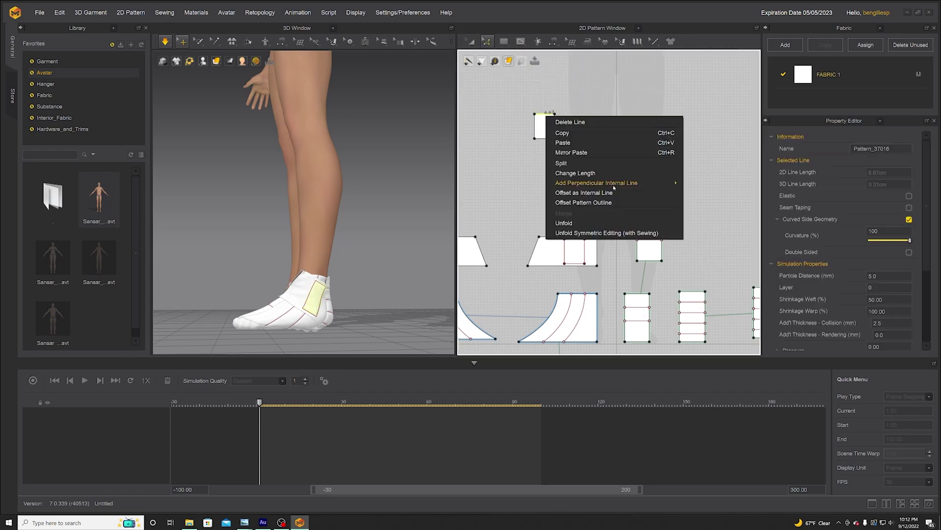
{"action": "left_click", "coordinate": [608, 192]}
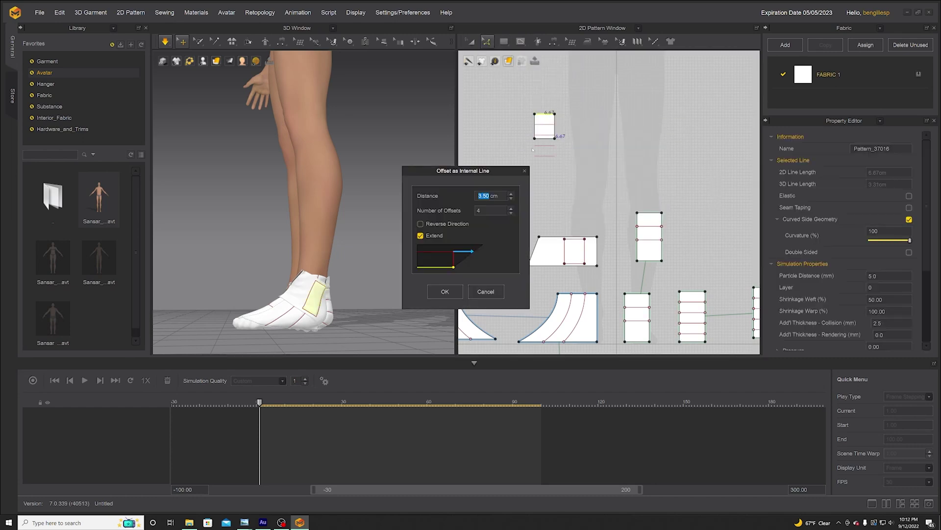
{"action": "left_click", "coordinate": [512, 199]}
{"action": "left_click", "coordinate": [511, 200]}
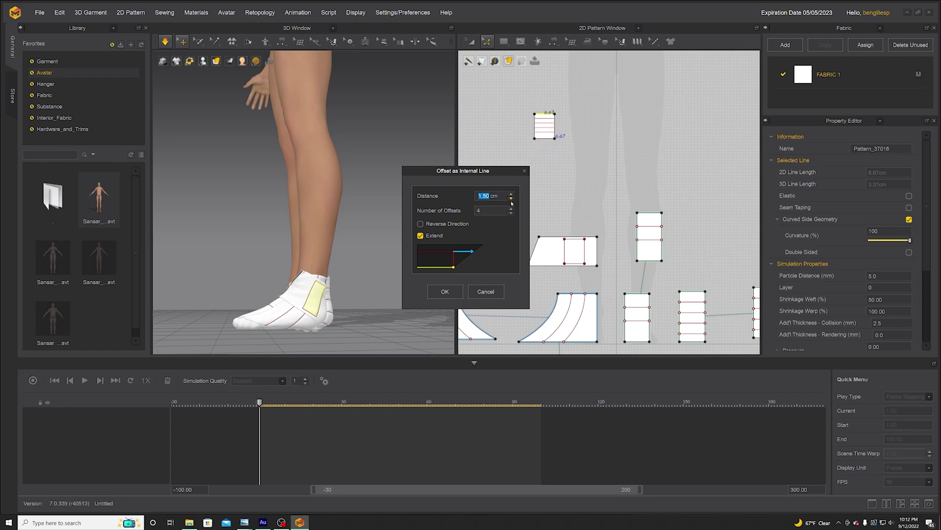
{"action": "left_click", "coordinate": [445, 291]}
Step: Create a layer clone over the lined rectangular piece and place it just below the original in the pattern layout
{"action": "left_click", "coordinate": [470, 41]}
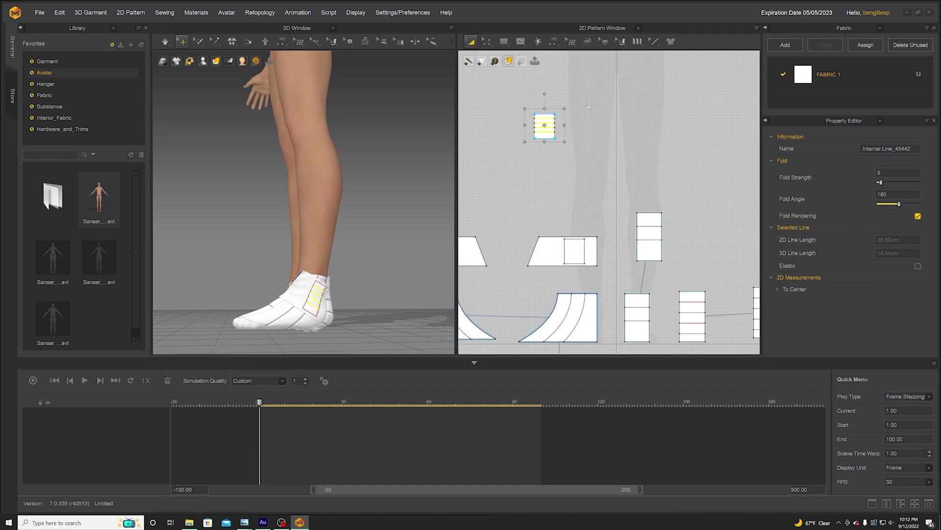
{"action": "left_click", "coordinate": [542, 138]}
{"action": "right_click", "coordinate": [544, 136]}
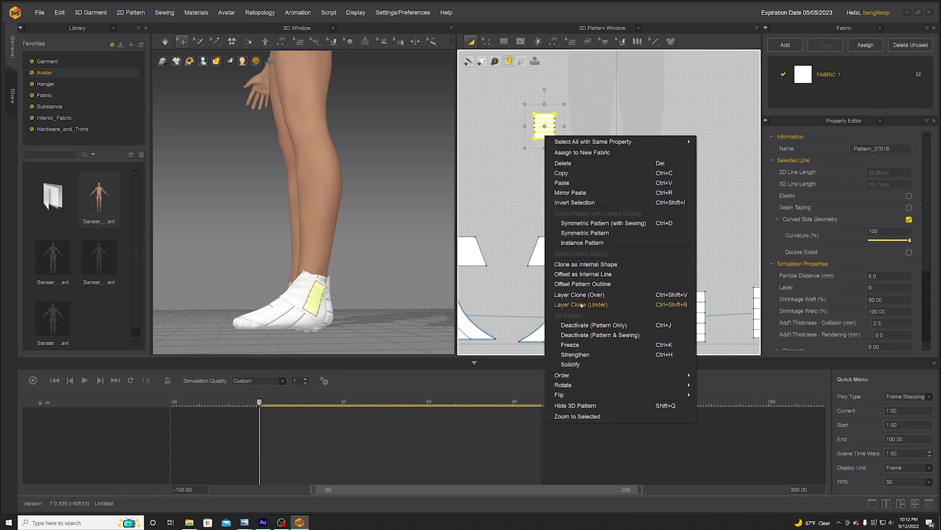
{"action": "left_click", "coordinate": [598, 294]}
{"action": "left_click", "coordinate": [565, 176]}
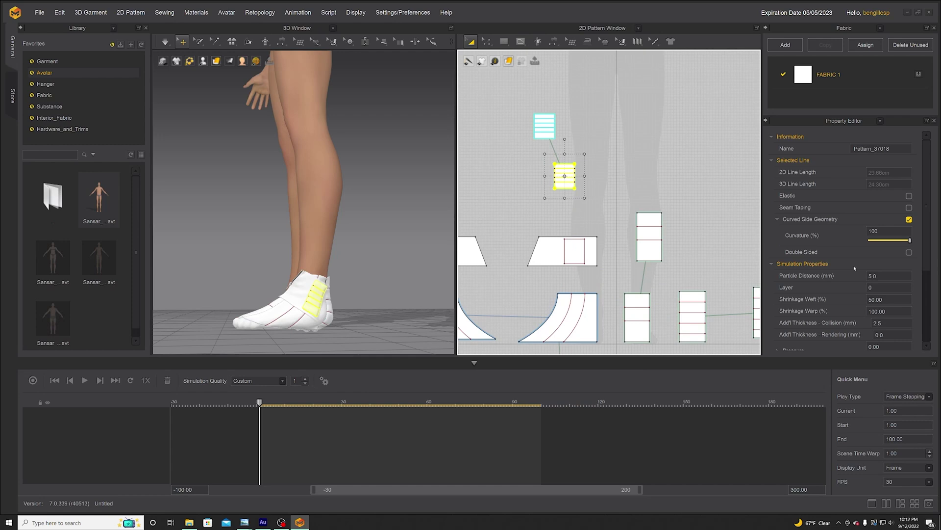
Step: Set the cloned rectangular piece's pressure to 60 and weft shrinkage to 70%, and simulate the shoe
{"action": "scroll", "coordinate": [896, 353], "scroll_direction": "down", "scroll_amount": 1}
{"action": "left_click", "coordinate": [877, 317]}
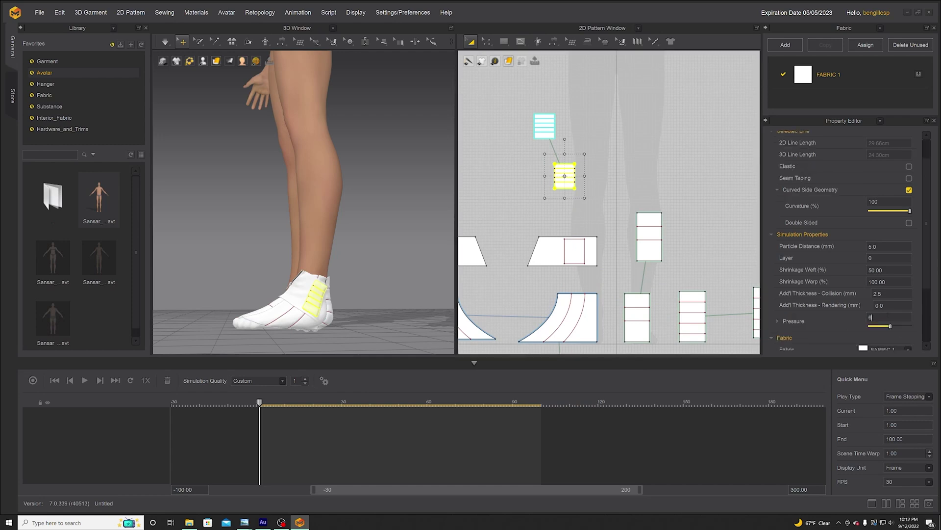
{"action": "type", "text": "60"}
{"action": "left_click", "coordinate": [895, 270]}
{"action": "type", "text": "70"}
{"action": "left_click", "coordinate": [600, 154]}
{"action": "left_click", "coordinate": [565, 176]}
{"action": "left_click", "coordinate": [166, 42]}
{"action": "left_click", "coordinate": [166, 42]}
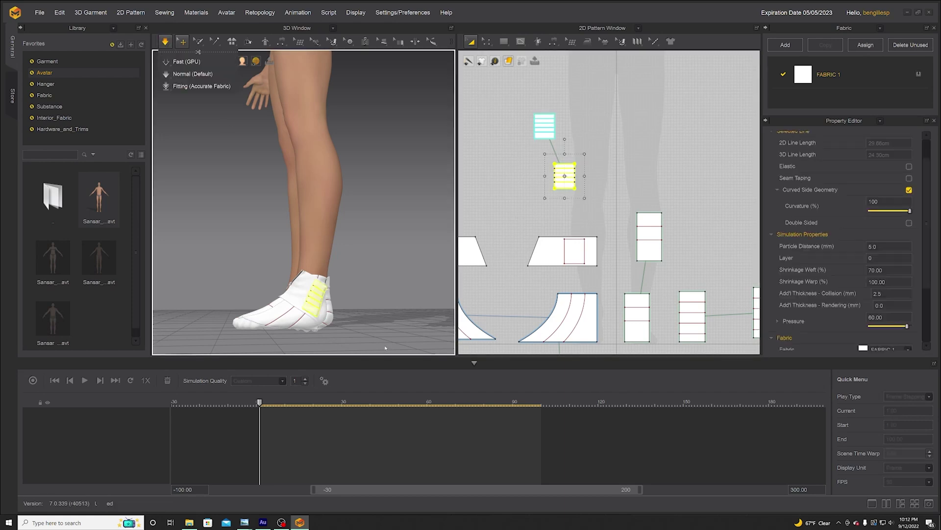
{"action": "right_click_drag", "start_coordinate": [310, 306], "coordinate": [332, 314]}
{"action": "middle_click_drag", "start_coordinate": [332, 314], "coordinate": [326, 289]}
{"action": "right_click_drag", "start_coordinate": [326, 290], "coordinate": [287, 278]}
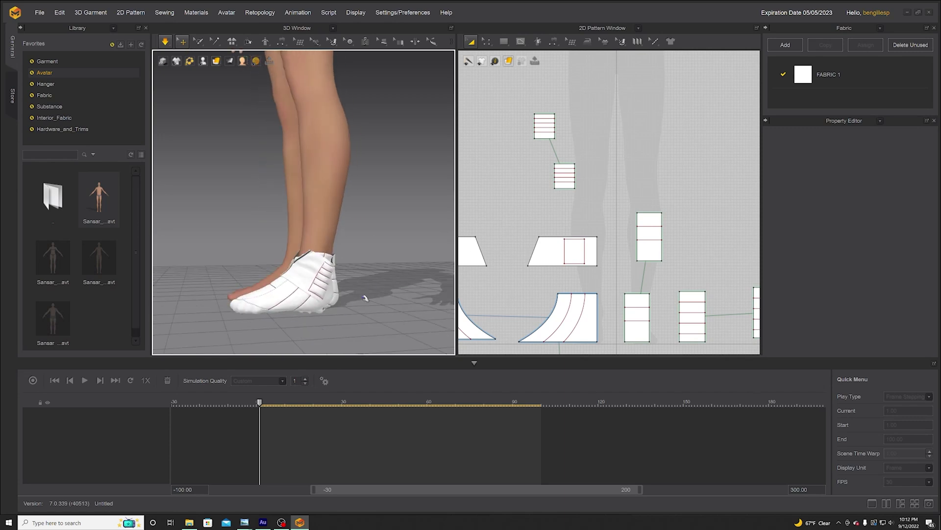
{"action": "right_click_drag", "start_coordinate": [375, 292], "coordinate": [334, 296]}
Step: Pull the padded ankle and heel pieces upward during the simulation to adjust how they sit on the foot
{"action": "left_click_drag", "start_coordinate": [325, 286], "coordinate": [372, 127]}
{"action": "mouse_move", "coordinate": [334, 281]}
{"action": "right_mouse_down"}
{"action": "mouse_move", "coordinate": [321, 273]}
{"action": "mouse_move", "coordinate": [327, 285]}
{"action": "right_mouse_up"}
{"action": "left_click_drag", "start_coordinate": [328, 283], "coordinate": [362, 188]}
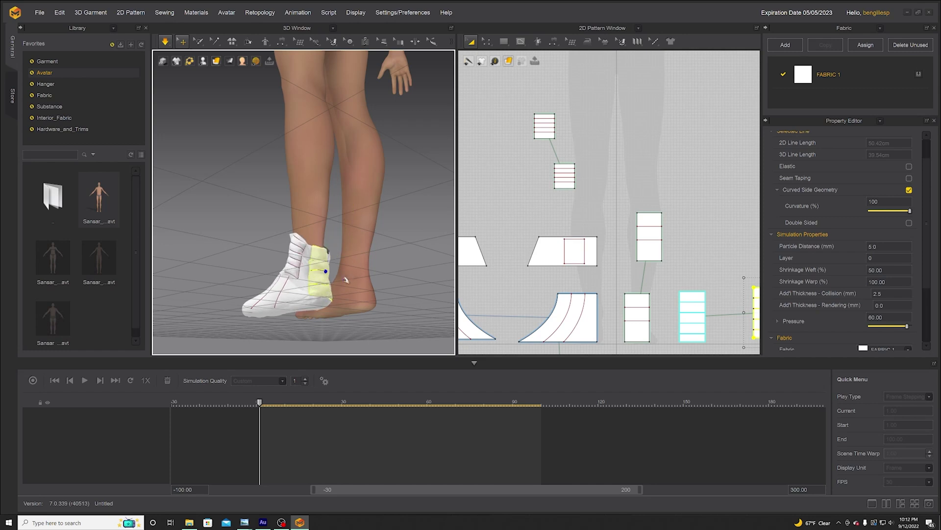
{"action": "right_click_drag", "start_coordinate": [329, 279], "coordinate": [383, 269]}
{"action": "left_click", "coordinate": [346, 250]}
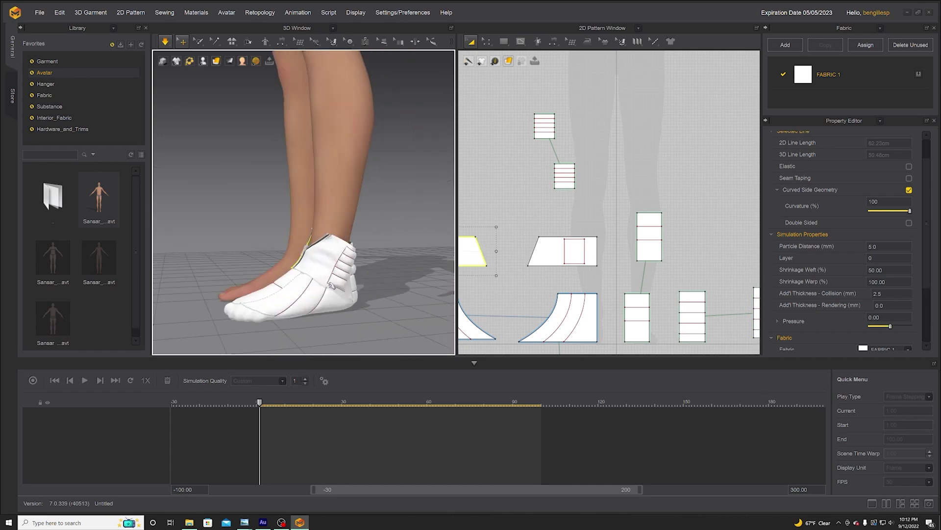
Step: Offset the slanted edge of the ankle panel holding the internal rectangle as 13 internal lines spaced 1.50 cm apart
{"action": "right_click_drag", "start_coordinate": [332, 286], "coordinate": [421, 243]}
{"action": "middle_click_drag", "start_coordinate": [549, 248], "coordinate": [634, 233]}
{"action": "left_click", "coordinate": [486, 42]}
{"action": "left_click", "coordinate": [505, 61]}
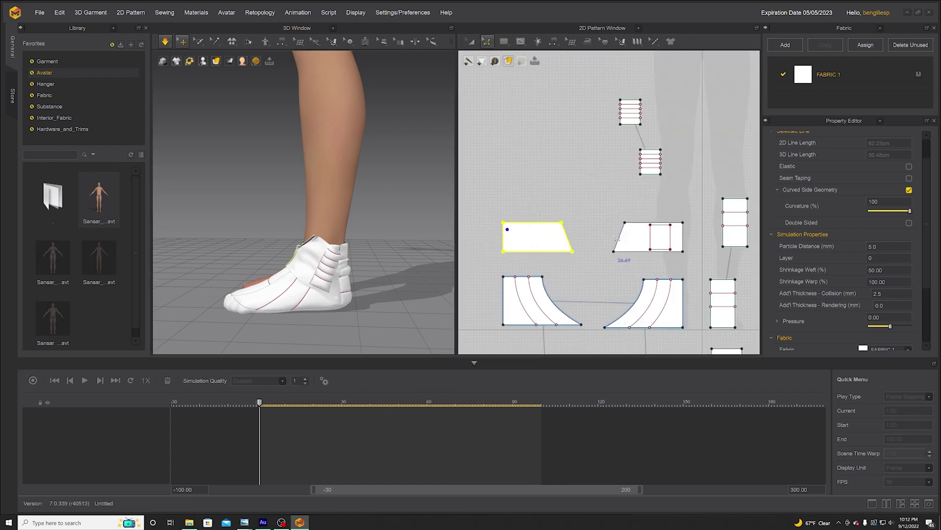
{"action": "left_click", "coordinate": [618, 237]}
{"action": "right_click", "coordinate": [619, 237]}
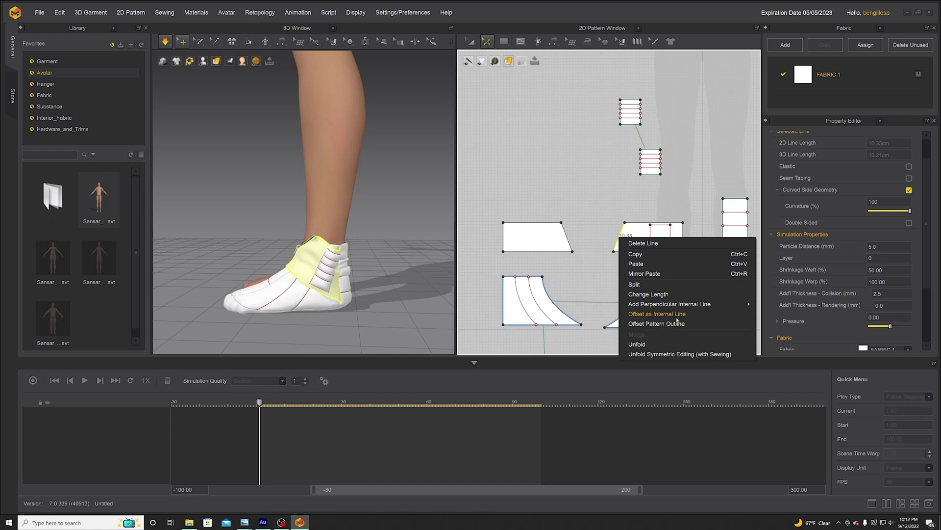
{"action": "left_click", "coordinate": [677, 317]}
{"action": "left_click", "coordinate": [511, 208]}
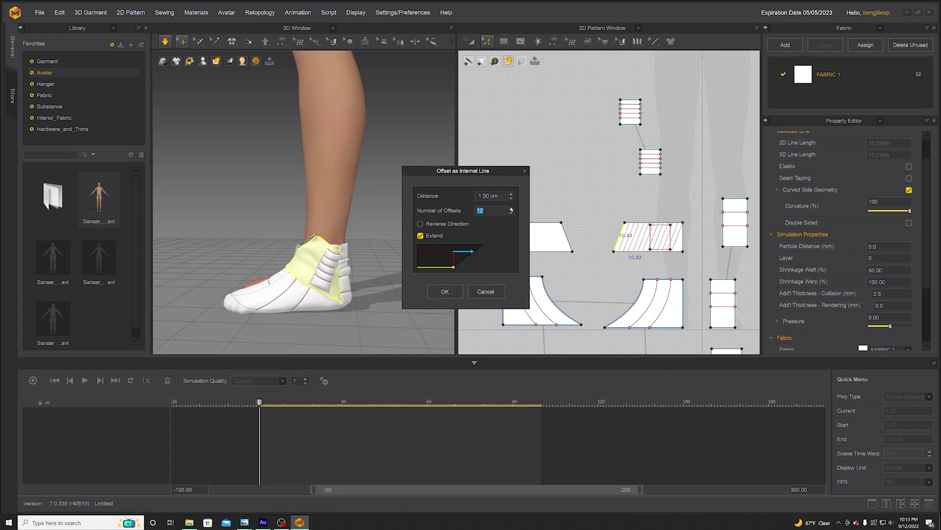
{"action": "left_click", "coordinate": [444, 292]}
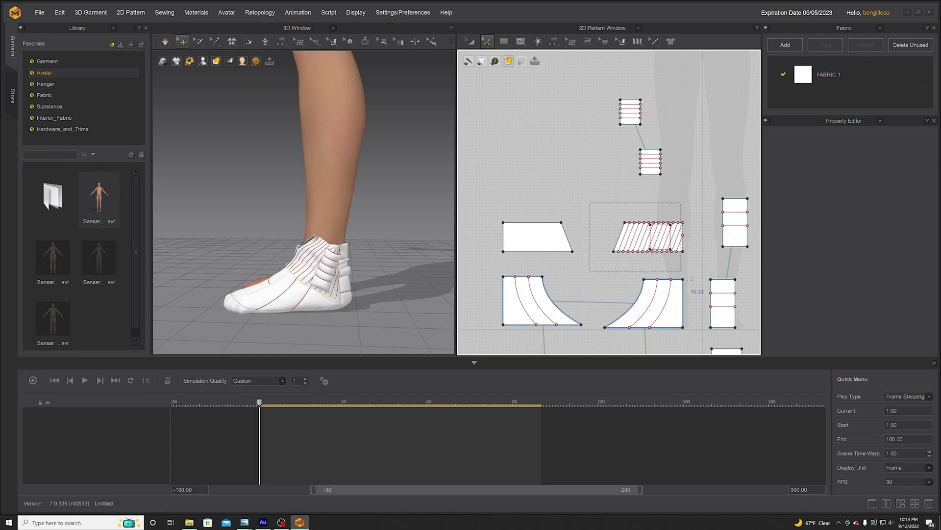
Step: Offset the slanted edge of the opposite ankle panel as 13 internal lines spaced 1.50 cm apart
{"action": "left_click", "coordinate": [573, 247]}
{"action": "right_click", "coordinate": [573, 247]}
{"action": "left_click", "coordinate": [608, 320]}
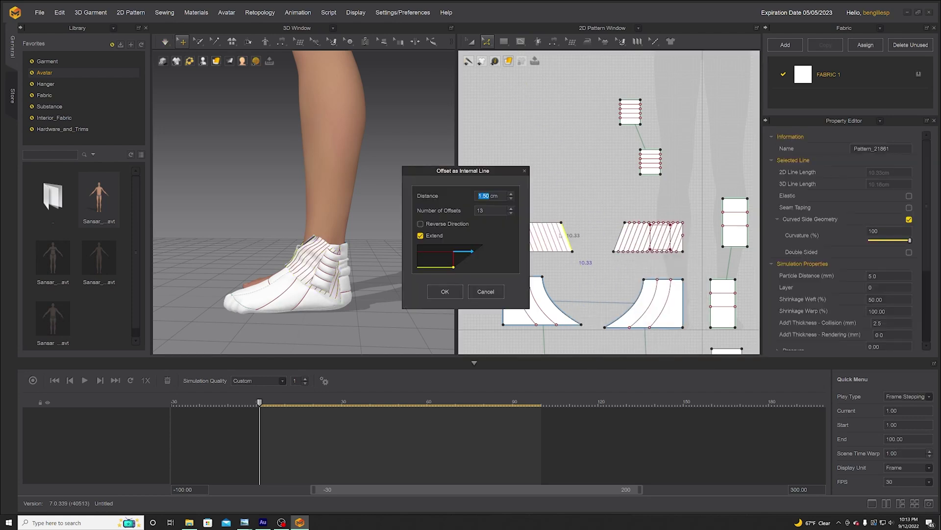
{"action": "left_click", "coordinate": [460, 295]}
Step: Create layer clones over both lined ankle panels and place them just above the originals in the pattern layout
{"action": "left_click", "coordinate": [471, 41]}
{"action": "left_click", "coordinate": [597, 278]}
{"action": "left_click_drag", "start_coordinate": [597, 277], "coordinate": [684, 273]}
{"action": "right_click", "coordinate": [629, 241]}
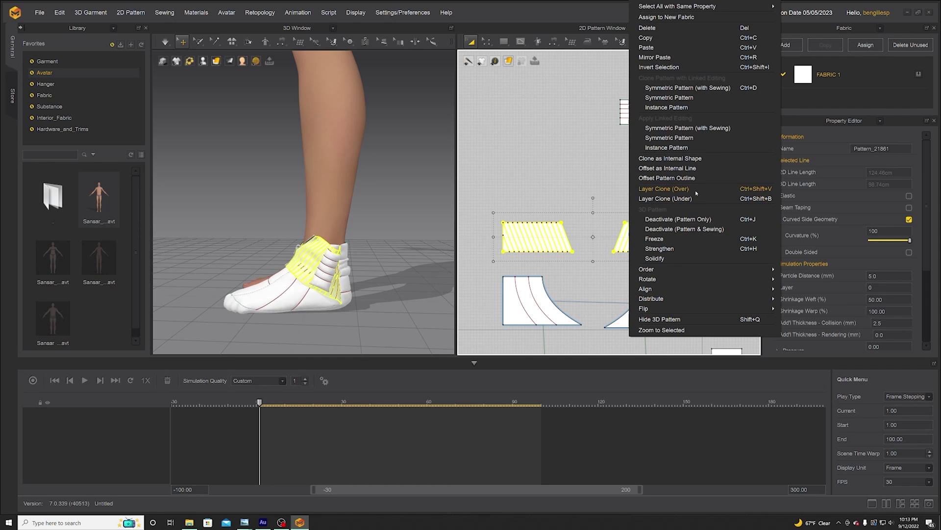
{"action": "left_click", "coordinate": [672, 188]}
{"action": "left_click", "coordinate": [581, 194]}
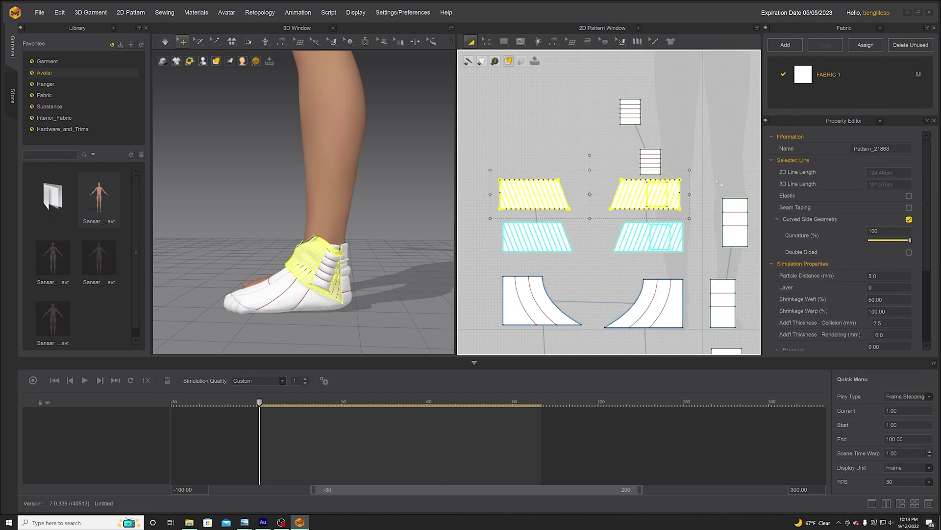
Step: Set the pressure to 60 on the cloned ankle panels and -60 on the originals, and start the simulation
{"action": "left_click", "coordinate": [867, 346]}
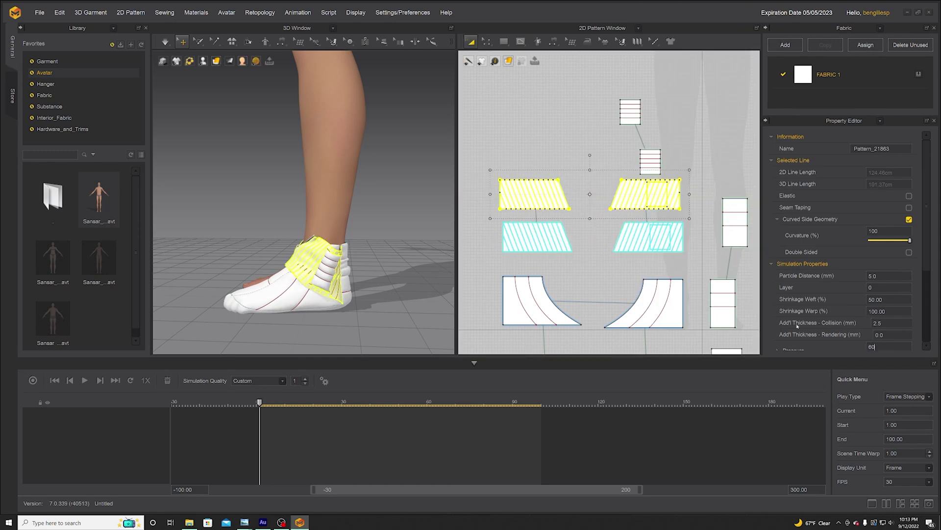
{"action": "left_click_drag", "start_coordinate": [697, 261], "coordinate": [491, 216]}
{"action": "left_click", "coordinate": [869, 346]}
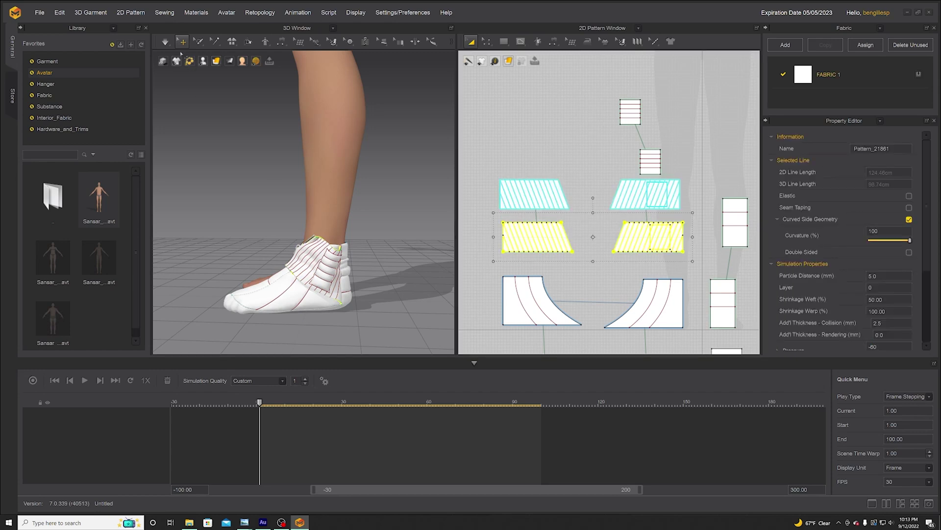
{"action": "left_click", "coordinate": [167, 43]}
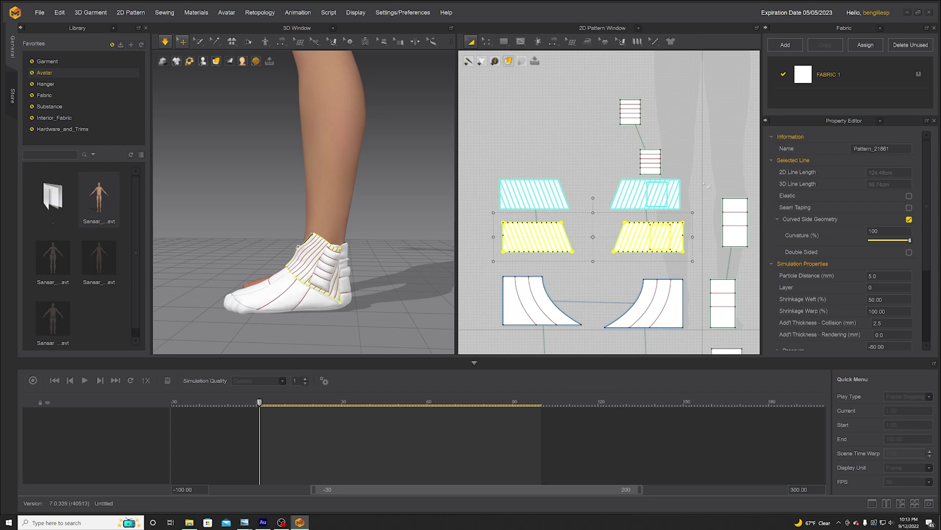
Step: Set both cloned ankle panels to layer 0 with a weft shrinkage of 80% while the simulation runs
{"action": "left_click_drag", "start_coordinate": [683, 137], "coordinate": [496, 219]}
{"action": "left_click", "coordinate": [639, 178]}
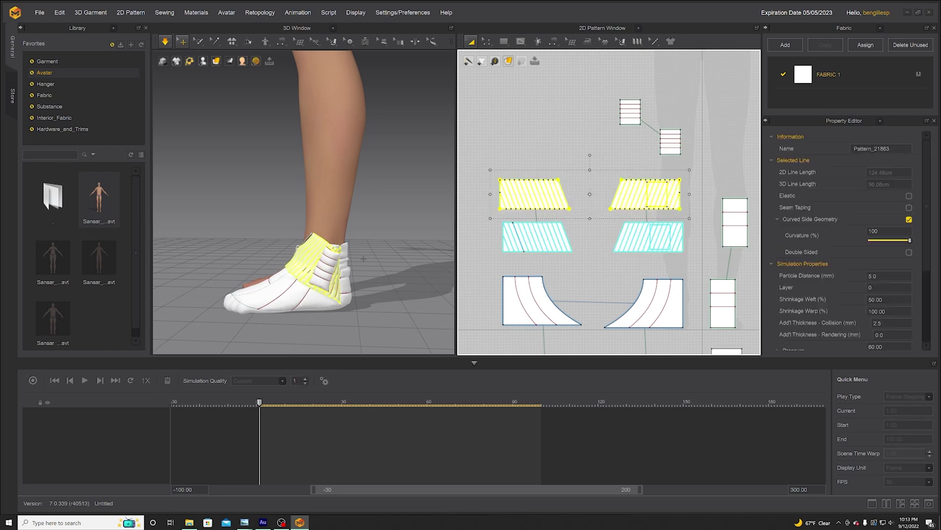
{"action": "left_click", "coordinate": [892, 299]}
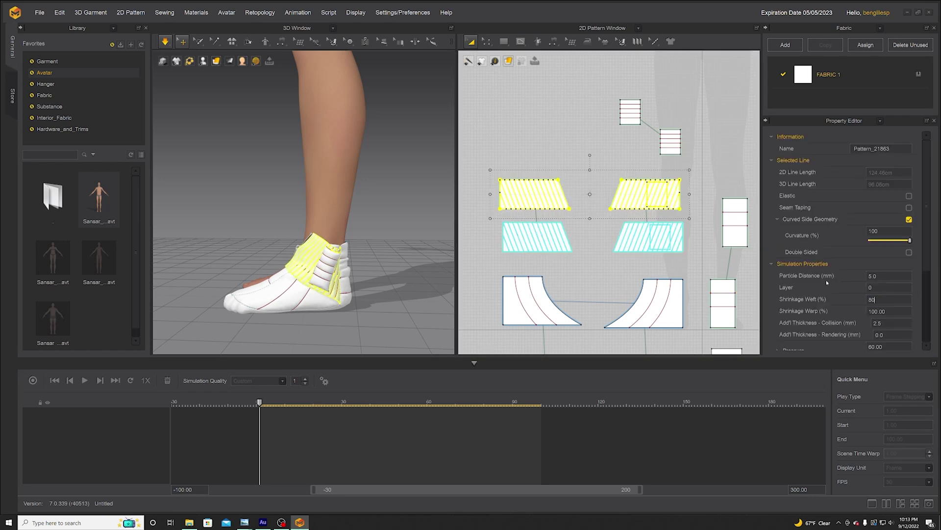
{"action": "left_click", "coordinate": [572, 151]}
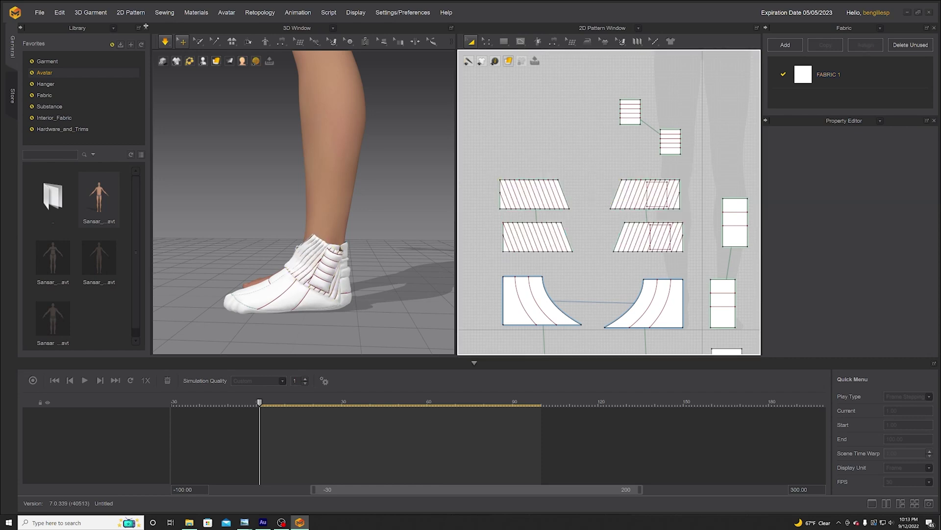
Step: Examine the simulated ribbed ankle panels on the foot from the front and the side
{"action": "left_click", "coordinate": [306, 268]}
{"action": "right_click_drag", "start_coordinate": [306, 267], "coordinate": [283, 260]}
{"action": "left_click", "coordinate": [390, 228]}
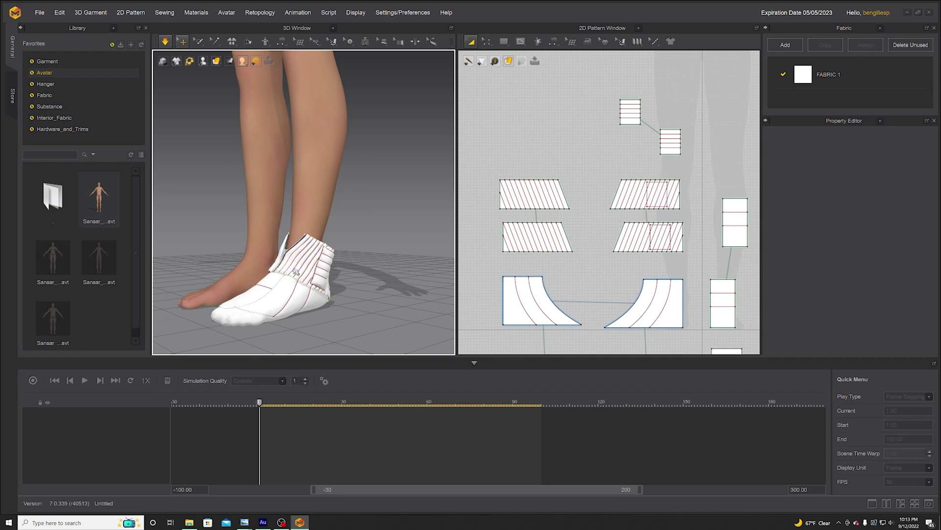
{"action": "left_click", "coordinate": [636, 178]}
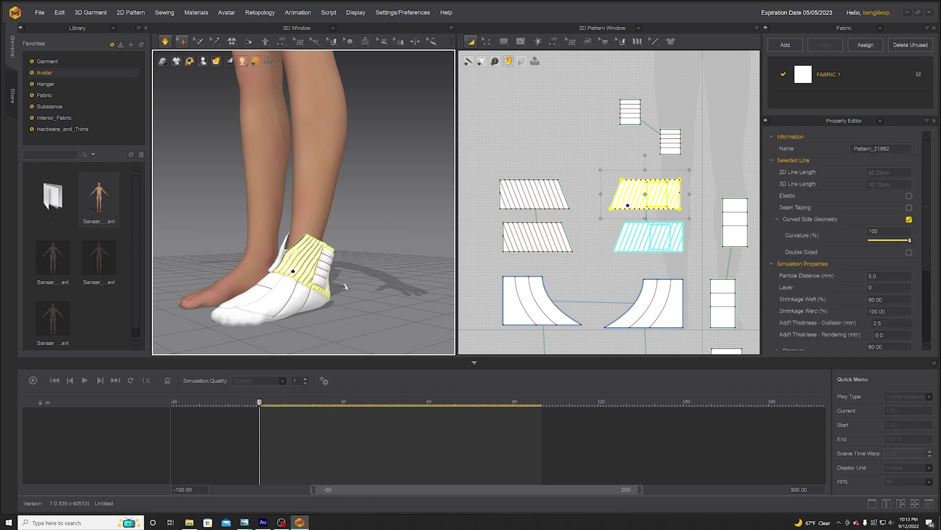
{"action": "left_click", "coordinate": [366, 292]}
{"action": "right_click_drag", "start_coordinate": [366, 292], "coordinate": [301, 282]}
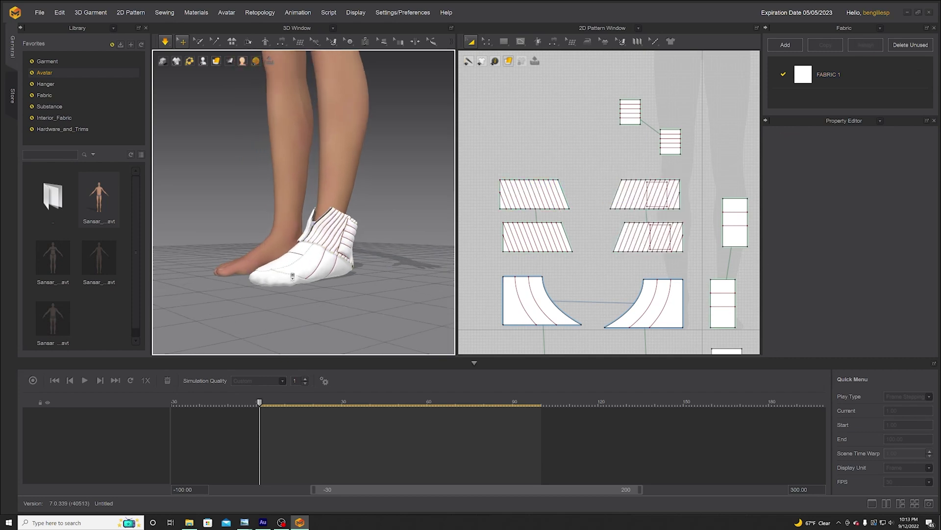
{"action": "middle_click_drag", "start_coordinate": [309, 273], "coordinate": [316, 263]}
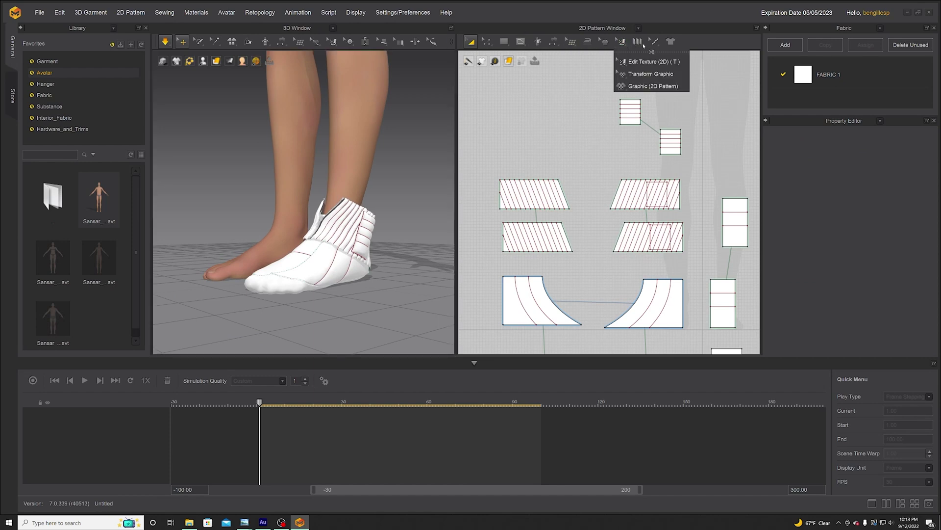
Step: Add a free topstitch along the curved inner edge of the upper pair of curved shoe panels
{"action": "mouse_move", "coordinate": [355, 43]}
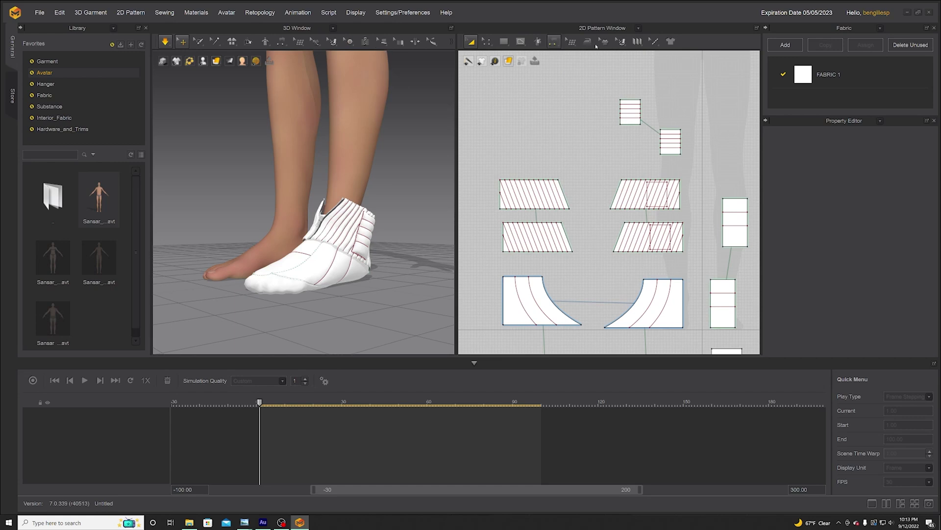
{"action": "mouse_move", "coordinate": [623, 42]}
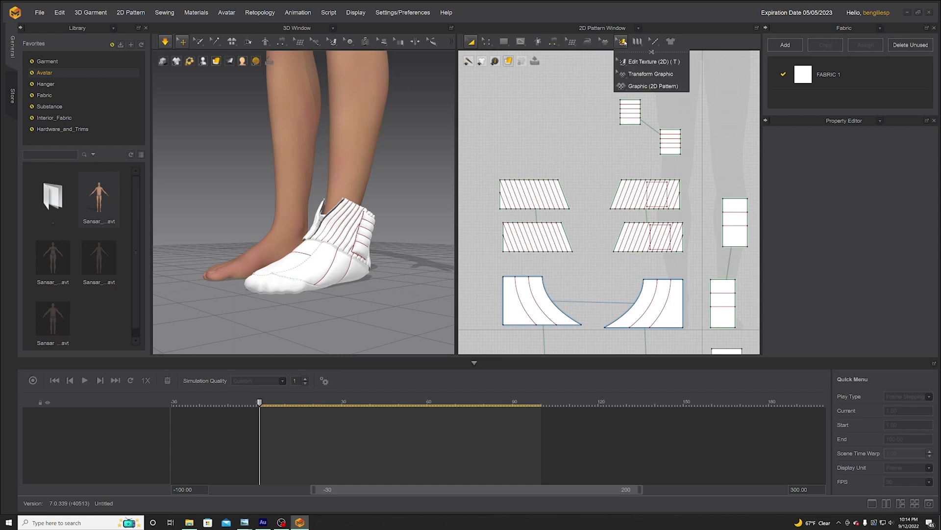
{"action": "mouse_move", "coordinate": [654, 42]}
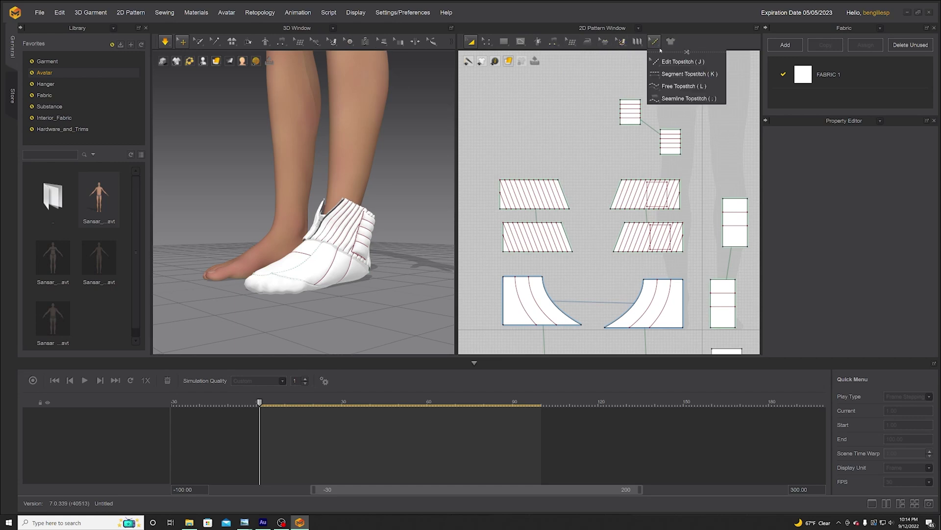
{"action": "left_click", "coordinate": [676, 87]}
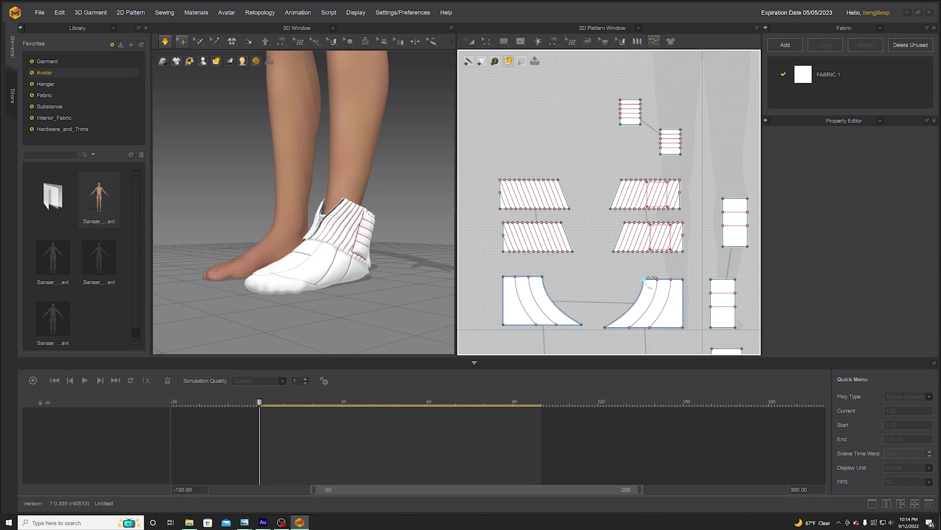
{"action": "left_click", "coordinate": [643, 279]}
{"action": "left_click", "coordinate": [605, 327]}
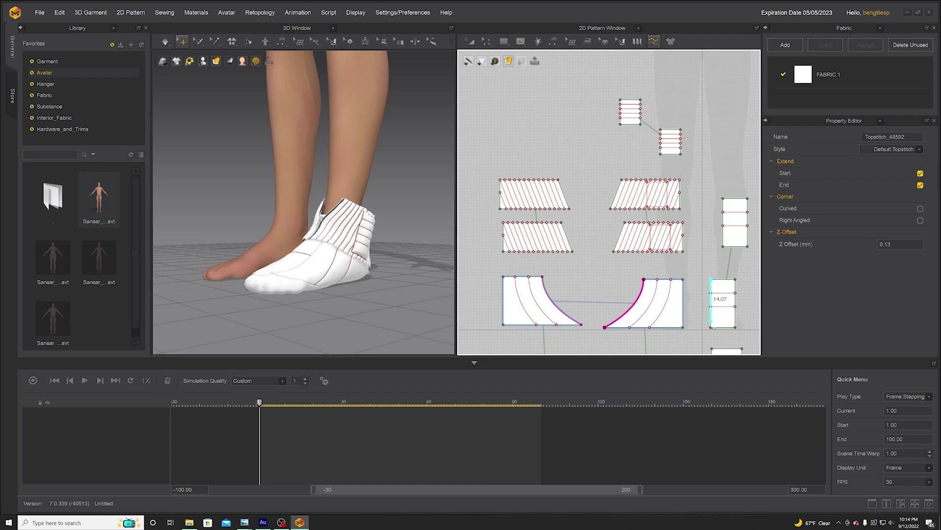
Step: Topstitch the long side edges of the two linked rectangular pieces that each hold two internal lines
{"action": "left_click", "coordinate": [712, 326]}
{"action": "left_click", "coordinate": [736, 307]}
{"action": "left_click", "coordinate": [723, 240]}
{"action": "left_click", "coordinate": [748, 226]}
{"action": "middle_click_drag", "start_coordinate": [748, 225], "coordinate": [602, 195]}
{"action": "scroll", "coordinate": [618, 142], "scroll_direction": "down", "scroll_amount": 2}
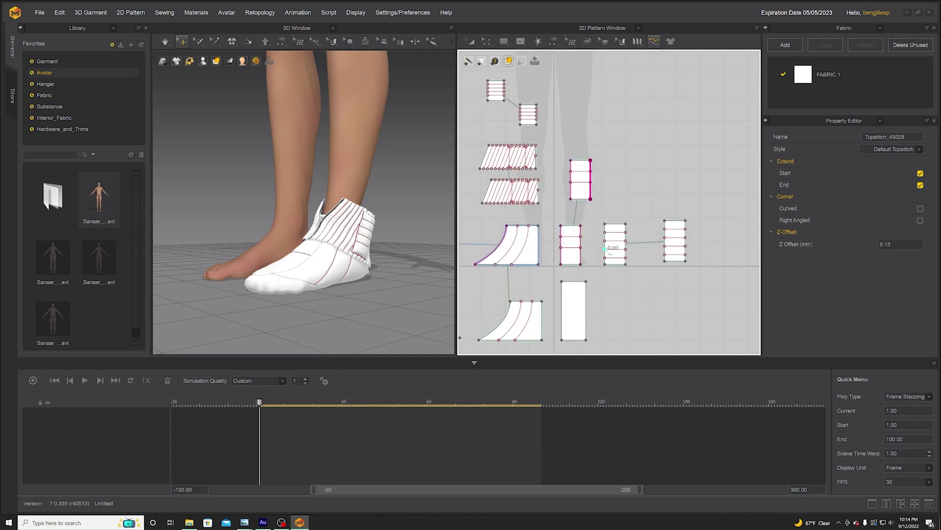
Step: Topstitch the curved inner edges of both lower curved shoe panels
{"action": "scroll", "coordinate": [309, 288], "scroll_direction": "up", "scroll_amount": 5}
{"action": "scroll", "coordinate": [311, 290], "scroll_direction": "down", "scroll_amount": 5}
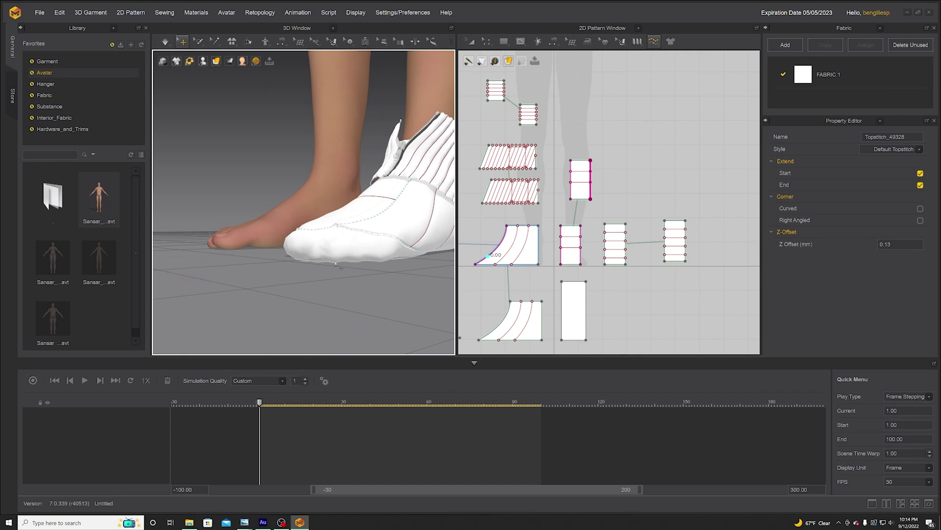
{"action": "scroll", "coordinate": [298, 195], "scroll_direction": "up", "scroll_amount": 5}
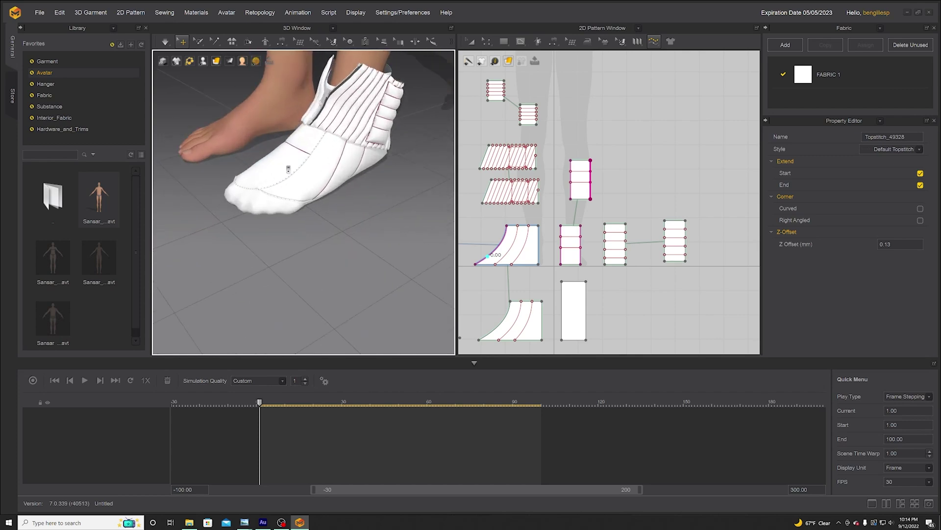
{"action": "middle_click_drag", "start_coordinate": [317, 256], "coordinate": [393, 190]}
{"action": "middle_click_drag", "start_coordinate": [508, 283], "coordinate": [618, 247]}
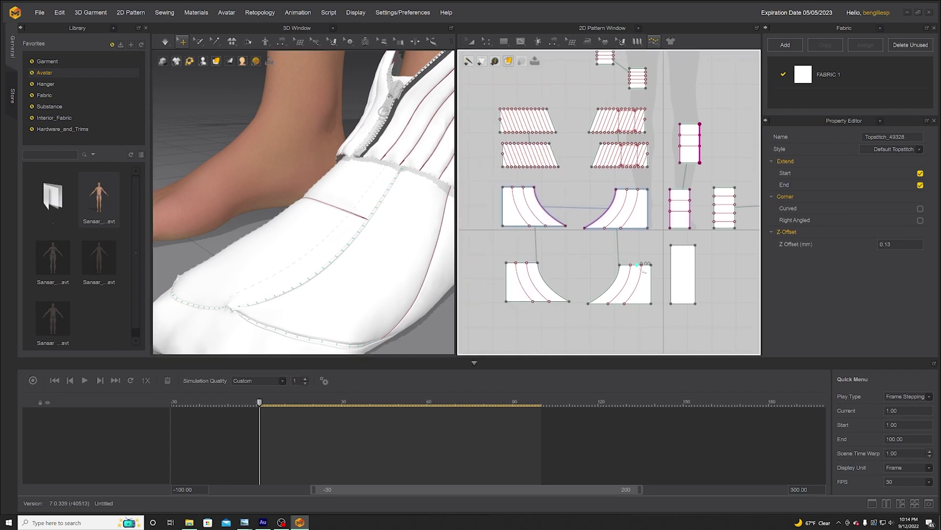
{"action": "left_click", "coordinate": [619, 265]}
{"action": "left_click", "coordinate": [588, 303]}
{"action": "left_click", "coordinate": [553, 284]}
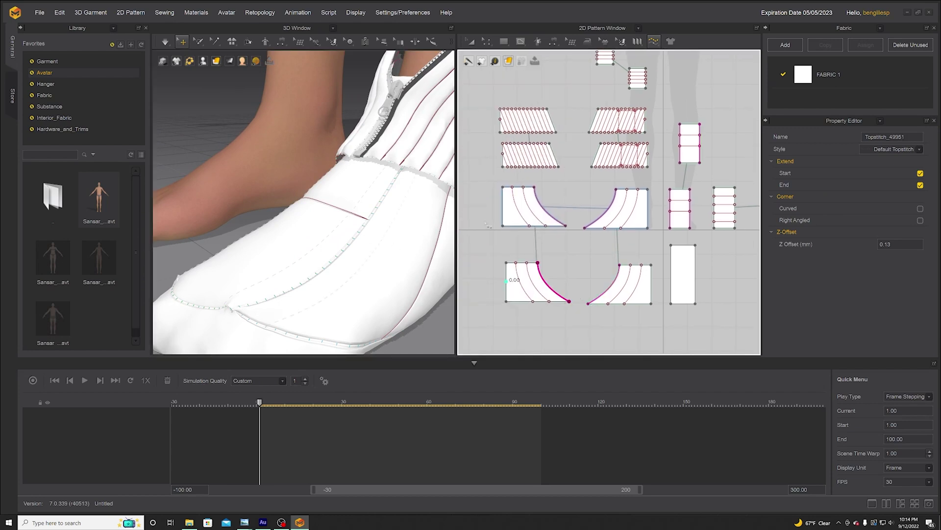
Step: Change the default topstitch style to the Overlock shape with an offset of 0.60 cm
{"action": "left_click", "coordinate": [880, 28]}
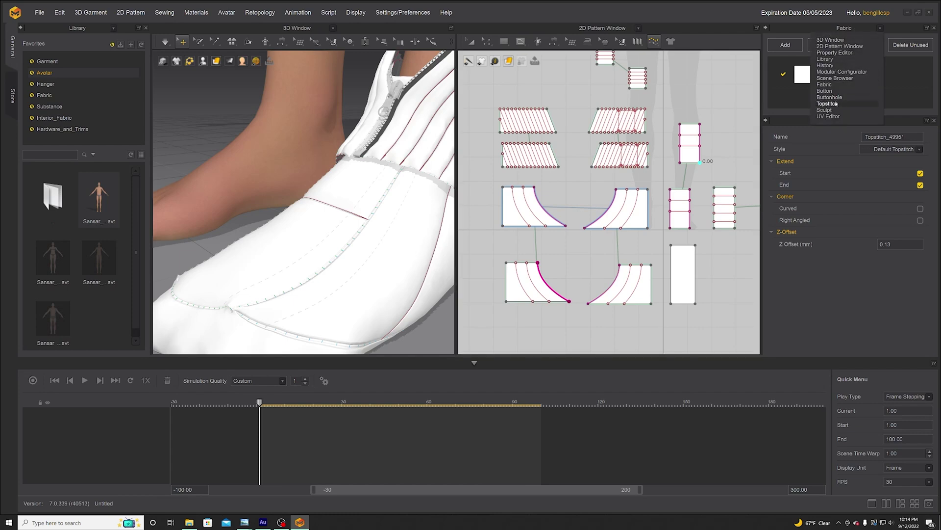
{"action": "left_click", "coordinate": [834, 104]}
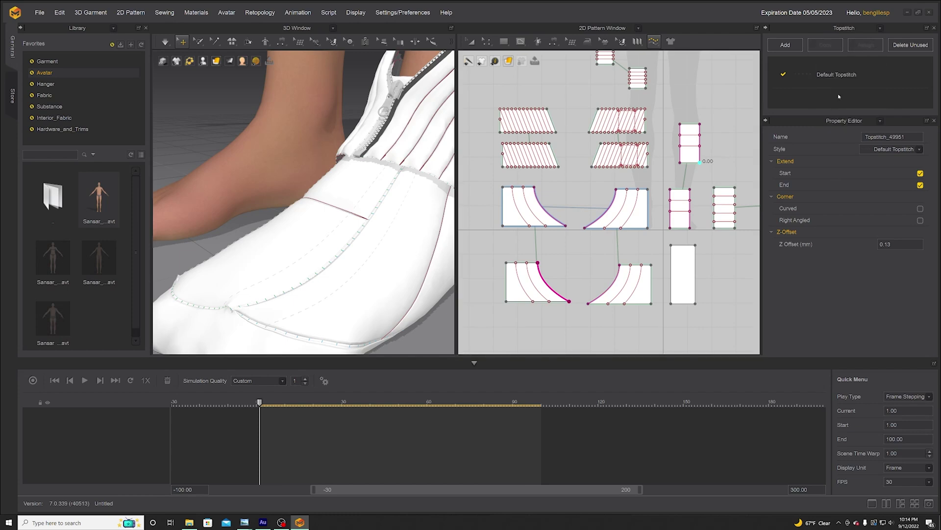
{"action": "left_click", "coordinate": [919, 149]}
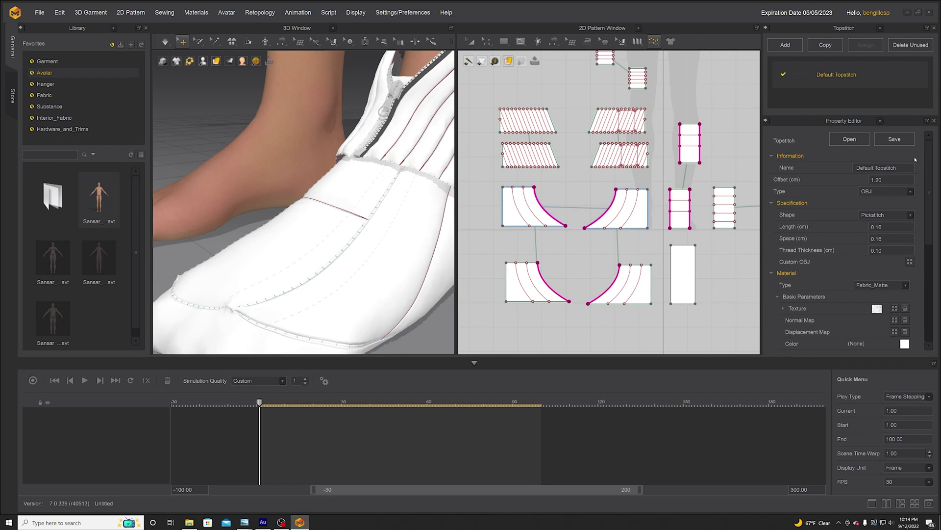
{"action": "left_click", "coordinate": [910, 216]}
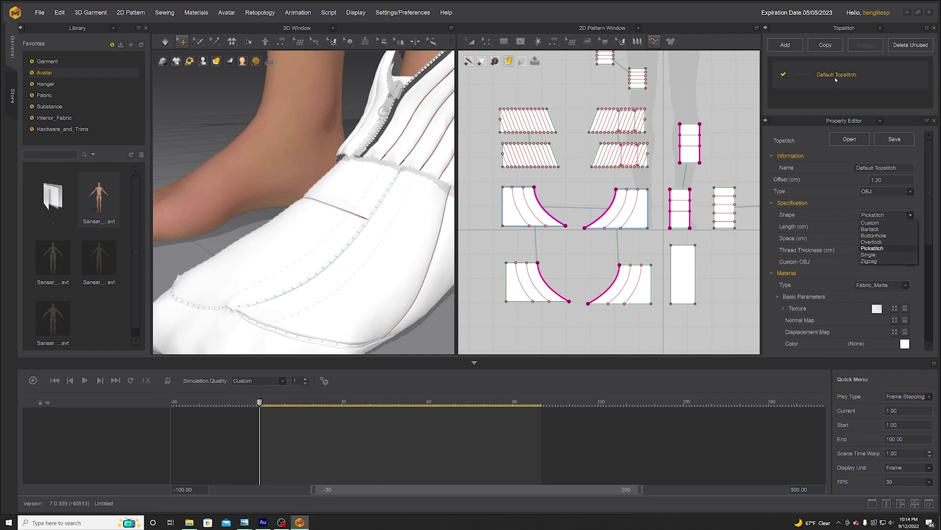
{"action": "left_click", "coordinate": [880, 242]}
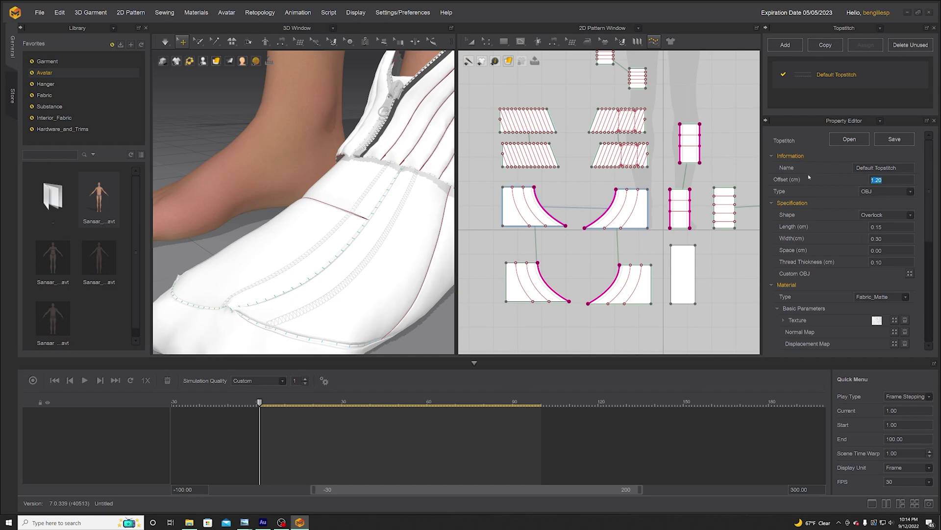
{"action": "key", "text": "Return"}
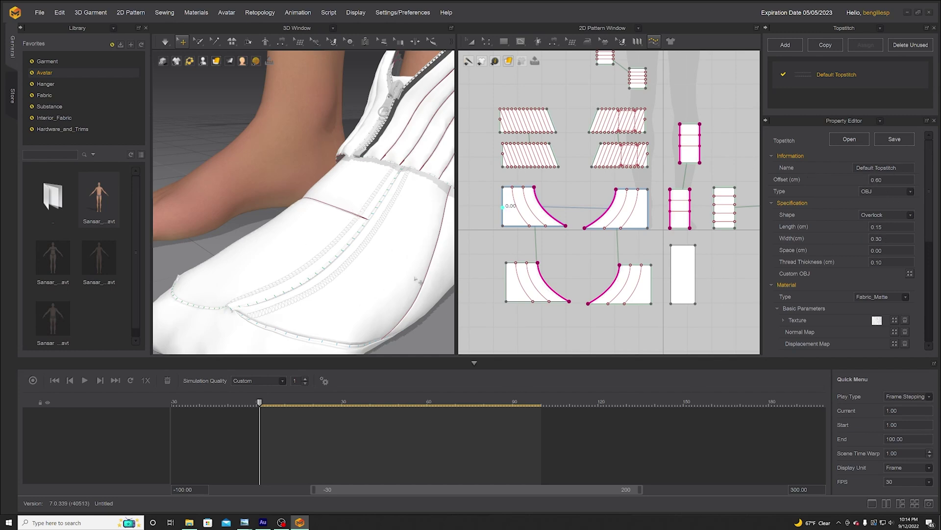
Step: Add topstitching along the remaining outline edges of both lower curved shoe panels
{"action": "middle_click_drag", "start_coordinate": [317, 300], "coordinate": [330, 246]}
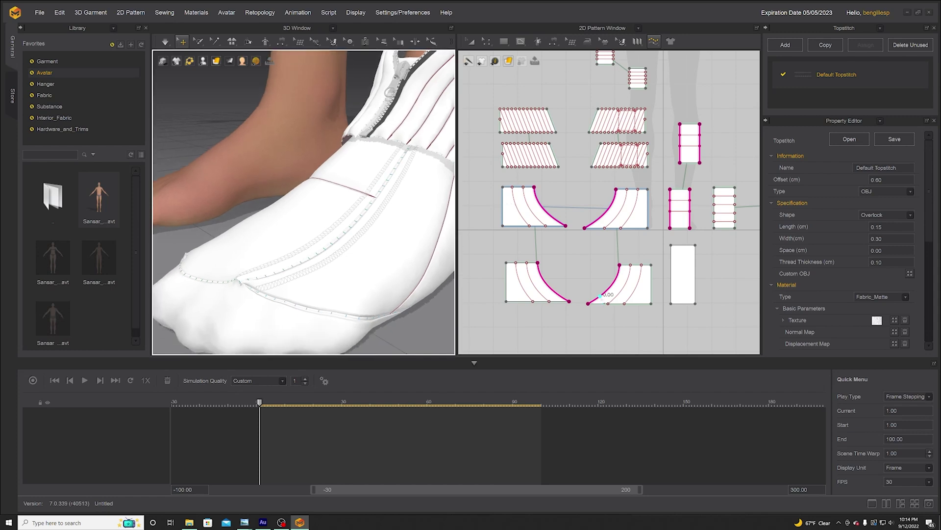
{"action": "right_click_drag", "start_coordinate": [327, 288], "coordinate": [332, 288]}
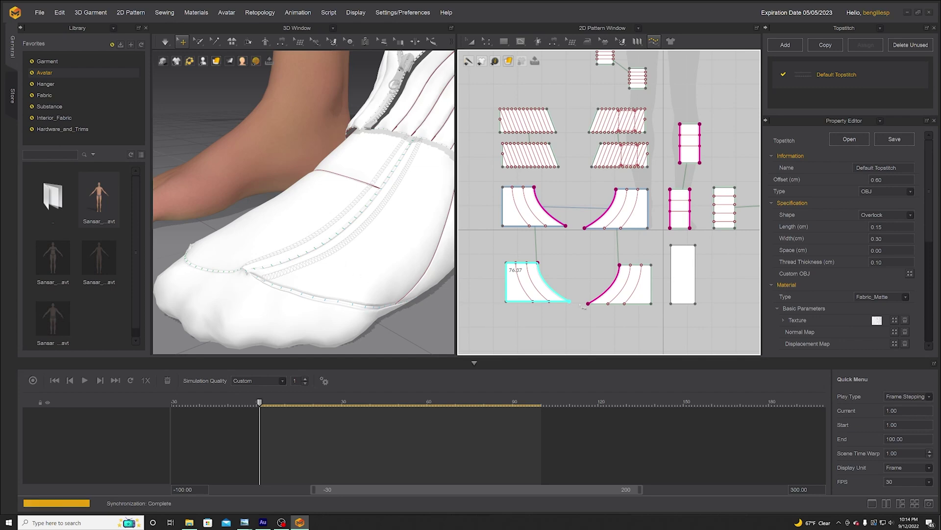
{"action": "left_click", "coordinate": [566, 313]}
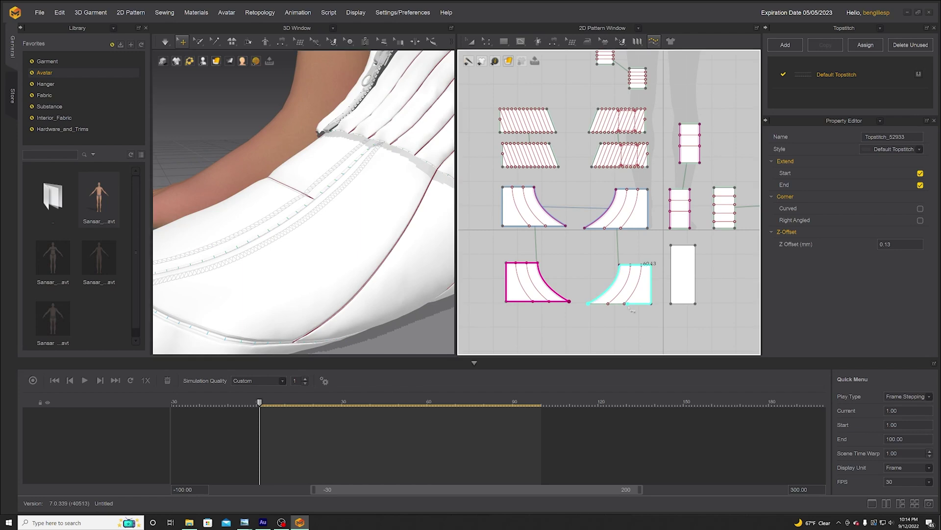
{"action": "left_click", "coordinate": [595, 304]}
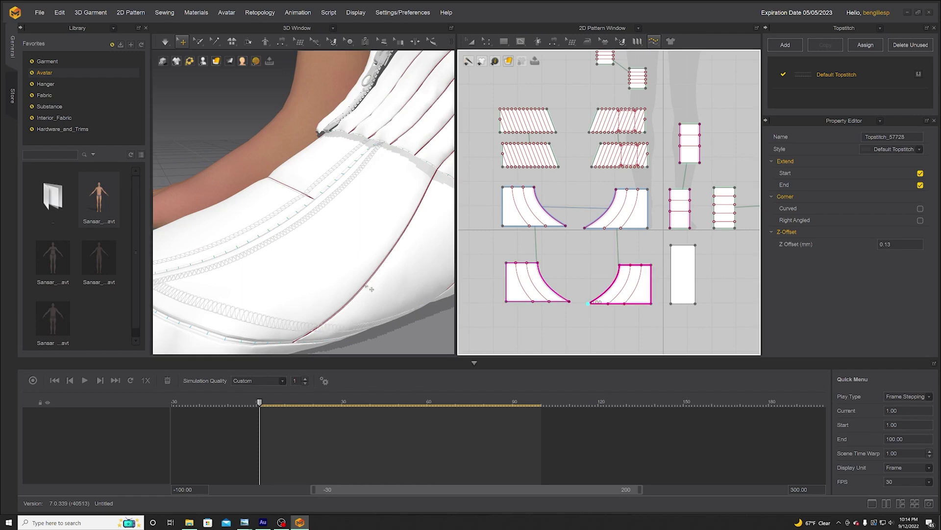
{"action": "scroll", "coordinate": [367, 285], "scroll_direction": "down", "scroll_amount": 4}
{"action": "scroll", "coordinate": [329, 252], "scroll_direction": "up", "scroll_amount": 3}
{"action": "scroll", "coordinate": [324, 247], "scroll_direction": "down", "scroll_amount": 7}
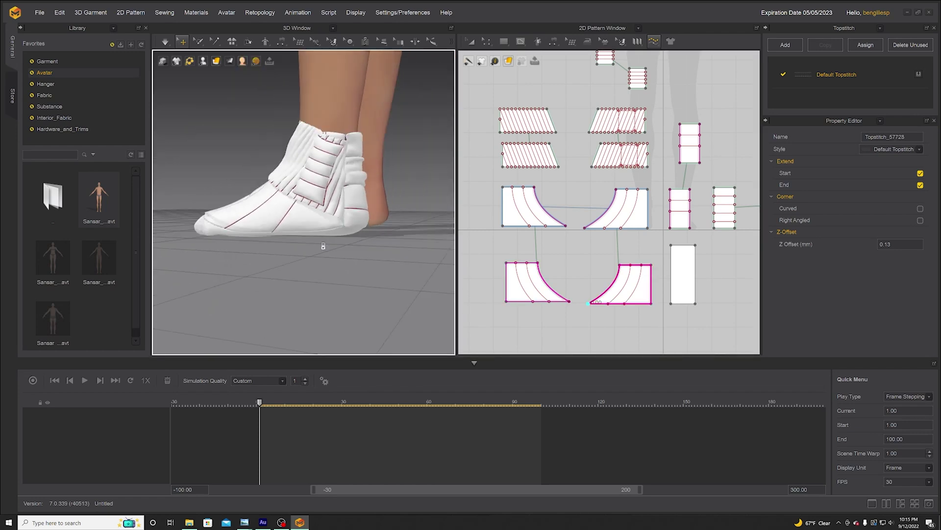
{"action": "mouse_move", "coordinate": [324, 248]}
{"action": "right_mouse_down"}
{"action": "mouse_move", "coordinate": [348, 234]}
{"action": "mouse_move", "coordinate": [305, 247]}
{"action": "right_mouse_up"}
{"action": "left_click", "coordinate": [470, 41]}
{"action": "left_click", "coordinate": [733, 308]}
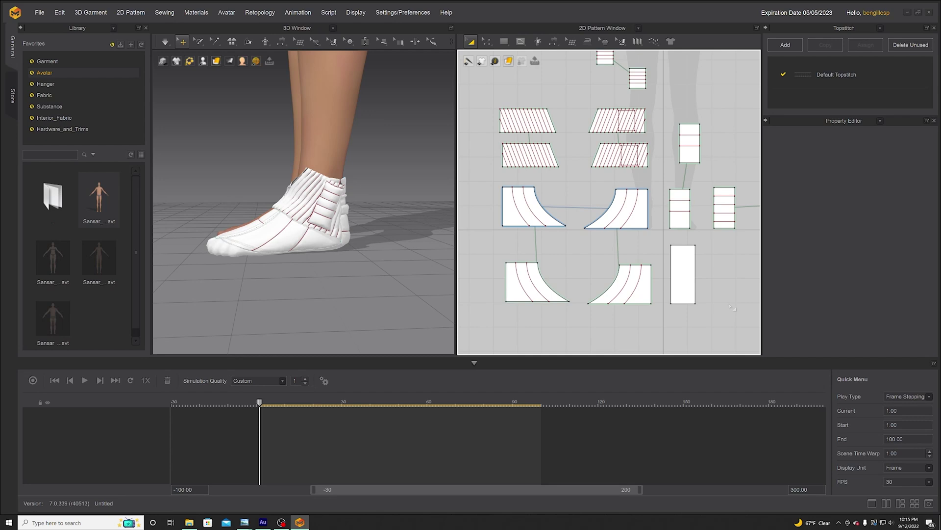
Step: Add nine evenly spaced internal lines across the plain rectangular sole piece by offsetting its upper short edge, with the lines extended
{"action": "mouse_move", "coordinate": [289, 215]}
{"action": "right_mouse_down"}
{"action": "mouse_move", "coordinate": [246, 221]}
{"action": "mouse_move", "coordinate": [287, 229]}
{"action": "right_mouse_up"}
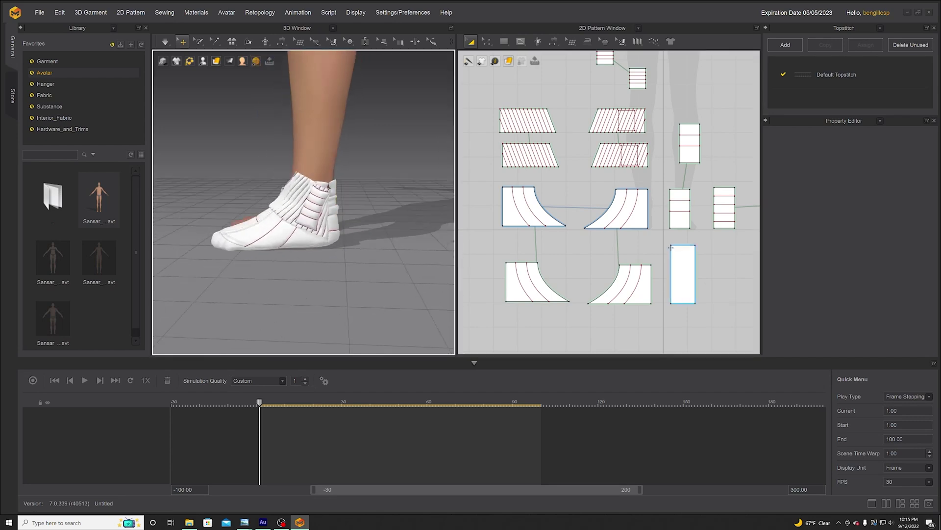
{"action": "left_click", "coordinate": [487, 42]}
{"action": "left_click", "coordinate": [510, 60]}
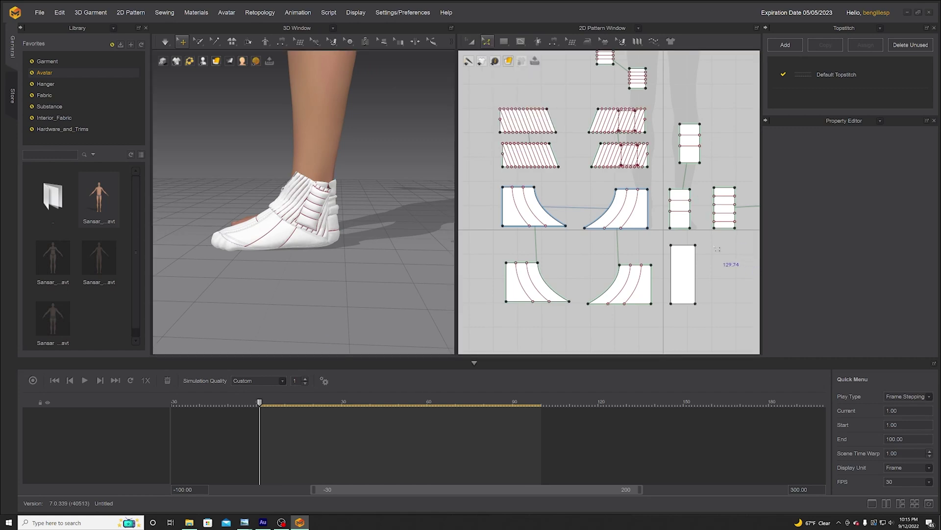
{"action": "left_click", "coordinate": [686, 248]}
{"action": "right_click", "coordinate": [686, 251]}
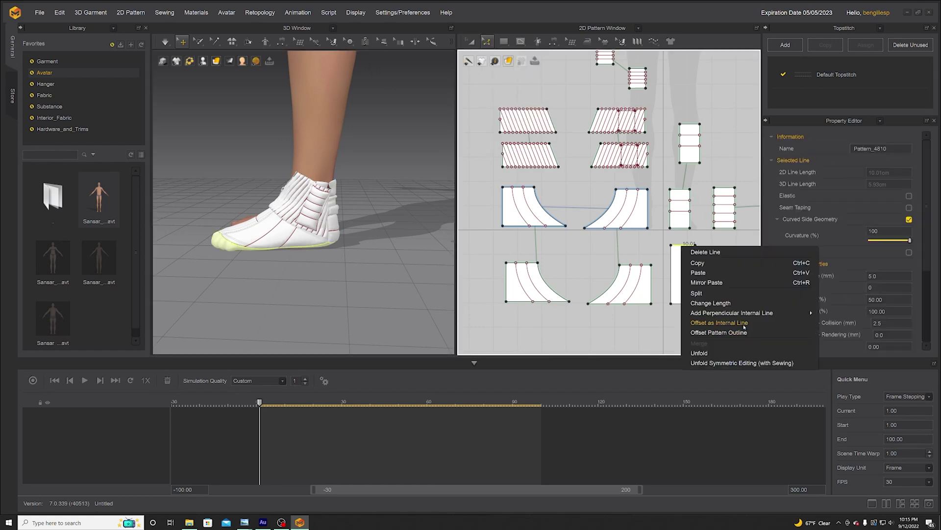
{"action": "left_click", "coordinate": [713, 323]}
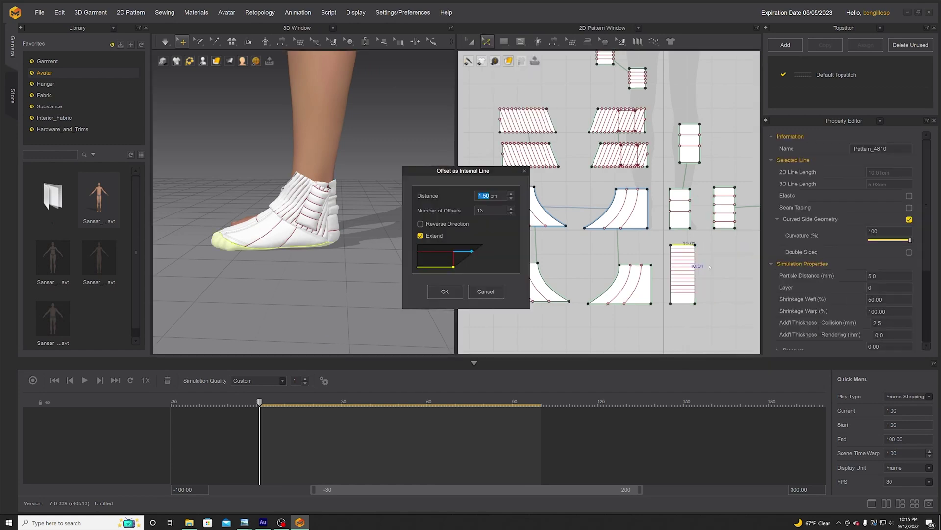
{"action": "left_click", "coordinate": [511, 194]}
{"action": "left_click", "coordinate": [510, 194]}
{"action": "left_click", "coordinate": [510, 194]}
{"action": "left_click", "coordinate": [511, 194]}
{"action": "left_click", "coordinate": [511, 198]}
{"action": "left_click", "coordinate": [510, 199]}
{"action": "left_click", "coordinate": [511, 199]}
{"action": "left_click", "coordinate": [511, 213]}
{"action": "left_click", "coordinate": [511, 213]}
{"action": "left_click", "coordinate": [511, 213]}
{"action": "left_click", "coordinate": [511, 214]}
{"action": "left_click", "coordinate": [445, 291]}
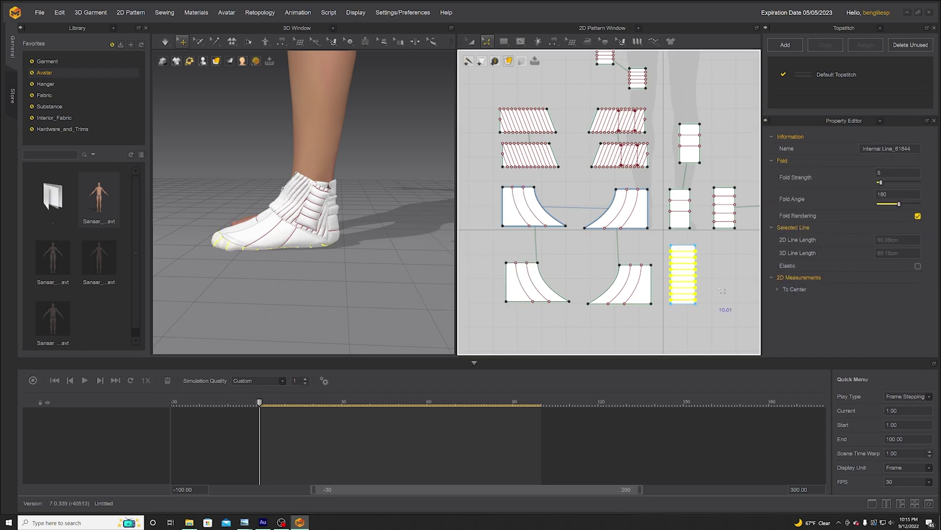
Step: Create an over layer clone of the ribbed sole piece and place it beside the original
{"action": "key", "text": "a"}
{"action": "left_click", "coordinate": [734, 242]}
{"action": "left_click", "coordinate": [680, 275]}
{"action": "right_click", "coordinate": [679, 275]}
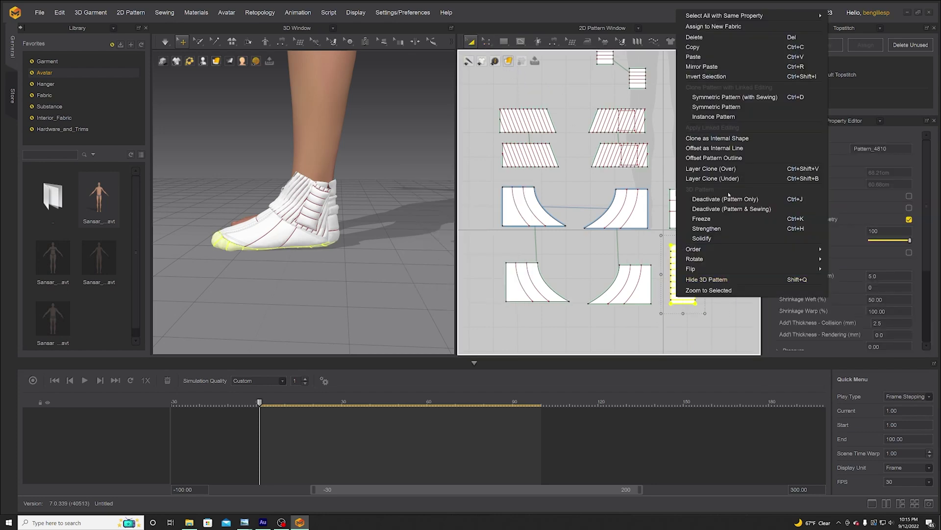
{"action": "left_click", "coordinate": [716, 168]}
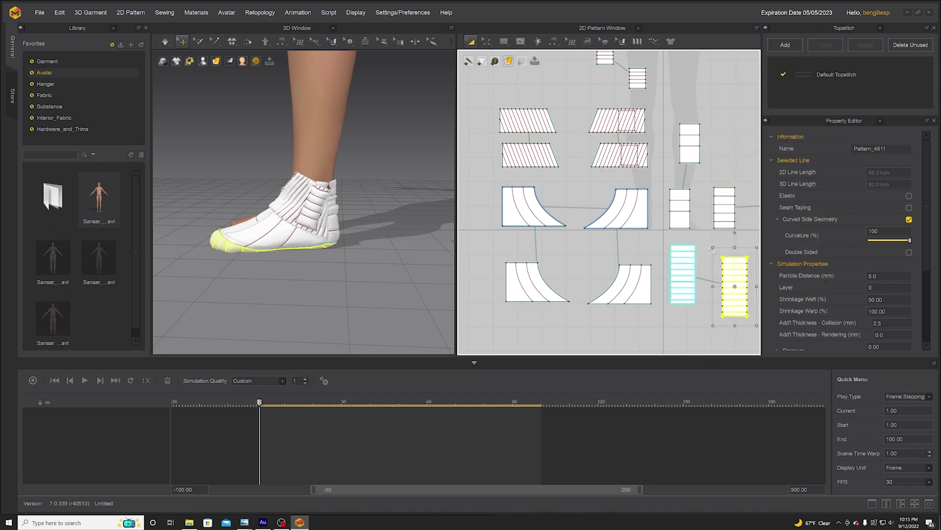
{"action": "left_click", "coordinate": [713, 251]}
{"action": "left_click", "coordinate": [757, 328]}
{"action": "left_click", "coordinate": [746, 245]}
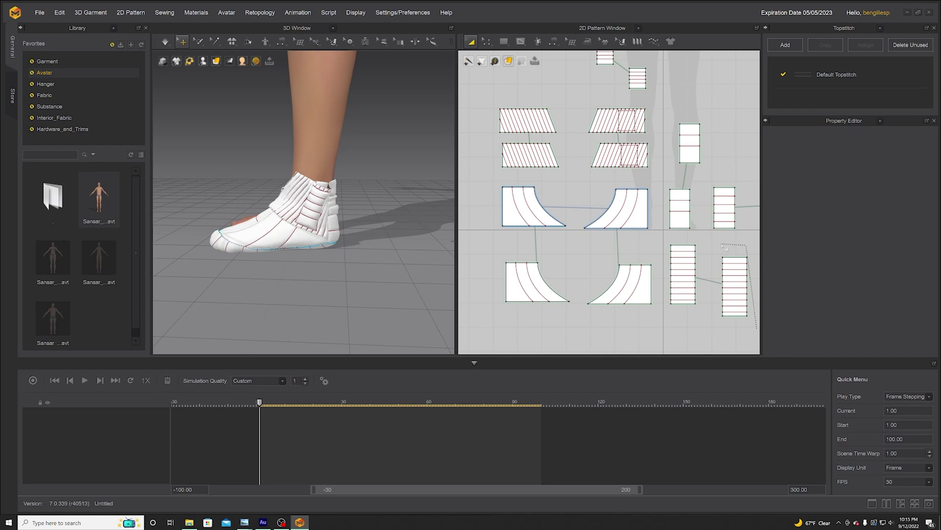
{"action": "mouse_move", "coordinate": [725, 249]}
{"action": "left_mouse_down"}
{"action": "mouse_move", "coordinate": [740, 248]}
{"action": "mouse_move", "coordinate": [750, 216]}
{"action": "mouse_move", "coordinate": [745, 245]}
{"action": "mouse_move", "coordinate": [726, 245]}
{"action": "mouse_move", "coordinate": [647, 203]}
{"action": "mouse_move", "coordinate": [479, 44]}
{"action": "mouse_move", "coordinate": [721, 237]}
{"action": "mouse_move", "coordinate": [663, 182]}
{"action": "mouse_move", "coordinate": [713, 243]}
{"action": "mouse_move", "coordinate": [717, 269]}
{"action": "mouse_move", "coordinate": [724, 251]}
{"action": "mouse_move", "coordinate": [711, 244]}
{"action": "mouse_move", "coordinate": [754, 320]}
{"action": "left_mouse_up"}
Step: Set the pressure of the cloned sole piece to 60 and that of the original sole piece to -60
{"action": "left_click", "coordinate": [735, 269]}
{"action": "left_click", "coordinate": [734, 264], "text": "shift"}
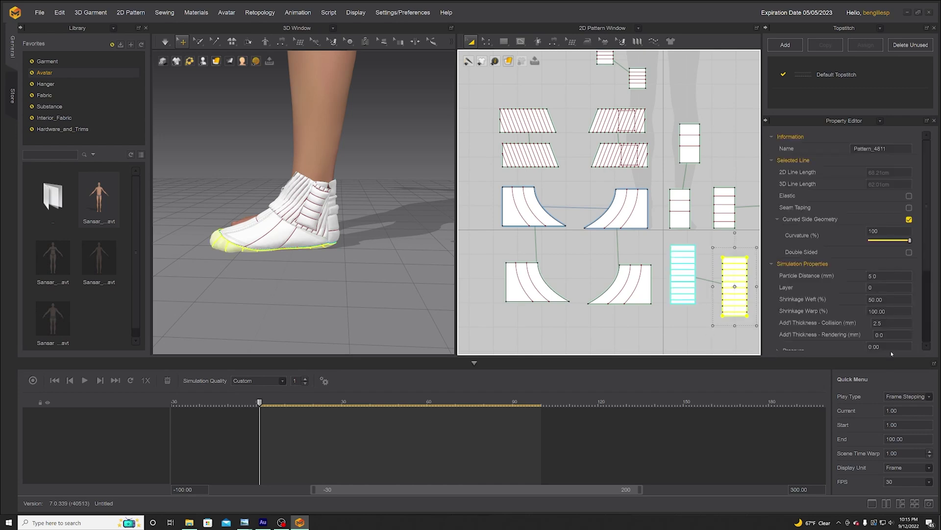
{"action": "scroll", "coordinate": [890, 346], "scroll_direction": "down", "scroll_amount": 1}
{"action": "left_click", "coordinate": [888, 317]}
{"action": "type", "text": "60"}
{"action": "key", "text": "Return"}
{"action": "left_click", "coordinate": [683, 275]}
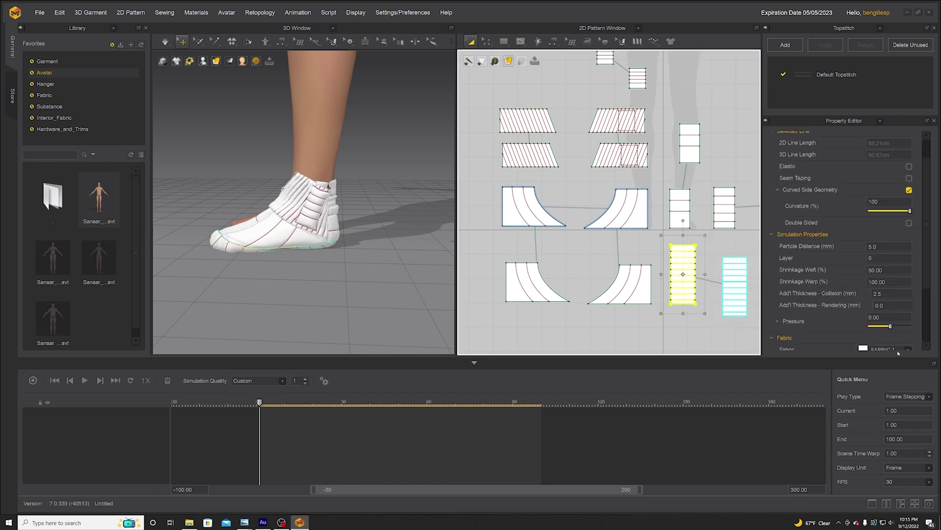
{"action": "double_click", "coordinate": [875, 317]}
{"action": "type", "text": "-60"}
{"action": "key", "text": "Return"}
Step: Set the weft shrinkage of the cloned sole piece to 60%
{"action": "left_click", "coordinate": [733, 282]}
{"action": "double_click", "coordinate": [882, 270]}
{"action": "type", "text": "60"}
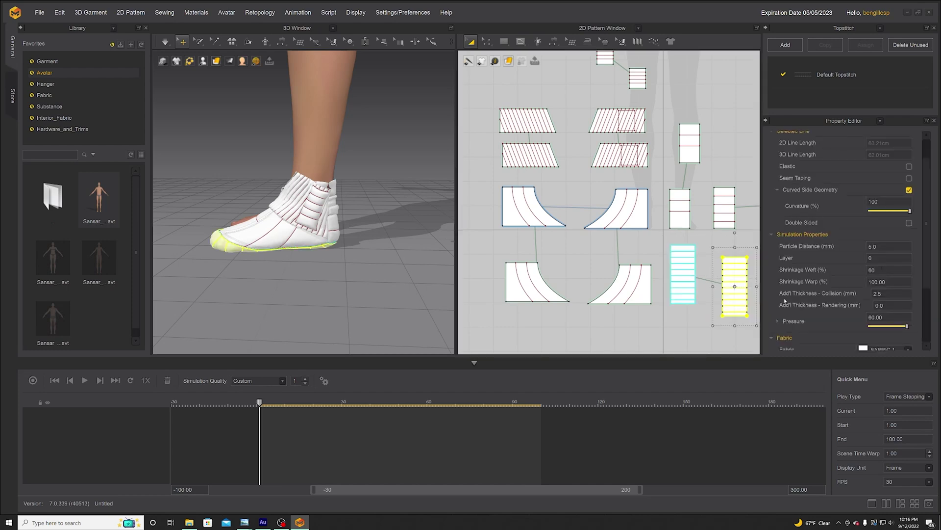
Step: Start the simulation and set the cloned sole piece's weft shrinkage to 100%
{"action": "left_click", "coordinate": [165, 42]}
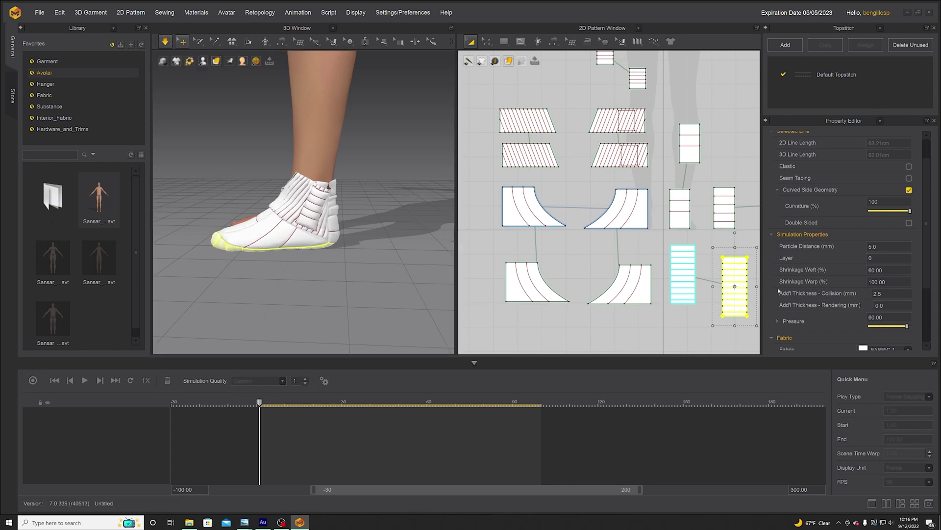
{"action": "double_click", "coordinate": [889, 269]}
{"action": "type", "text": "100"}
{"action": "key", "text": "Return"}
{"action": "mouse_move", "coordinate": [306, 241]}
{"action": "right_mouse_down"}
{"action": "mouse_move", "coordinate": [289, 246]}
{"action": "mouse_move", "coordinate": [296, 203]}
{"action": "mouse_move", "coordinate": [291, 244]}
{"action": "right_mouse_up"}
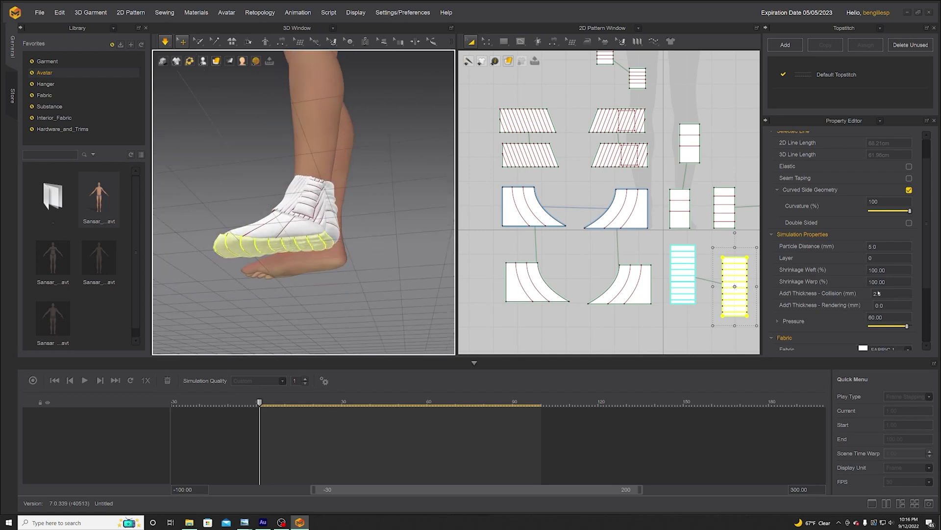
Step: Set the weft and warp shrinkage of the original sole piece to 70% and stop the simulation
{"action": "left_click", "coordinate": [692, 283]}
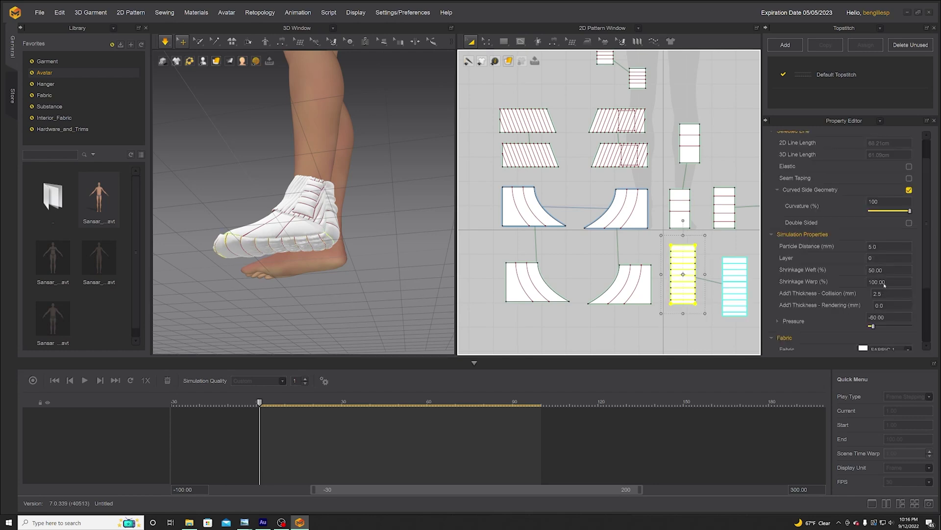
{"action": "left_click_drag", "start_coordinate": [889, 271], "coordinate": [833, 269]}
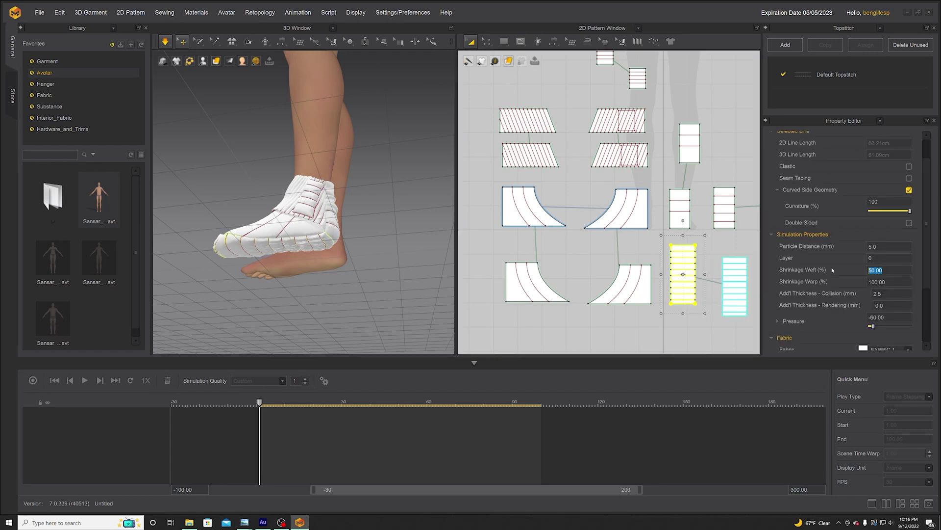
{"action": "type", "text": "70"}
{"action": "key", "text": "Tab"}
{"action": "type", "text": "70"}
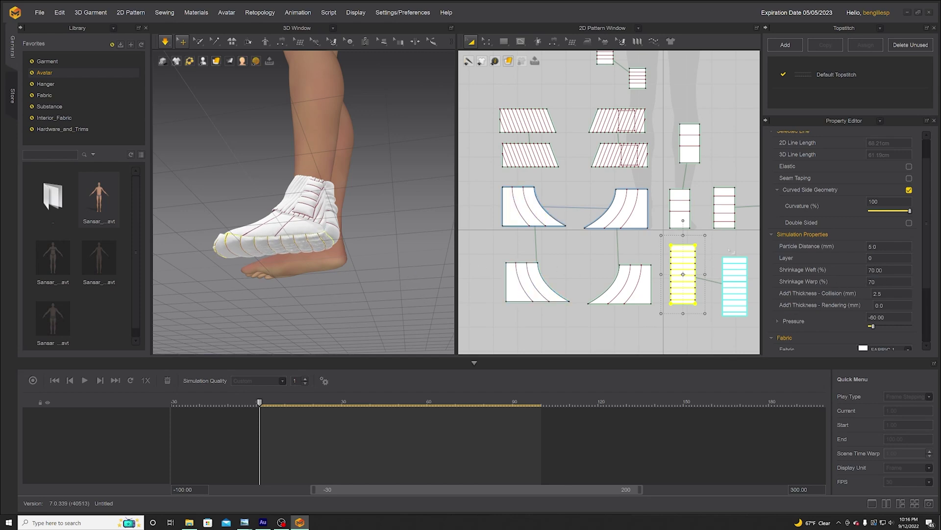
{"action": "left_click", "coordinate": [714, 251]}
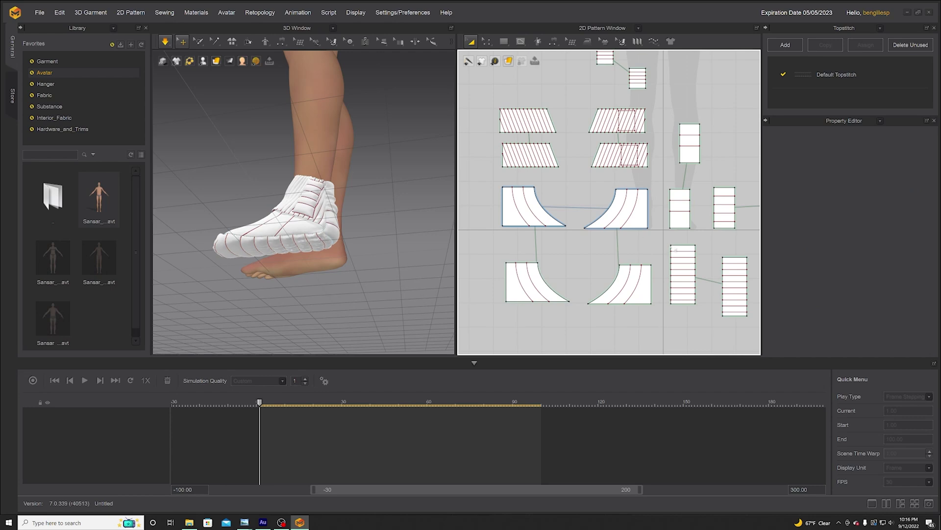
{"action": "left_click", "coordinate": [684, 282]}
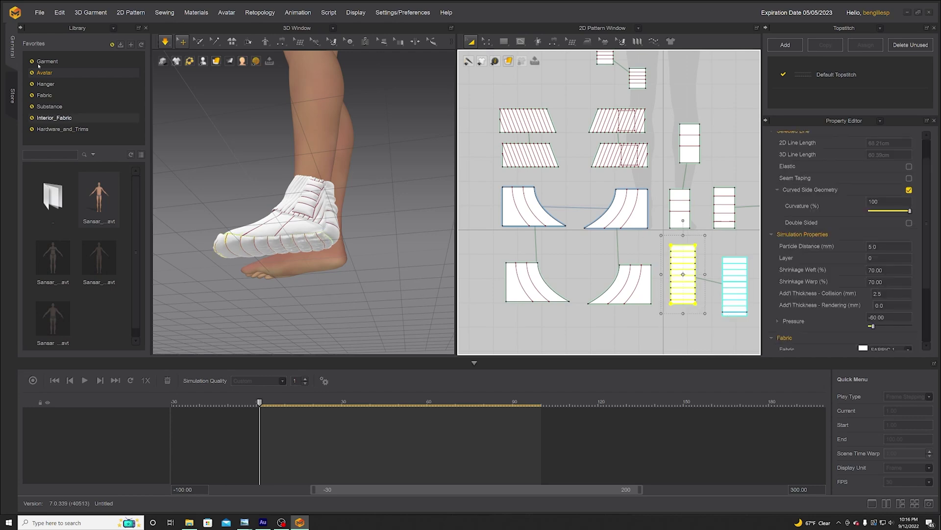
{"action": "right_click_drag", "start_coordinate": [301, 232], "coordinate": [338, 284]}
{"action": "left_click", "coordinate": [353, 245]}
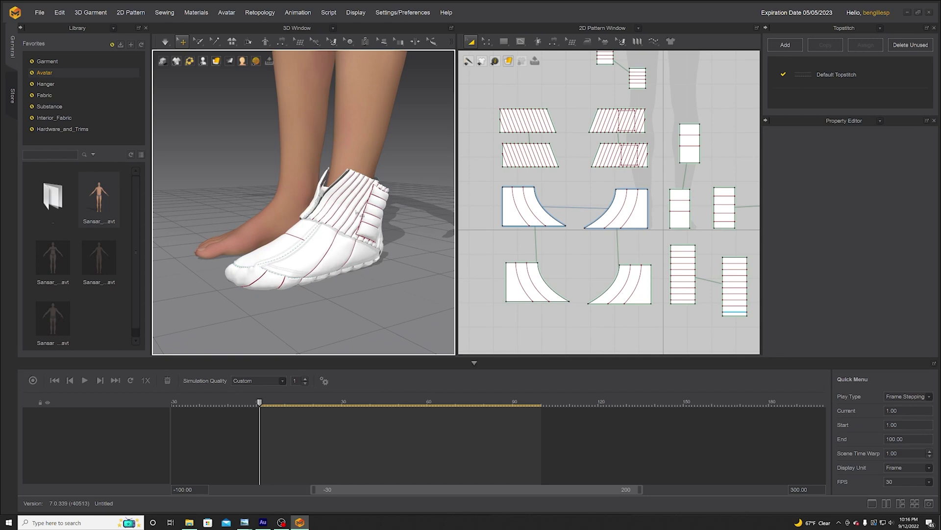
Step: Export the shoe as an OGAWA Alembic file named shoes2, unwelded and thin, with unified UV coordinates and a diffuse map
{"action": "scroll", "coordinate": [371, 198], "scroll_direction": "down", "scroll_amount": 1}
{"action": "scroll", "coordinate": [547, 110], "scroll_direction": "down", "scroll_amount": 4}
{"action": "right_click_drag", "start_coordinate": [568, 183], "coordinate": [568, 226]}
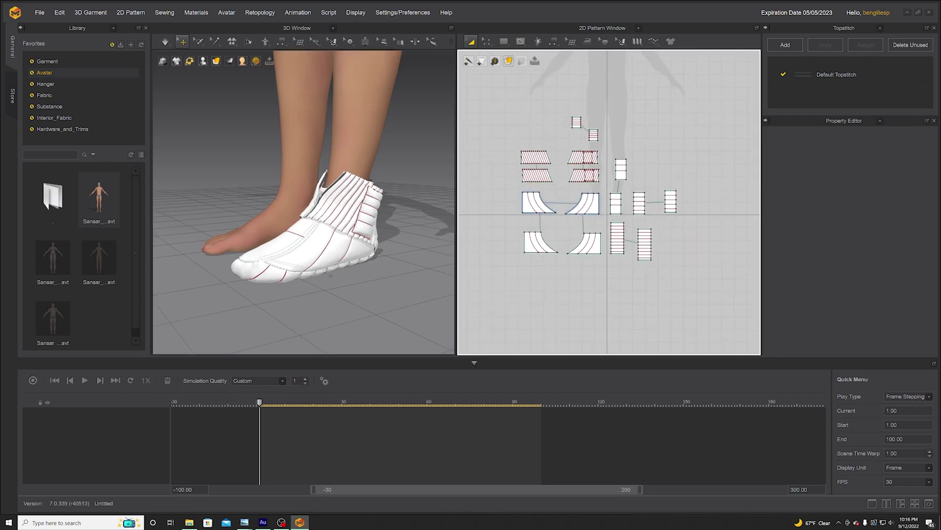
{"action": "right_click_drag", "start_coordinate": [332, 238], "coordinate": [319, 237]}
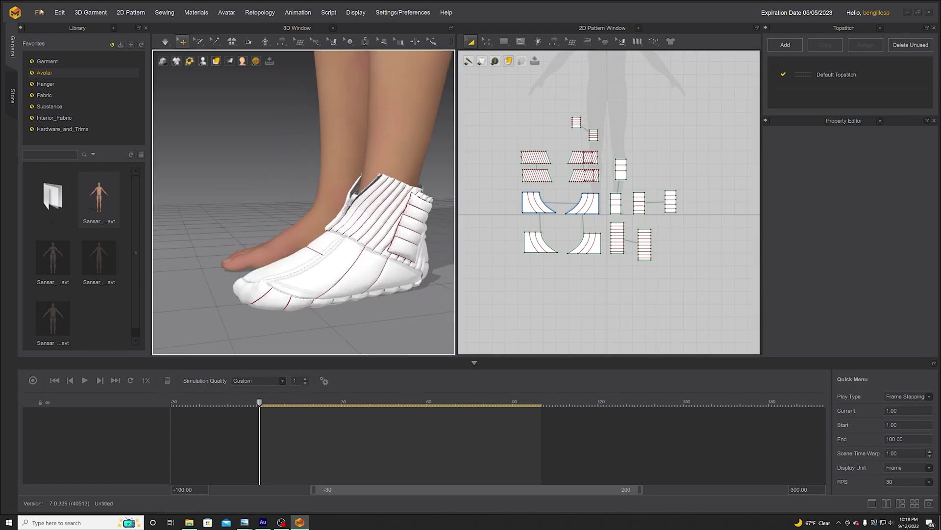
{"action": "left_click", "coordinate": [40, 12]}
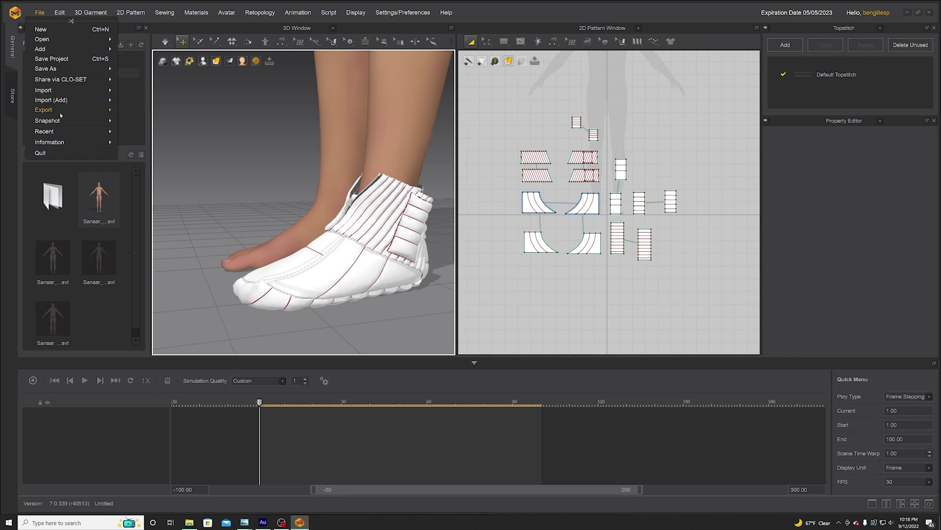
{"action": "mouse_move", "coordinate": [61, 115]}
{"action": "left_click", "coordinate": [160, 158]}
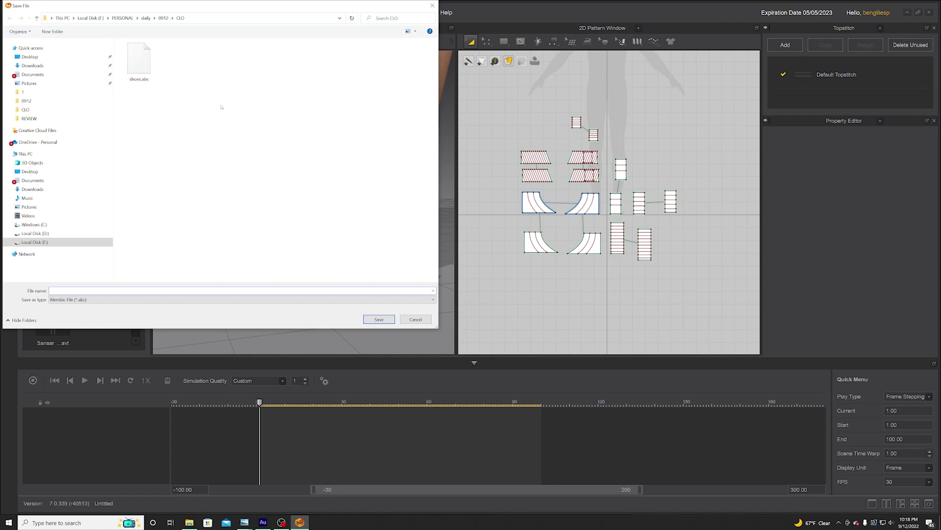
{"action": "type", "text": "shoes2"}
{"action": "left_click", "coordinate": [376, 318]}
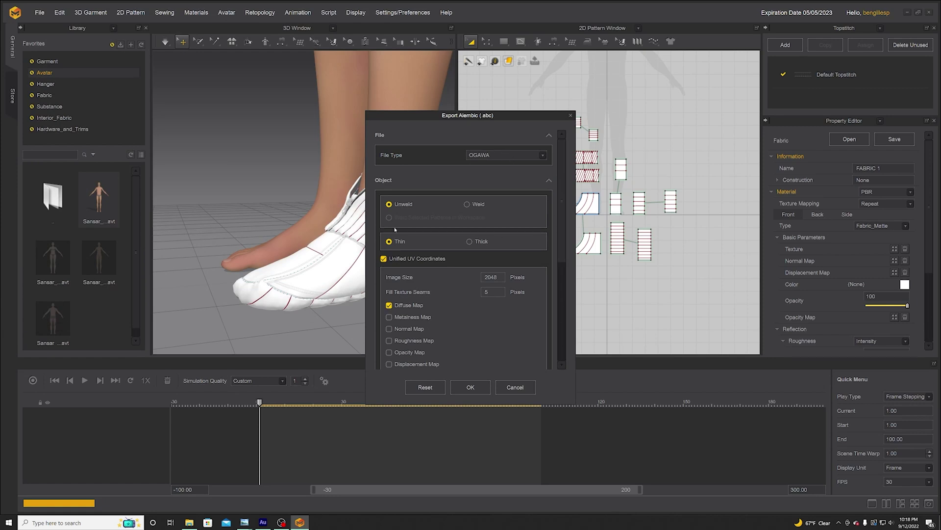
{"action": "left_click_drag", "start_coordinate": [562, 260], "coordinate": [557, 368]}
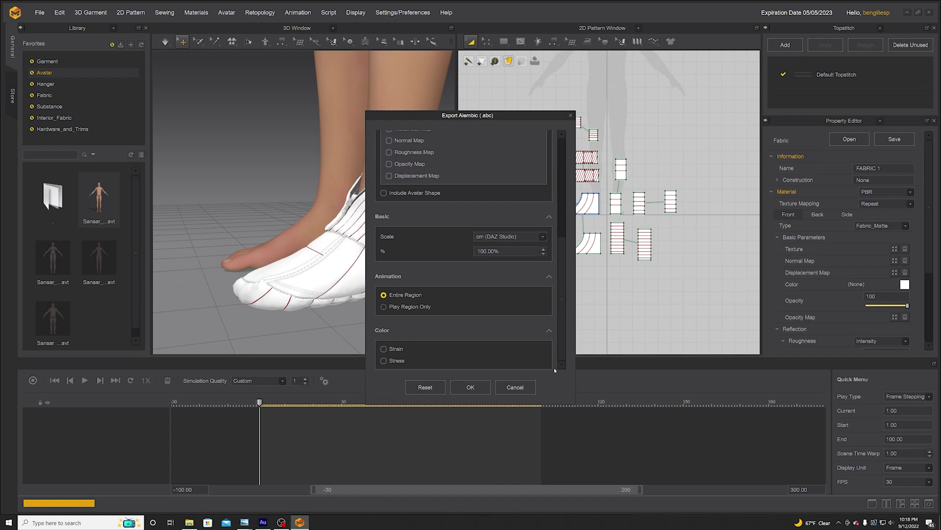
{"action": "left_click", "coordinate": [471, 387]}
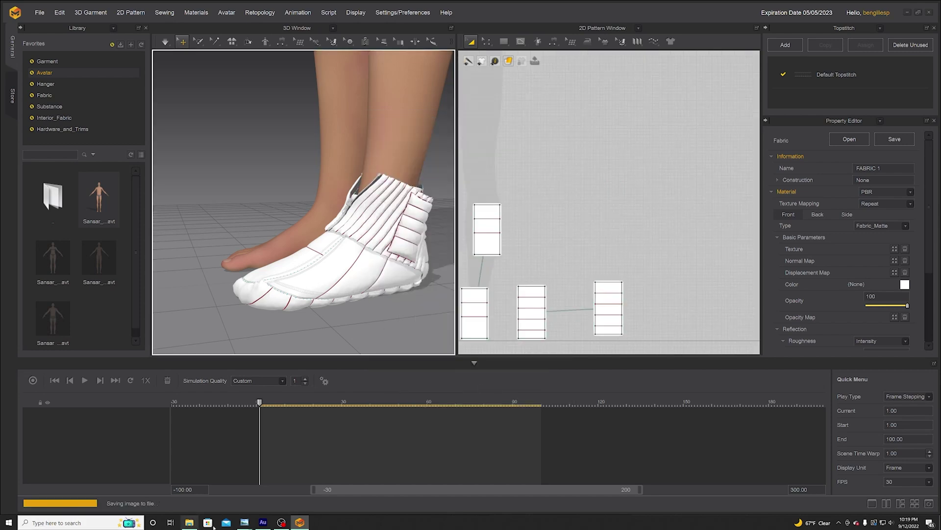